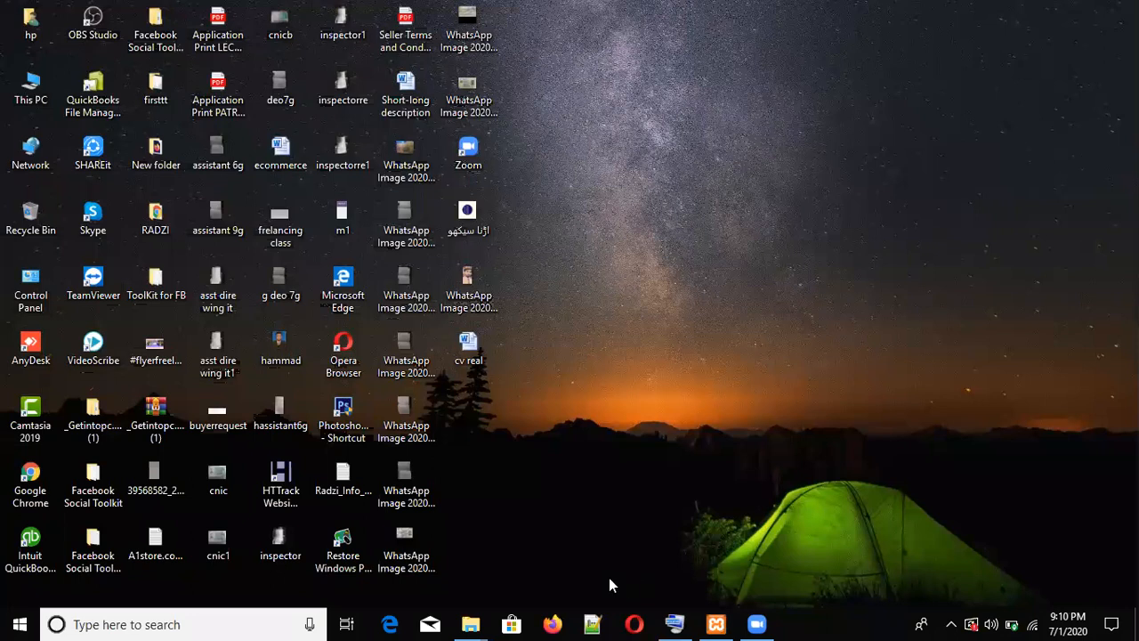
- Launch Chrome, confirm Apache and MySQL are running in XAMPP, then hide the panel
{"action": "left_click", "coordinate": [758, 622]}
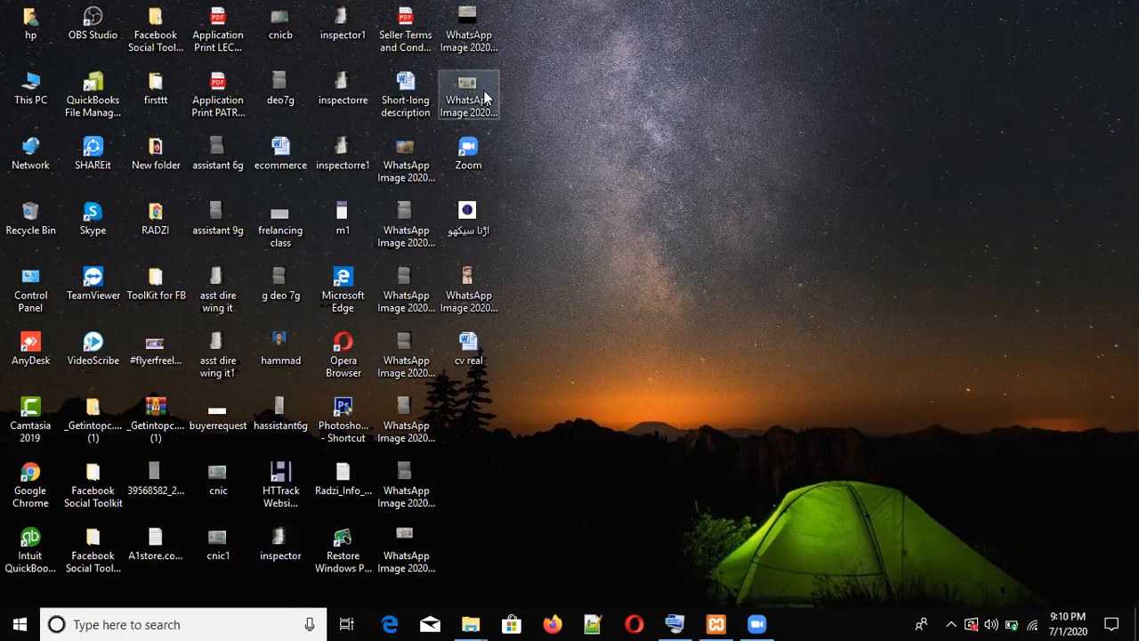
{"action": "double_click", "coordinate": [22, 498]}
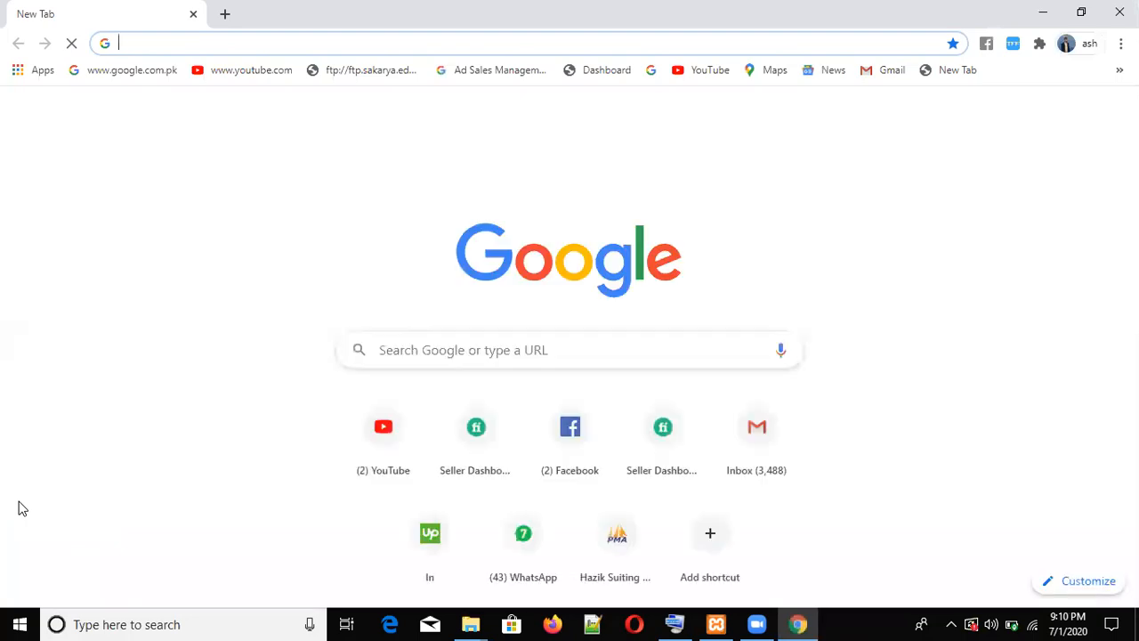
{"action": "left_click", "coordinate": [716, 623]}
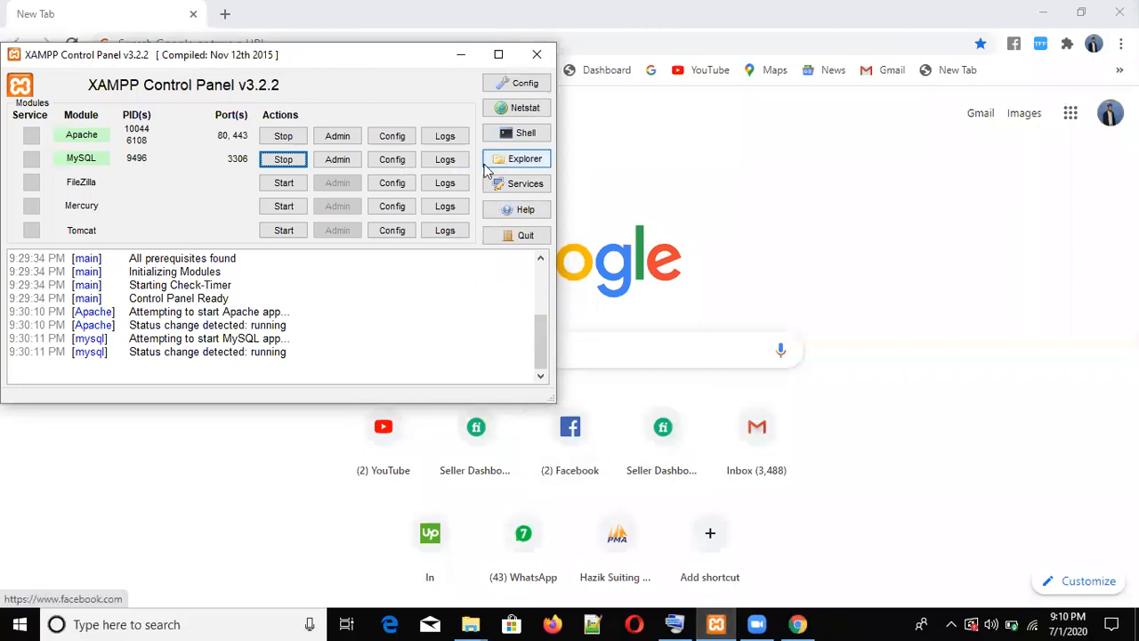
{"action": "left_click", "coordinate": [537, 56]}
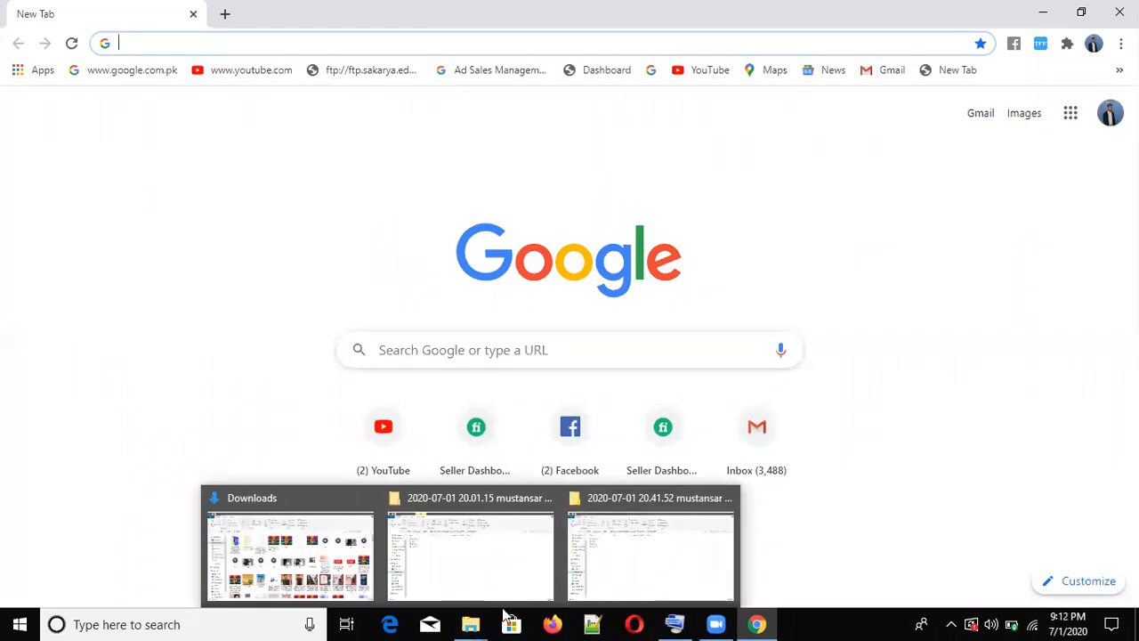
- Close both dated Zoom meeting folder windows from the Explorer taskbar previews
{"action": "mouse_move", "coordinate": [471, 624]}
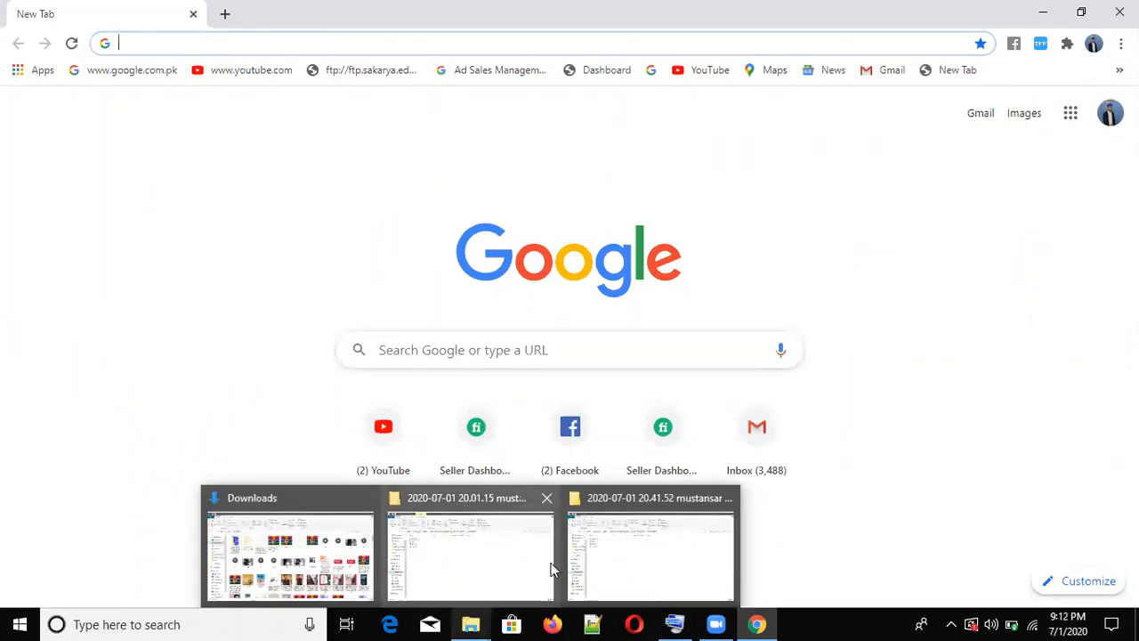
{"action": "left_click", "coordinate": [545, 499]}
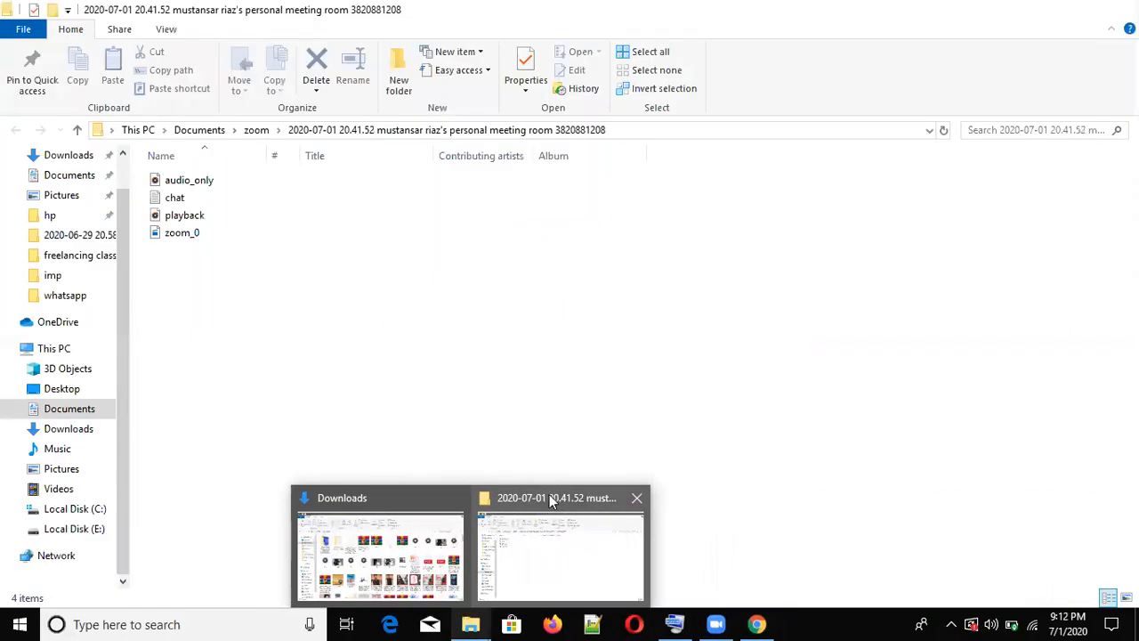
{"action": "left_click", "coordinate": [637, 501]}
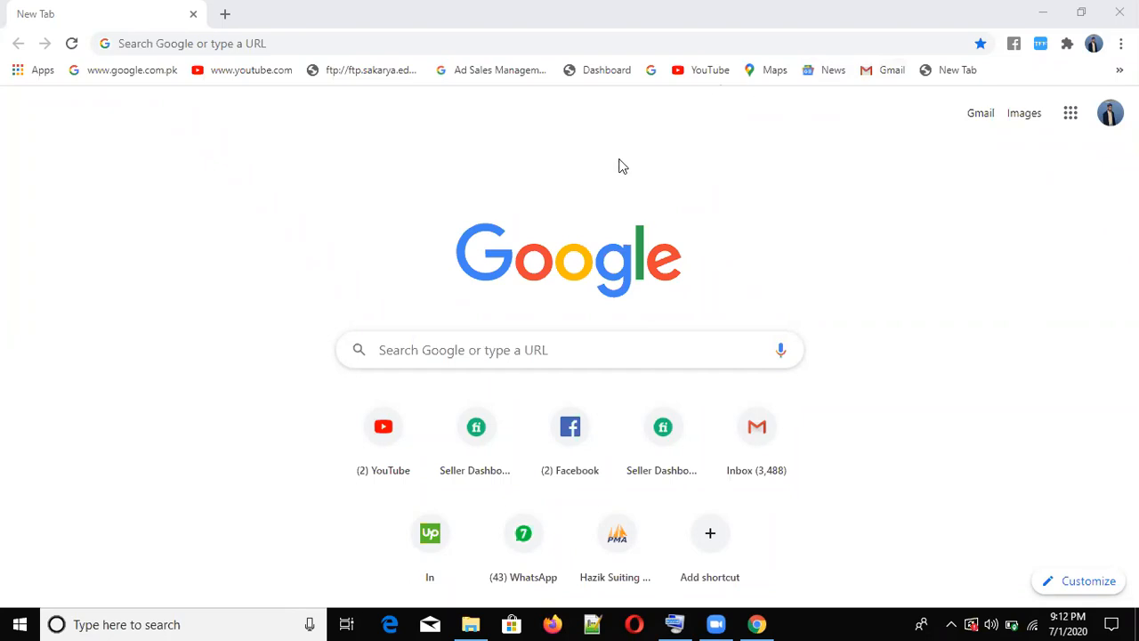
- Open This PC > Downloads and select the wordpress-5.4.2 archive near the bottom
{"action": "left_click", "coordinate": [471, 624]}
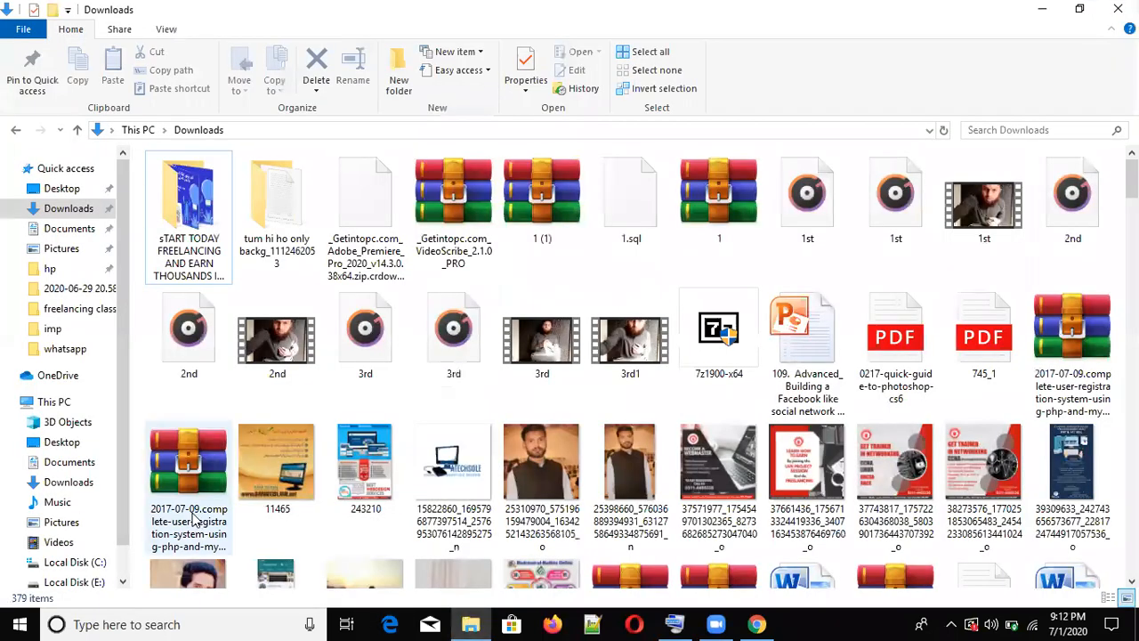
{"action": "left_click", "coordinate": [71, 487]}
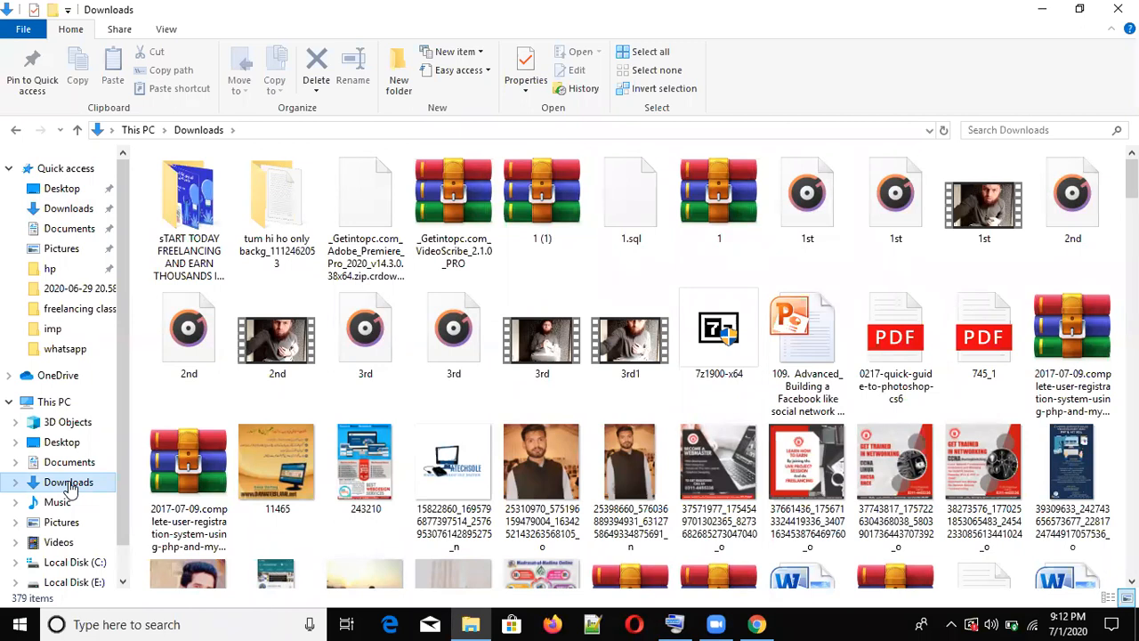
{"action": "double_click", "coordinate": [68, 484]}
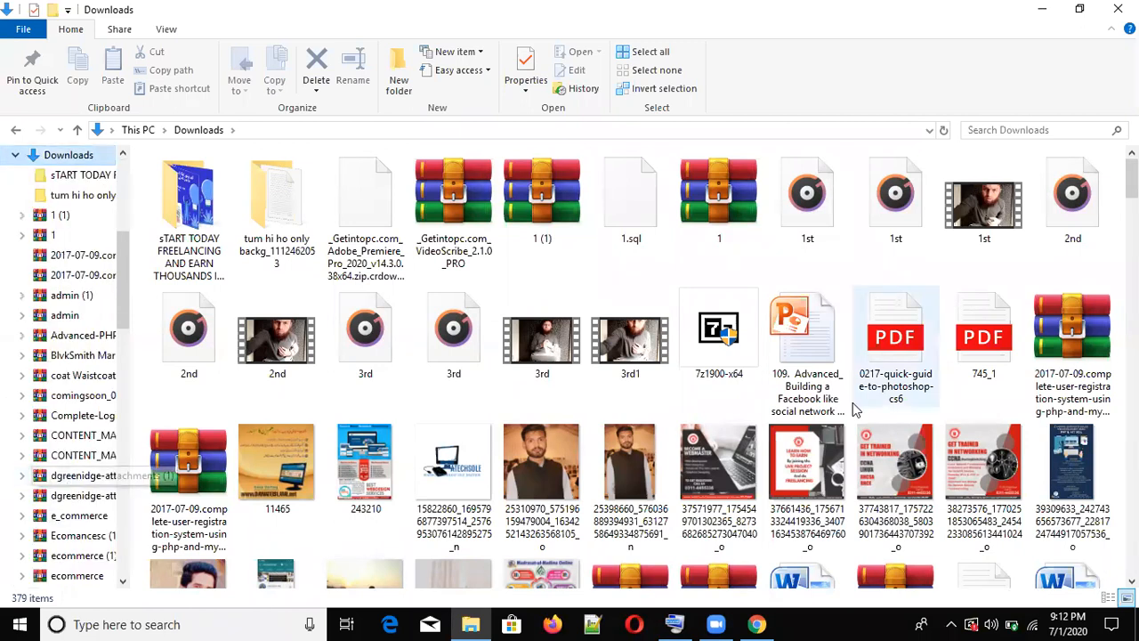
{"action": "scroll", "coordinate": [979, 178], "scroll_direction": "down", "scroll_amount": 20}
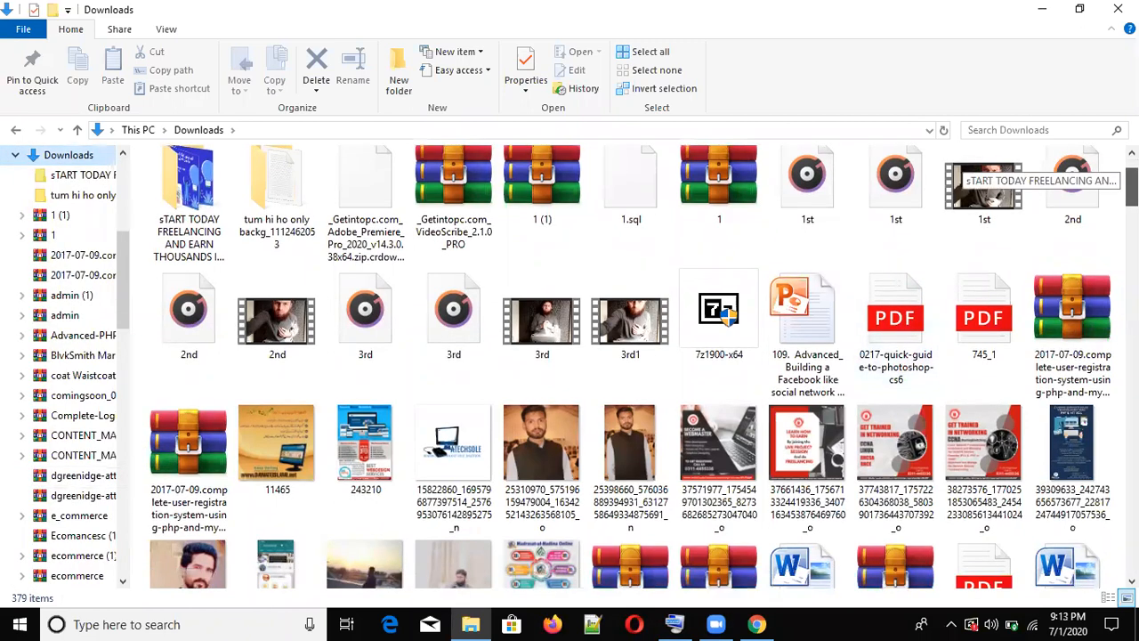
{"action": "scroll", "coordinate": [979, 178], "scroll_direction": "down", "scroll_amount": 10}
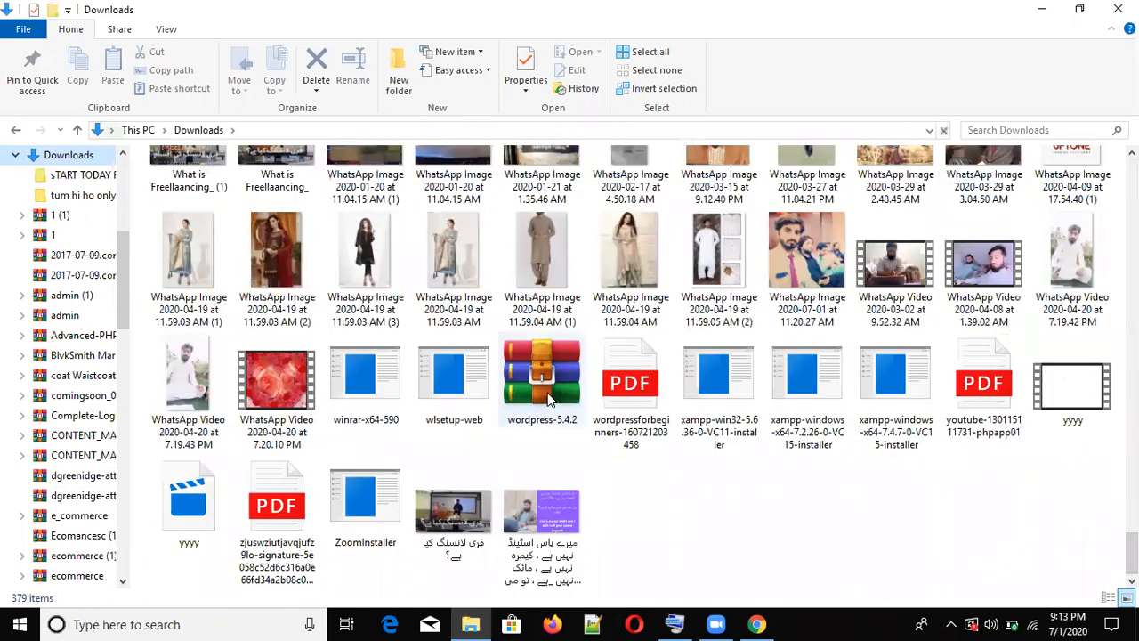
{"action": "left_click", "coordinate": [547, 392]}
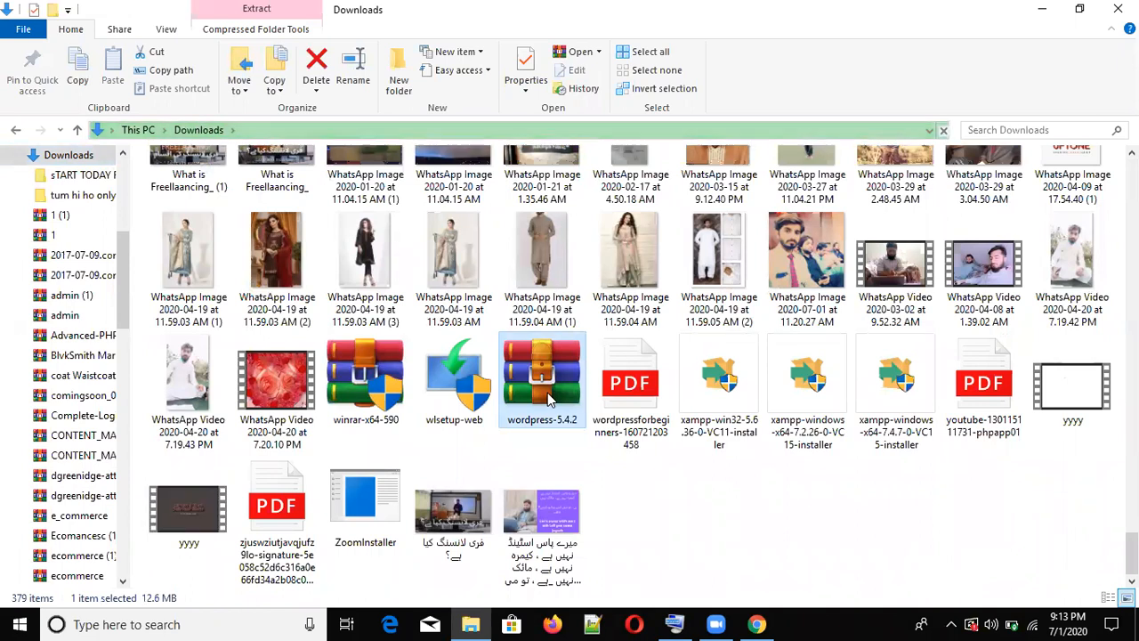
{"action": "right_click", "coordinate": [548, 397]}
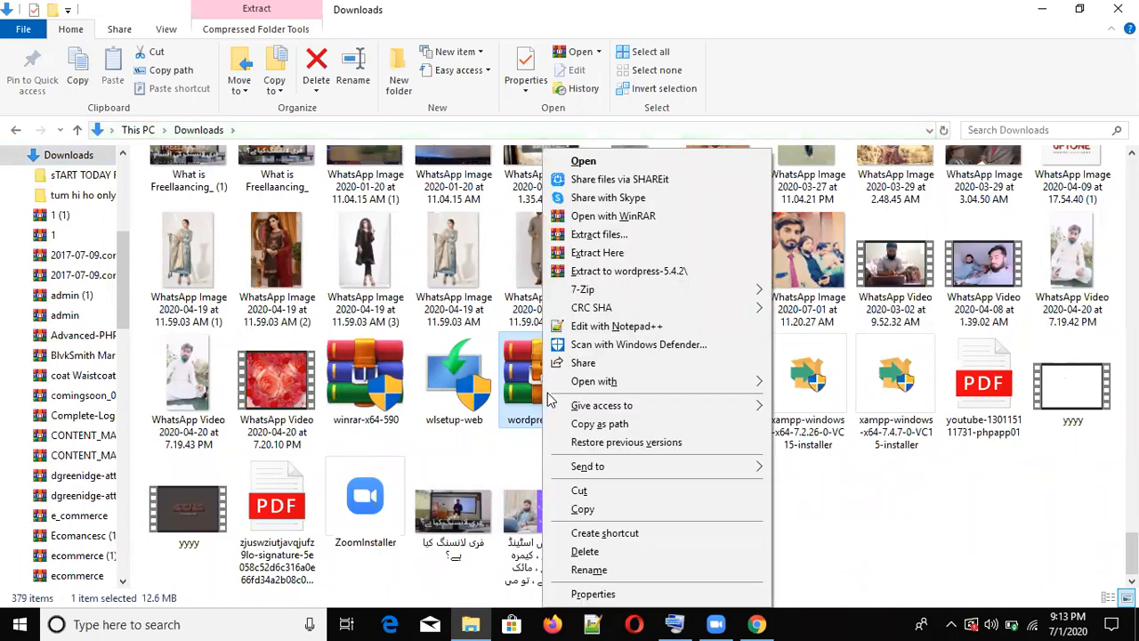
- Use WinRAR's Extract files to unpack wordpress-5.4.2 into C:\xampp\htdocs
{"action": "left_click", "coordinate": [601, 241]}
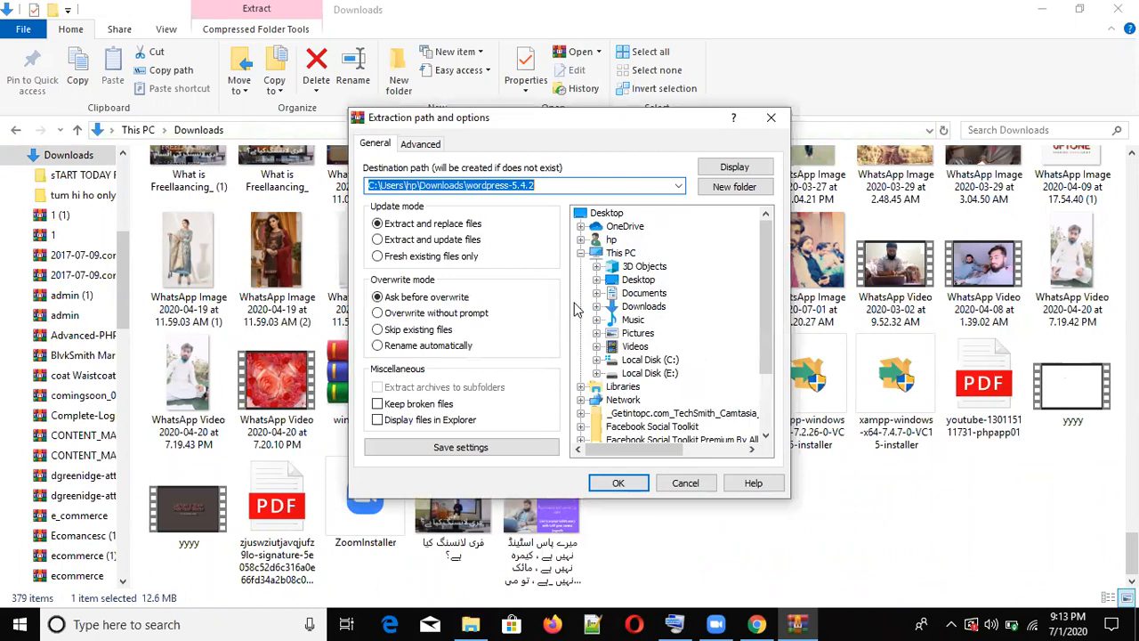
{"action": "left_click", "coordinate": [648, 360]}
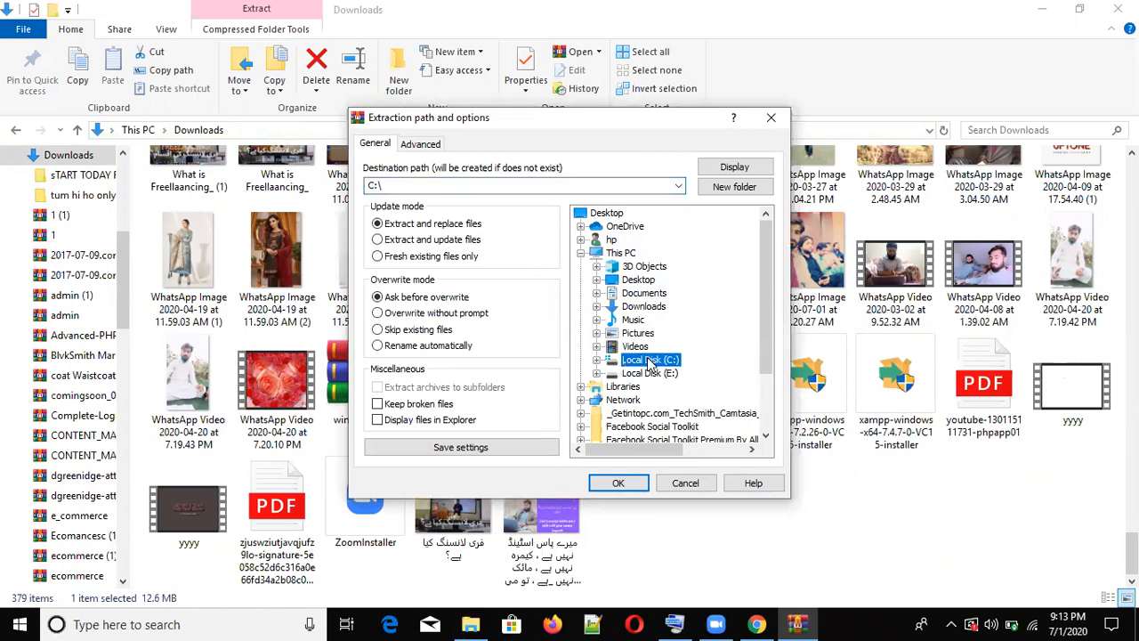
{"action": "double_click", "coordinate": [649, 361]}
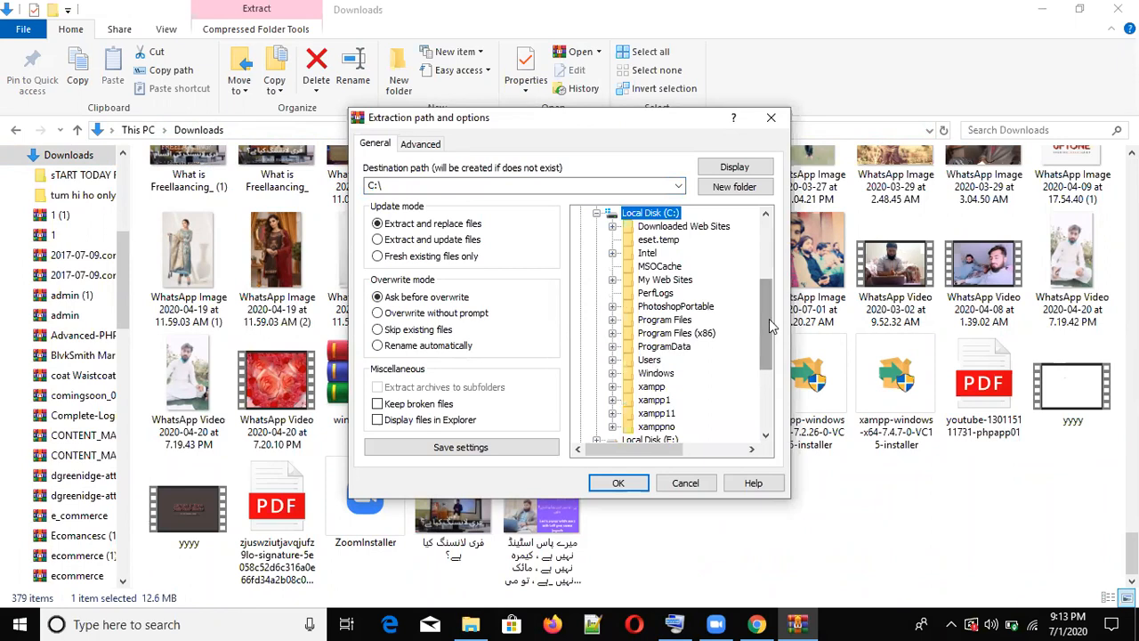
{"action": "left_click", "coordinate": [654, 388]}
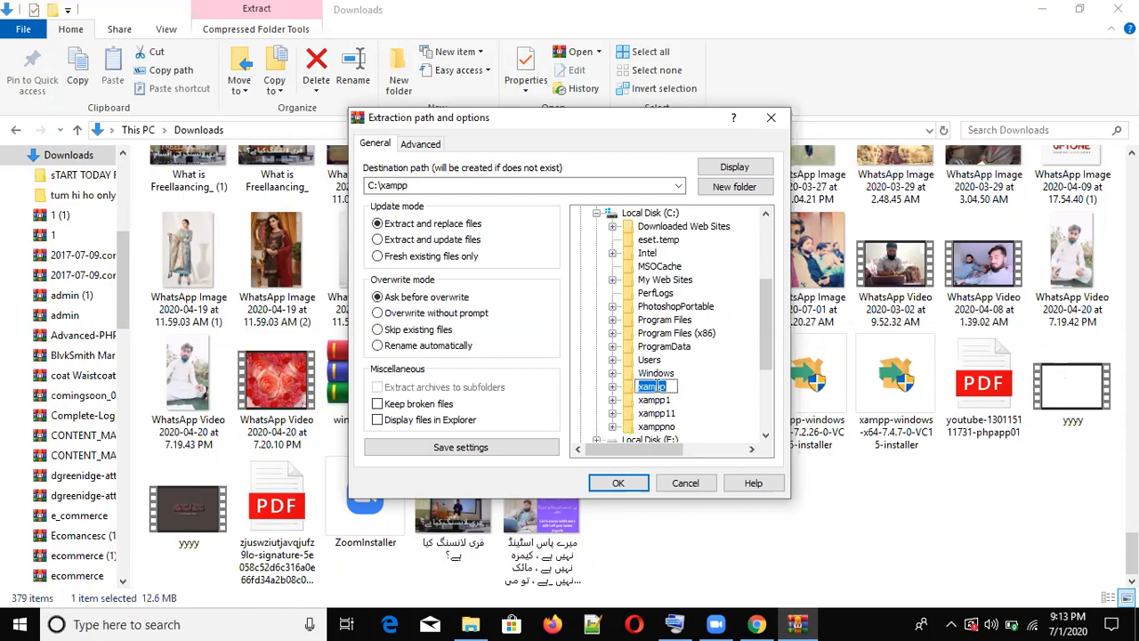
{"action": "double_click", "coordinate": [662, 389]}
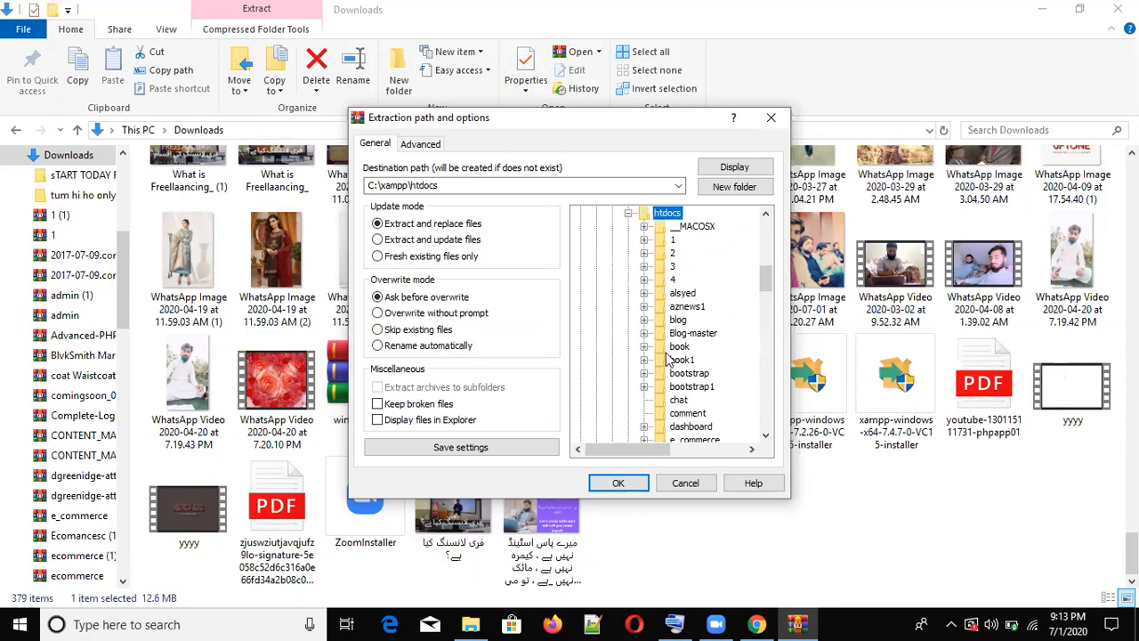
{"action": "left_click", "coordinate": [618, 484]}
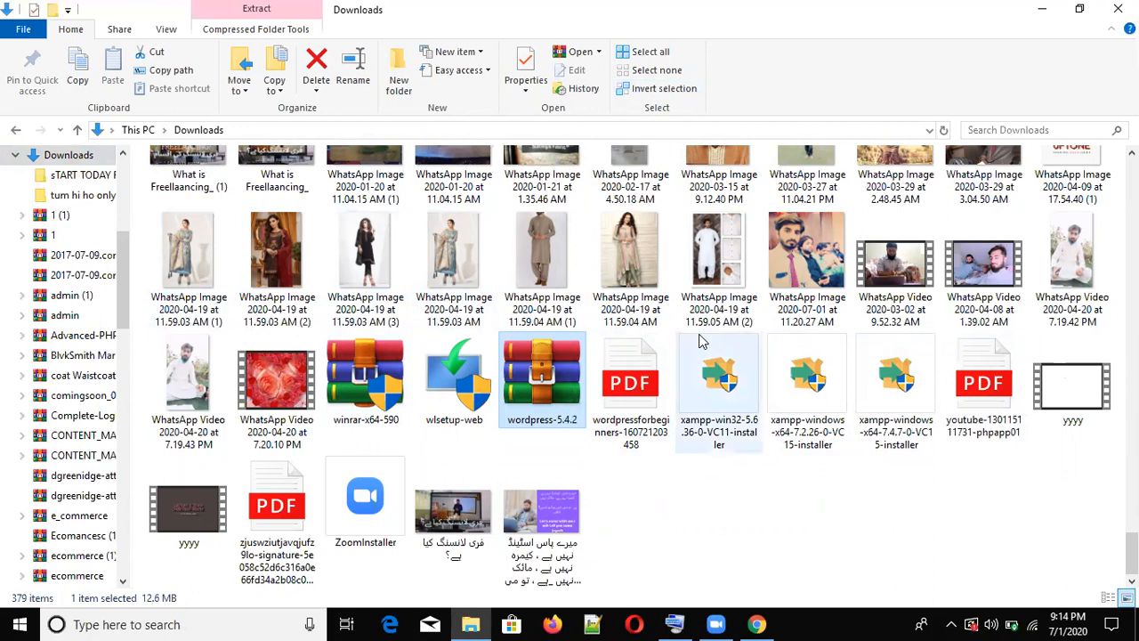
{"action": "left_click", "coordinate": [912, 389]}
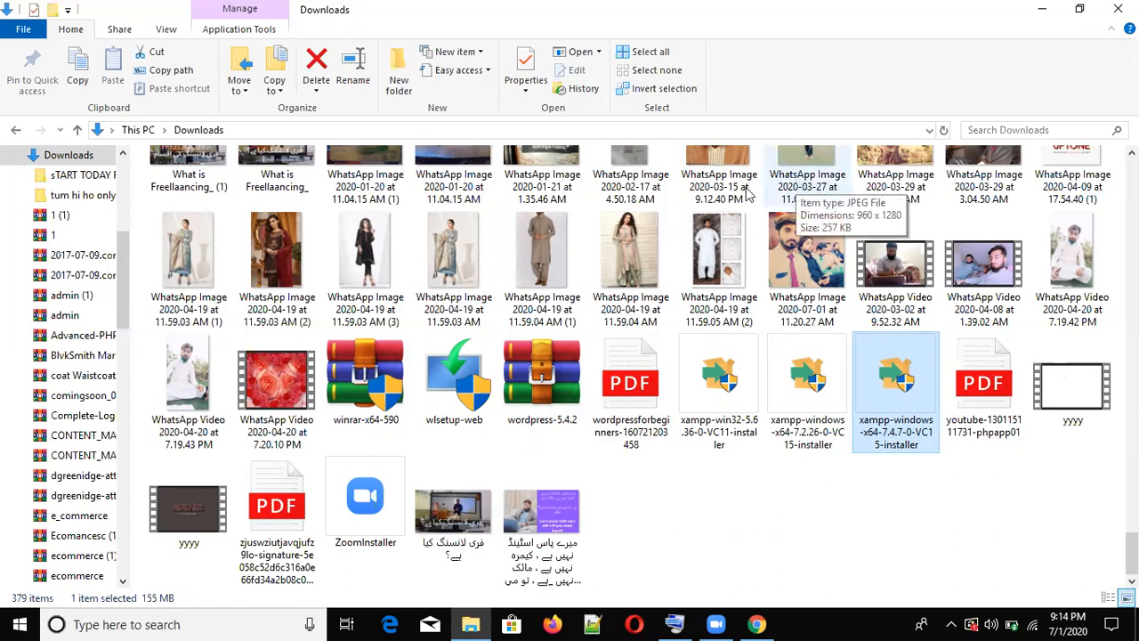
- Extract wordpress-5.4.2 here in Downloads, creating a wordpress folder
{"action": "left_click", "coordinate": [523, 376]}
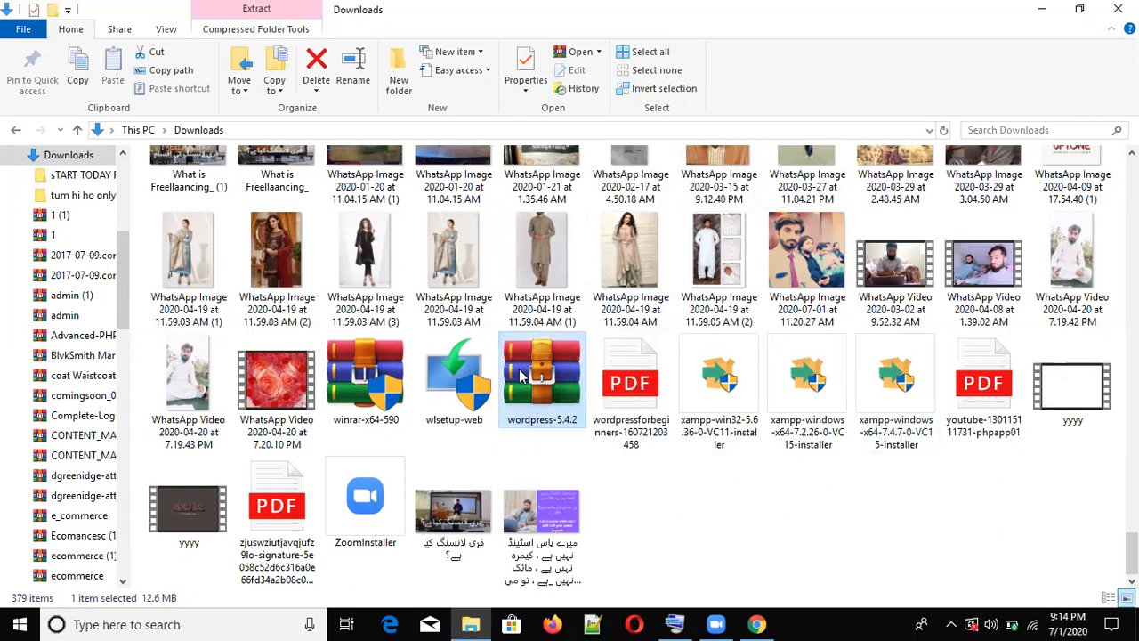
{"action": "right_click", "coordinate": [522, 377]}
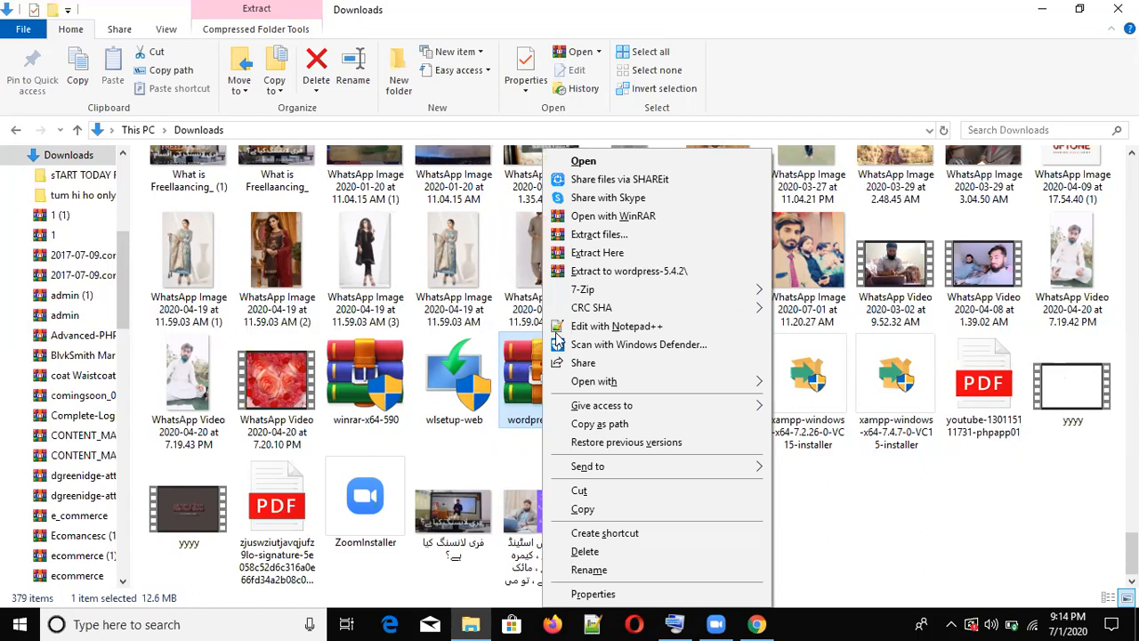
{"action": "left_click", "coordinate": [580, 258]}
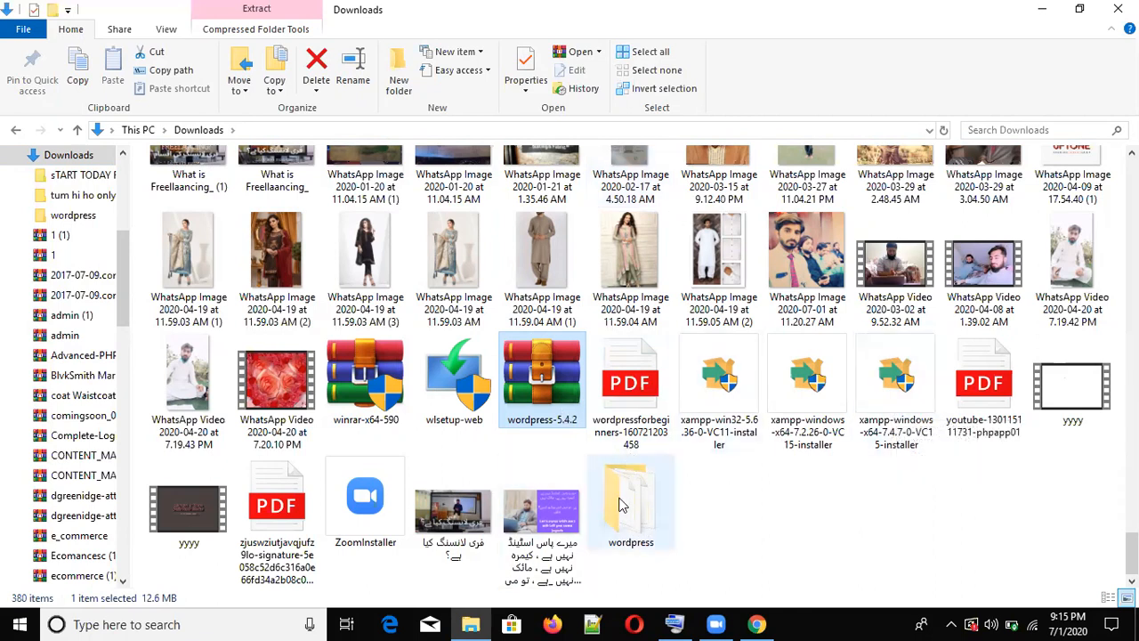
- Add the xampp 7.4.7 installer to a rar archive, then minimize the Downloads window
{"action": "mouse_move", "coordinate": [638, 491]}
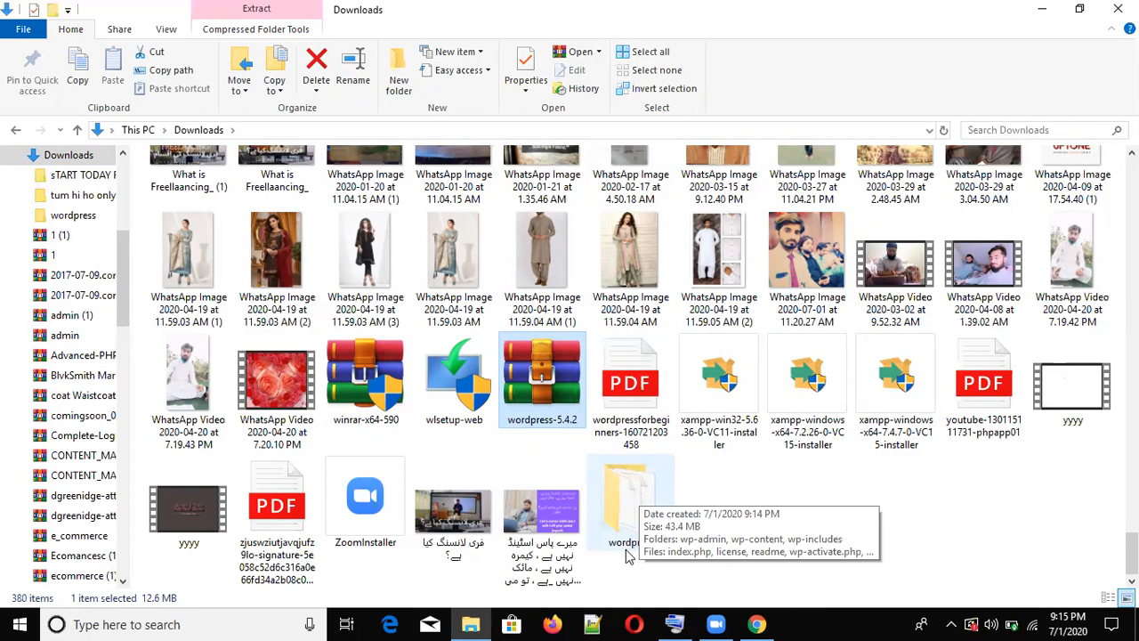
{"action": "left_click", "coordinate": [879, 415]}
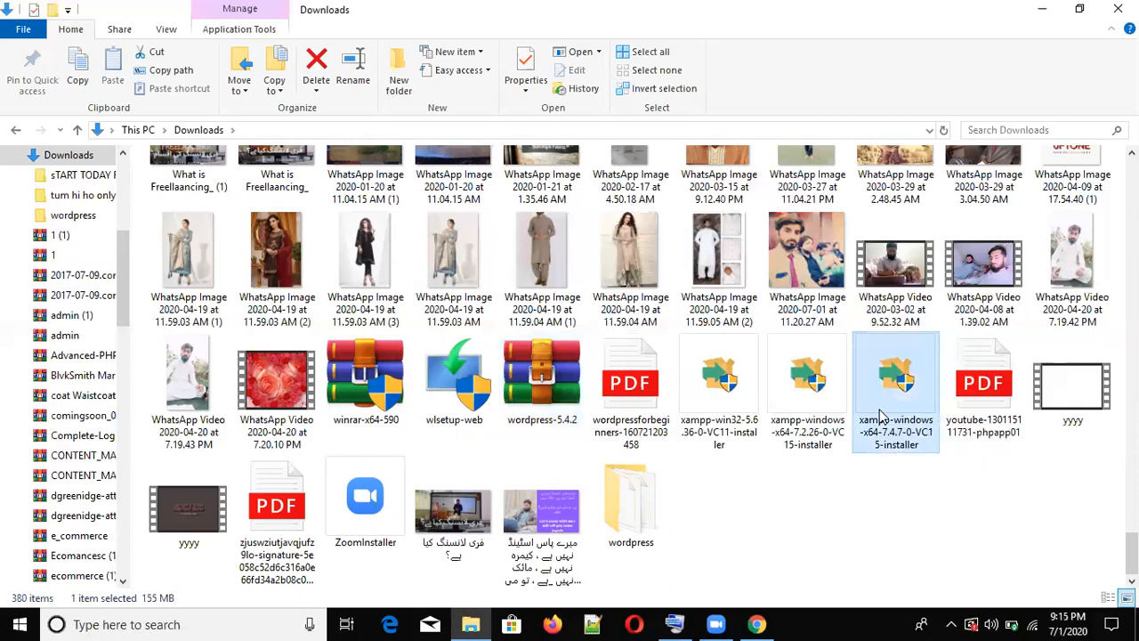
{"action": "right_click", "coordinate": [880, 415]}
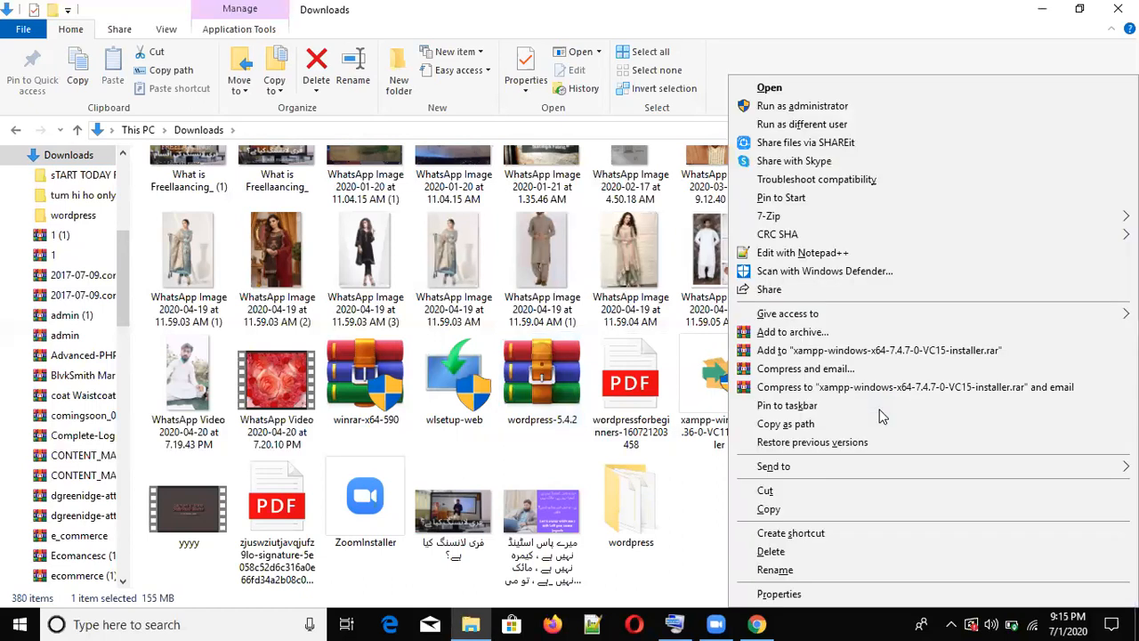
{"action": "left_click", "coordinate": [809, 357]}
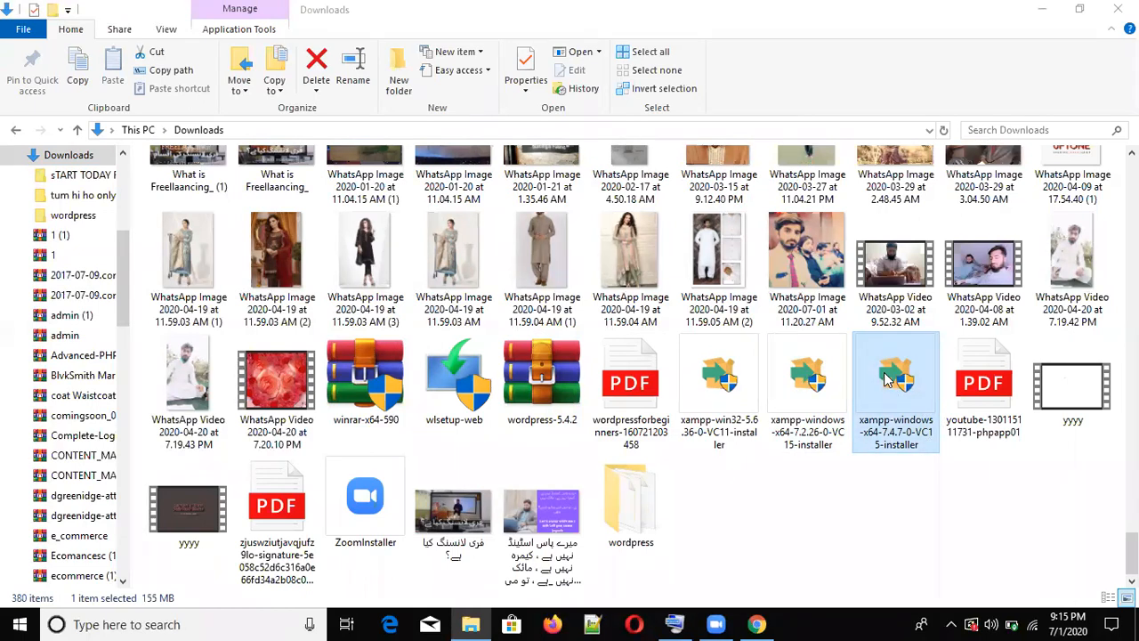
{"action": "left_click", "coordinate": [886, 380]}
{"action": "left_click", "coordinate": [467, 628]}
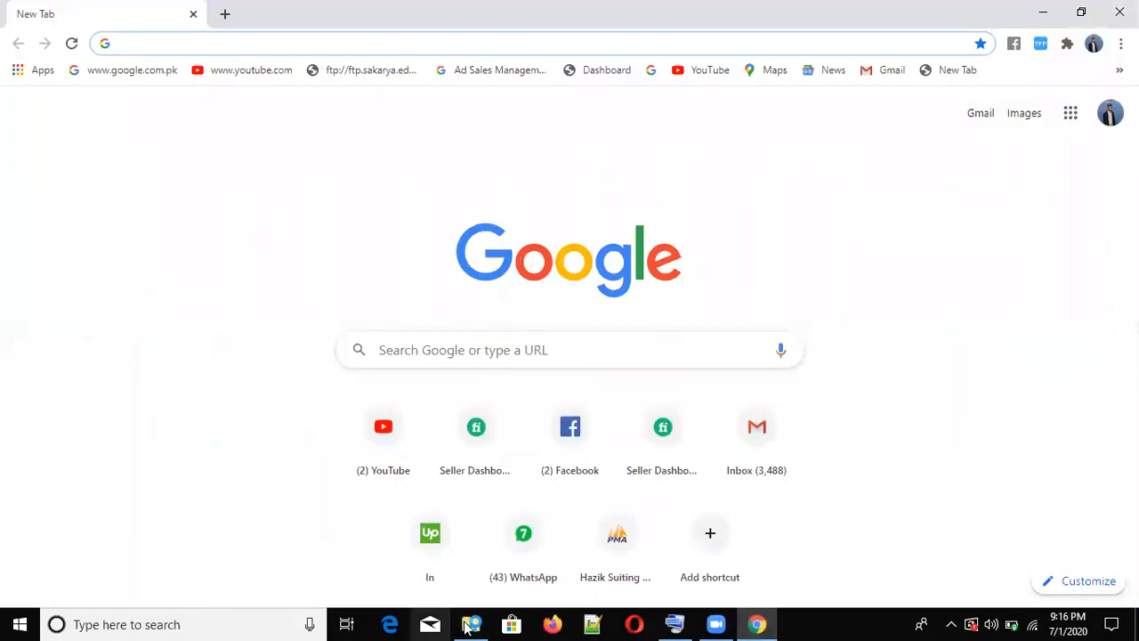
- Navigate Explorer to This PC > Local Disk (C:) > xampp > htdocs (130 items)
{"action": "left_click", "coordinate": [470, 627]}
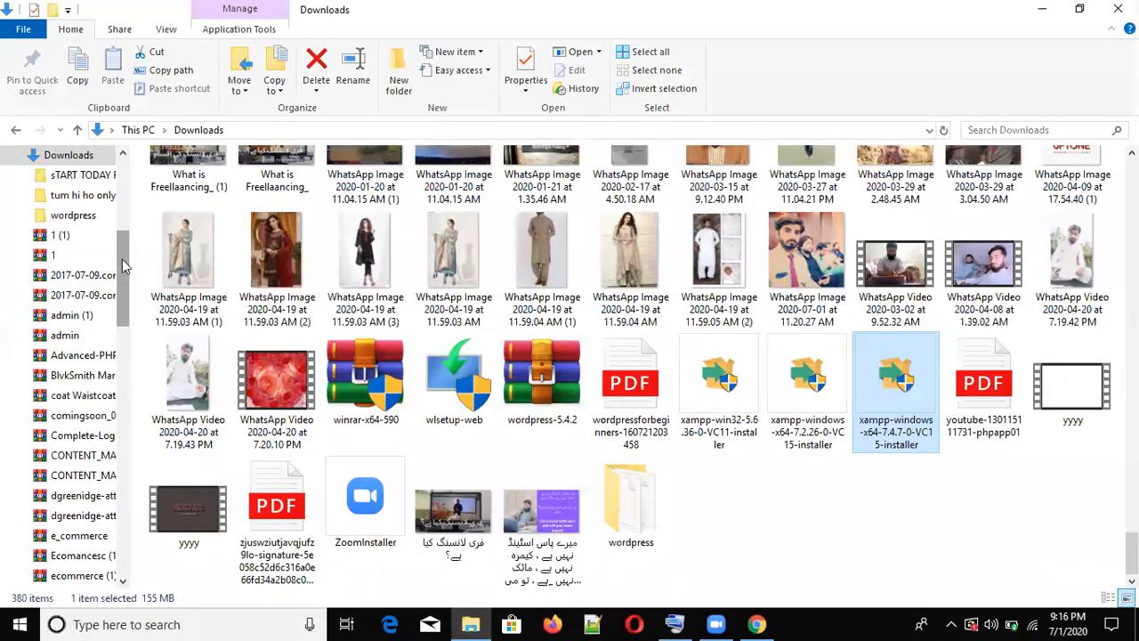
{"action": "scroll", "coordinate": [125, 267], "scroll_direction": "up", "scroll_amount": 5}
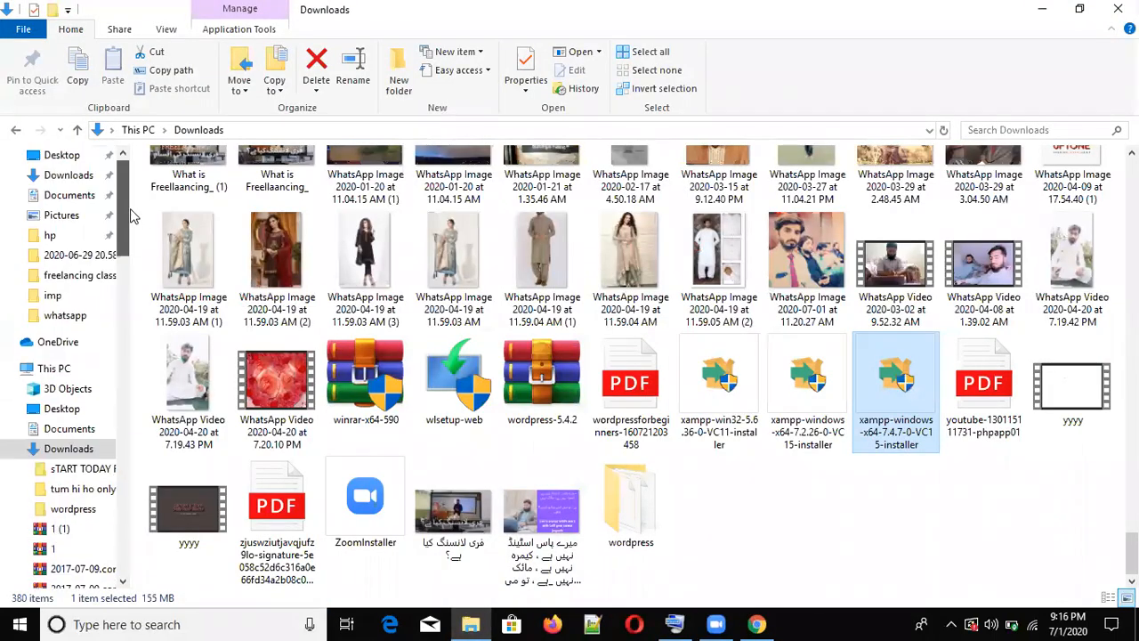
{"action": "left_click", "coordinate": [54, 369]}
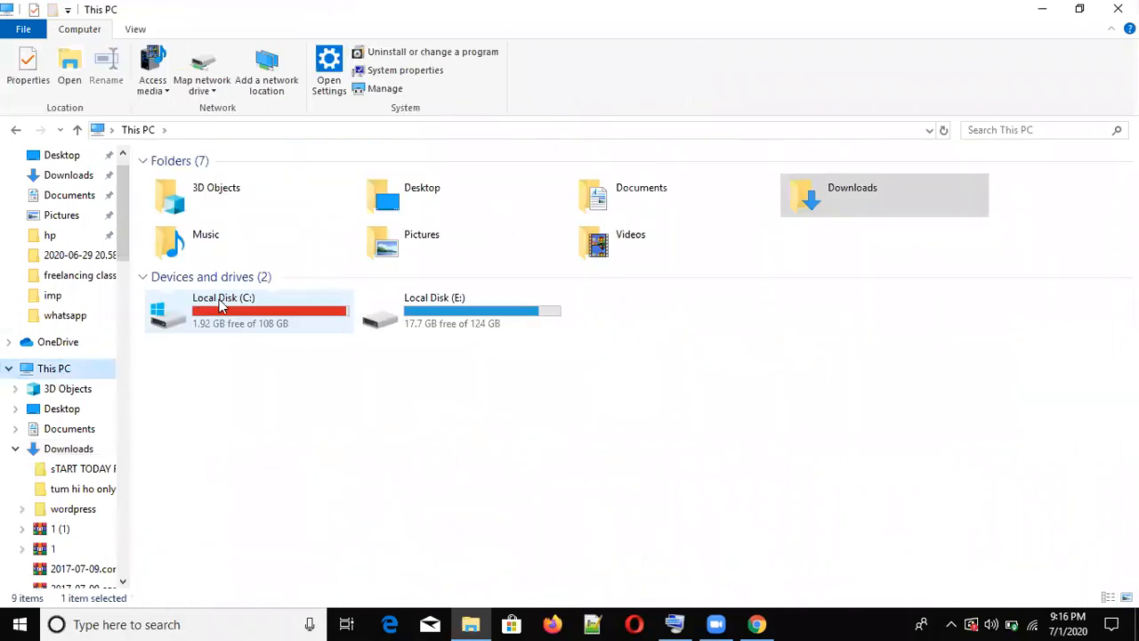
{"action": "left_click", "coordinate": [221, 306]}
{"action": "double_click", "coordinate": [221, 306]}
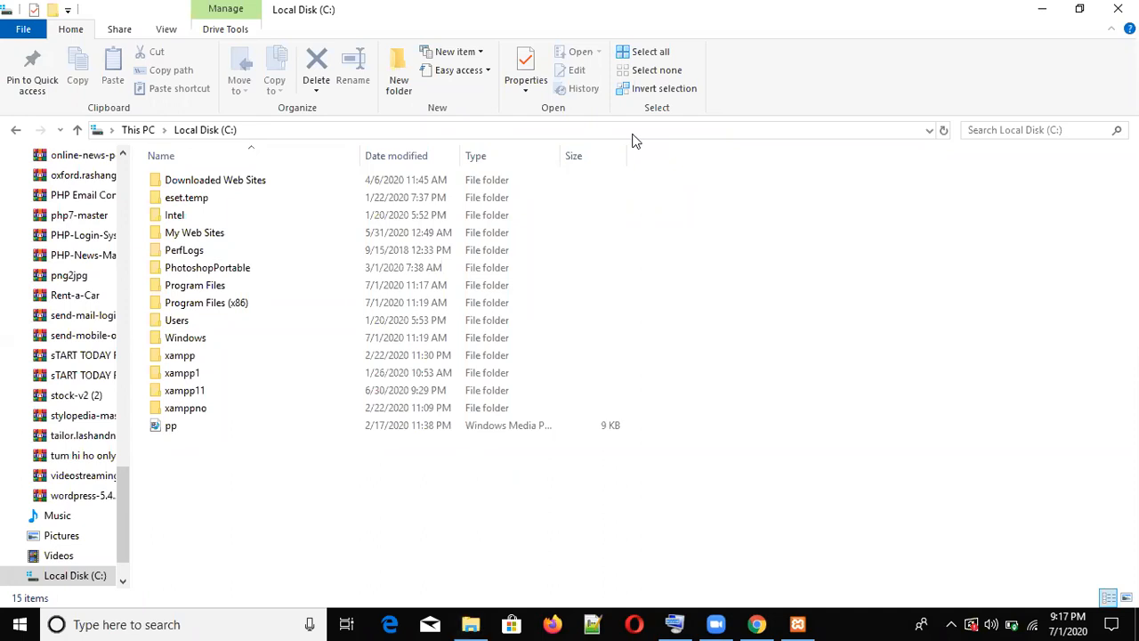
{"action": "double_click", "coordinate": [201, 357]}
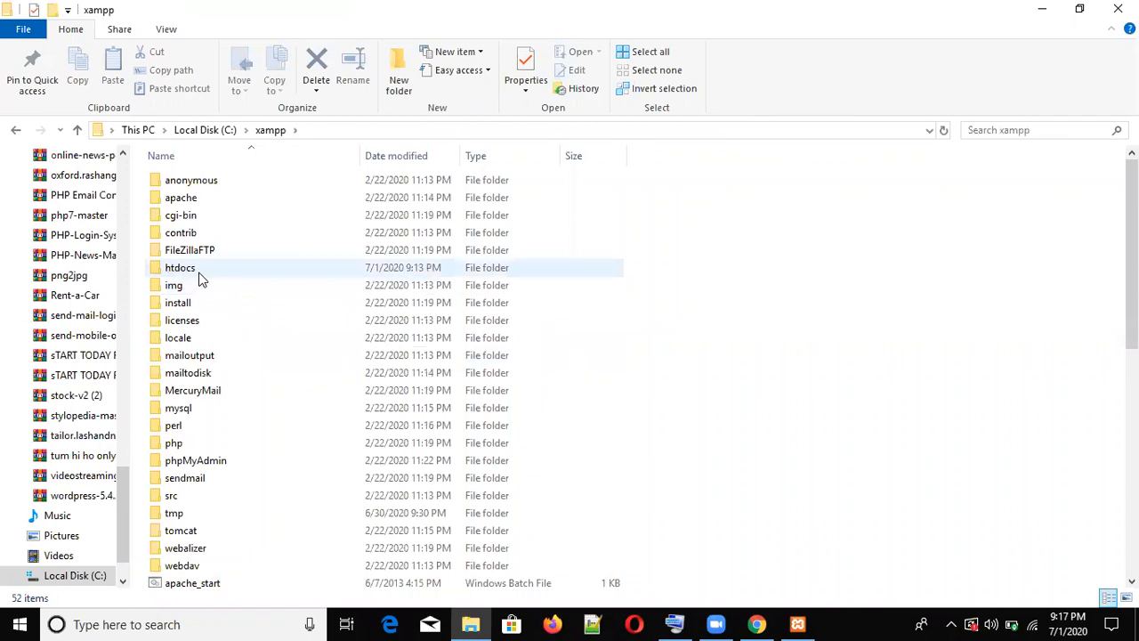
{"action": "double_click", "coordinate": [199, 272]}
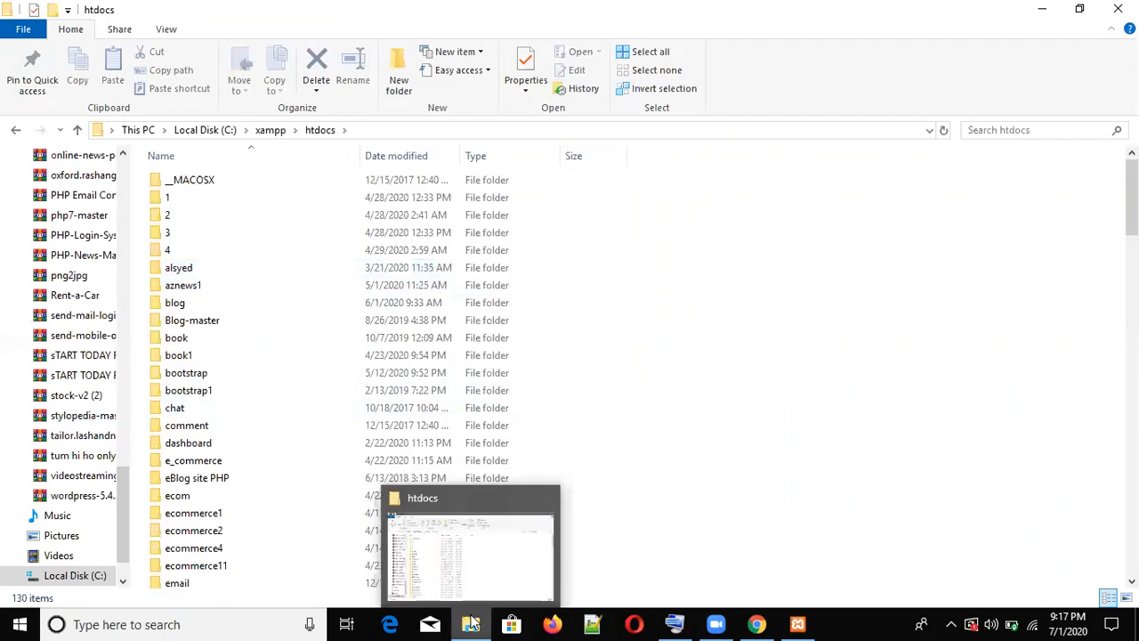
- Dismiss the UAC warning and abort the XAMPP setup wizard, then restore Explorer
{"action": "left_click", "coordinate": [472, 623]}
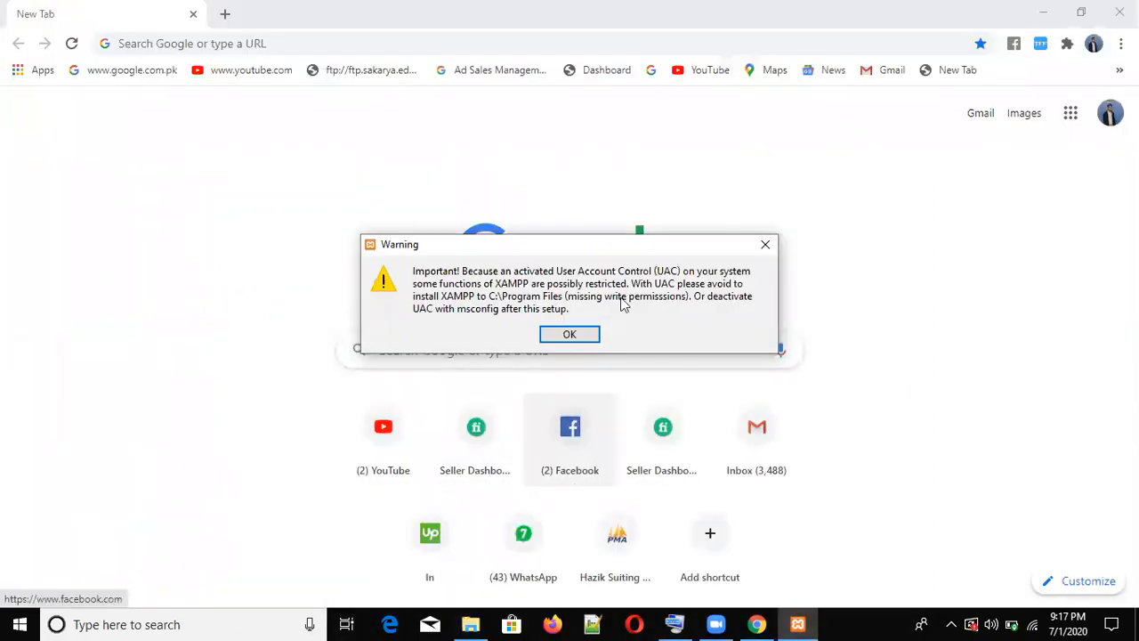
{"action": "left_click", "coordinate": [770, 243]}
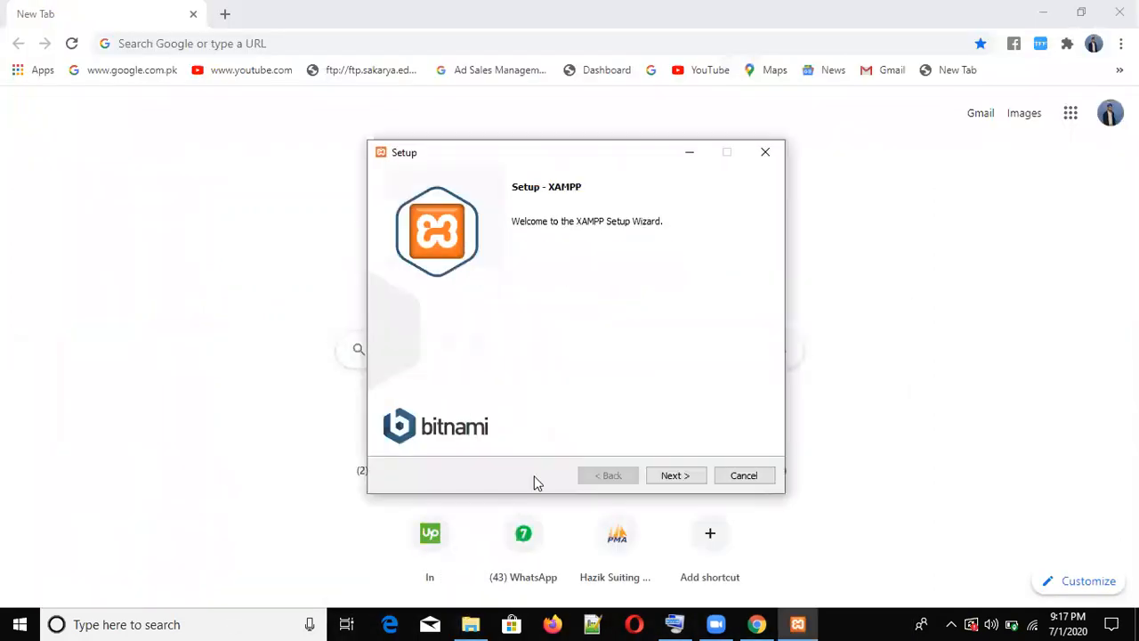
{"action": "left_click", "coordinate": [770, 155]}
{"action": "left_click", "coordinate": [539, 330]}
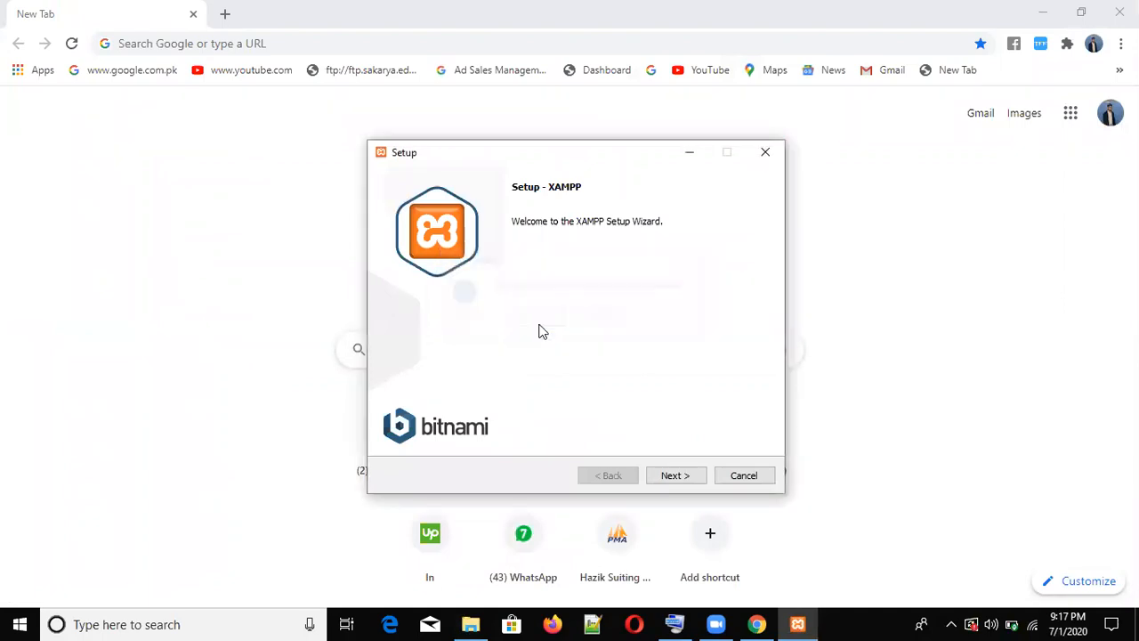
{"action": "left_click", "coordinate": [466, 622]}
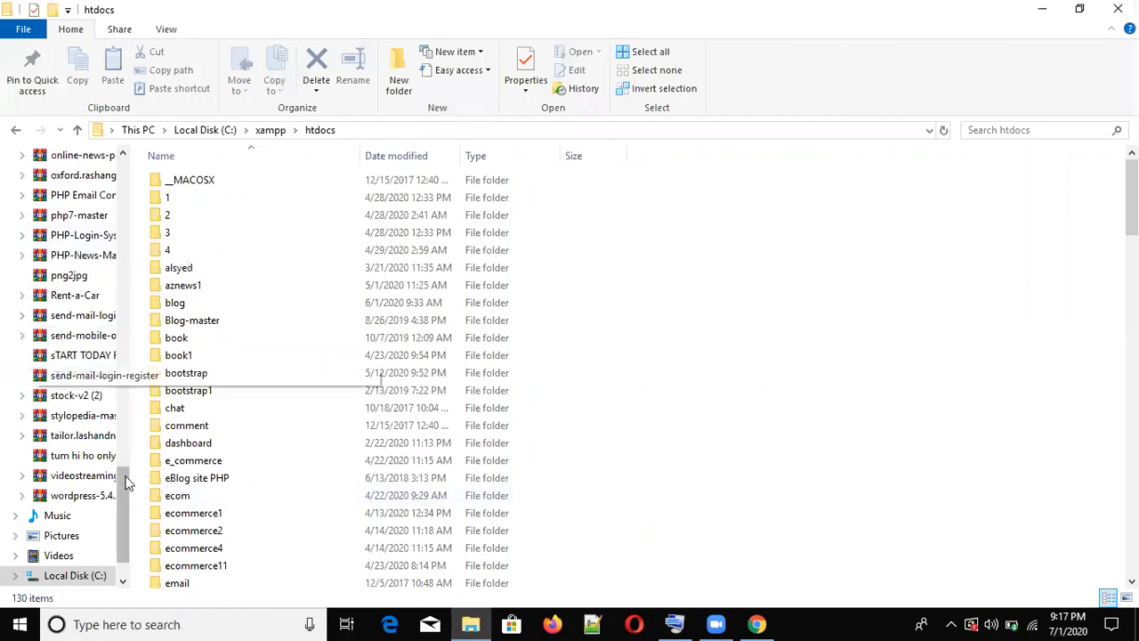
- Copy the wordpress folder from Downloads with Ctrl+C and return to This PC
{"action": "left_click_drag", "start_coordinate": [127, 504], "coordinate": [140, 223]}
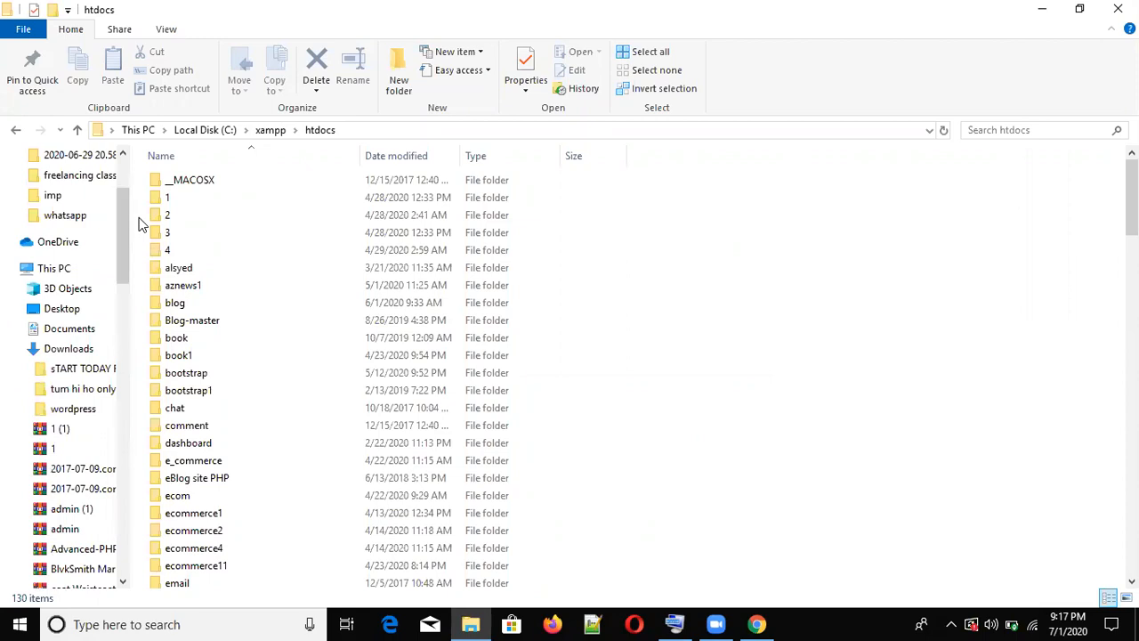
{"action": "left_click", "coordinate": [83, 350]}
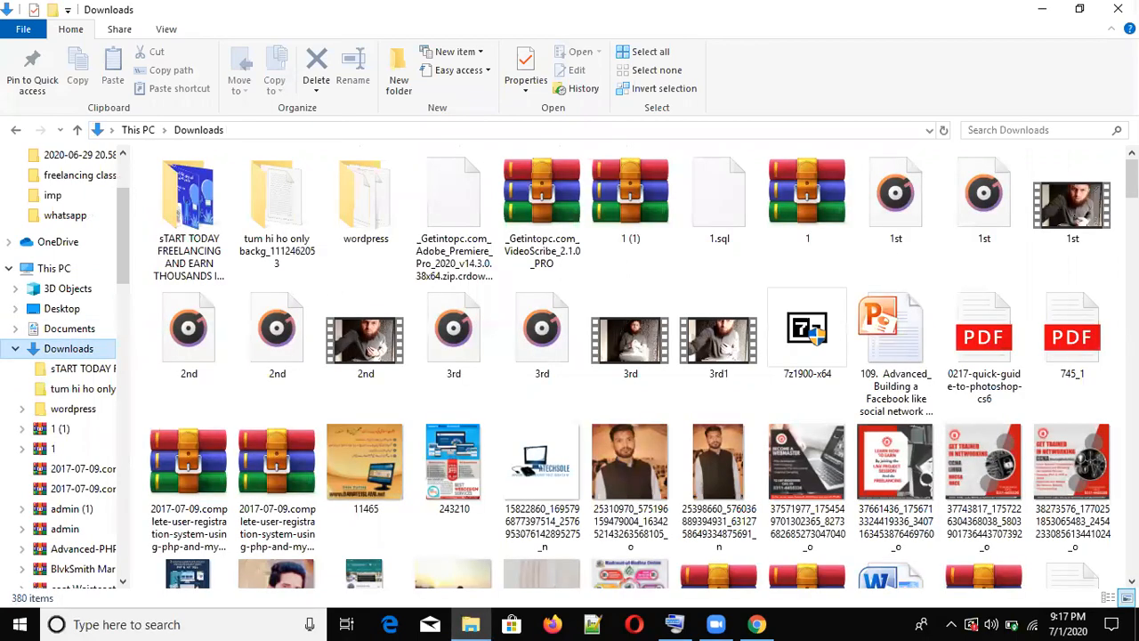
{"action": "scroll", "coordinate": [961, 165], "scroll_direction": "down", "scroll_amount": 20}
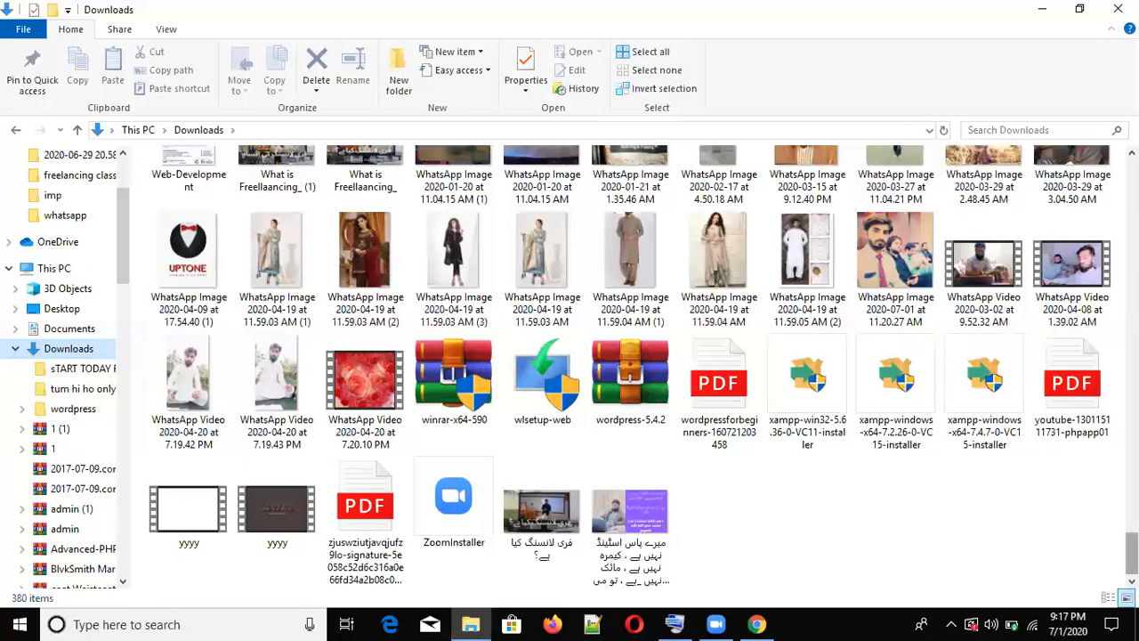
{"action": "scroll", "coordinate": [1067, 547], "scroll_direction": "up", "scroll_amount": 20}
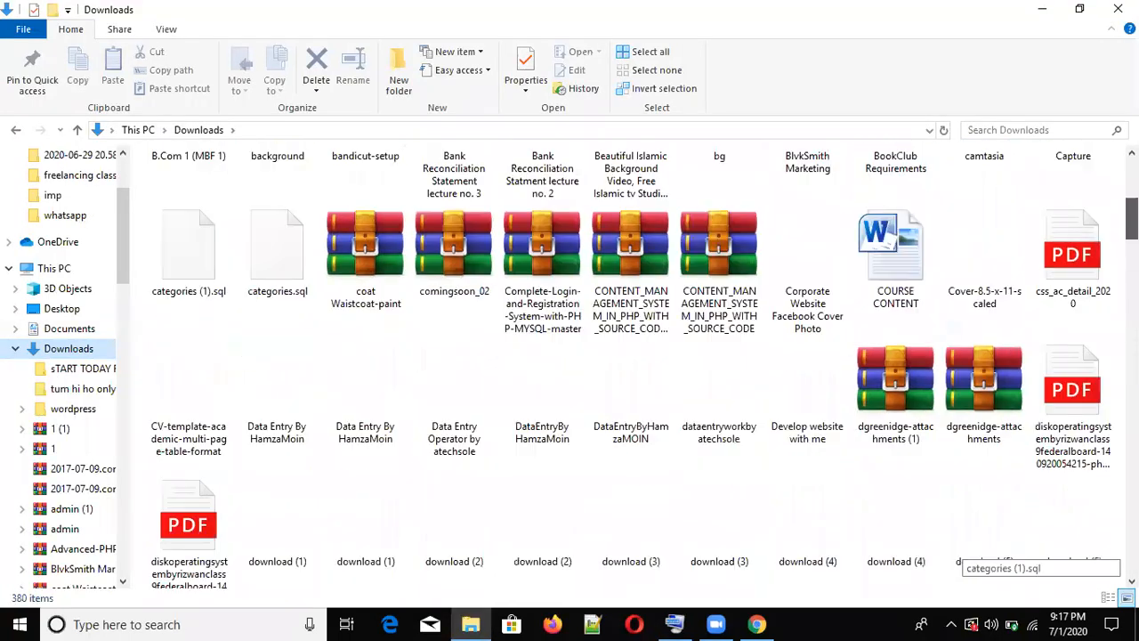
{"action": "scroll", "coordinate": [1023, 547], "scroll_direction": "up", "scroll_amount": 4}
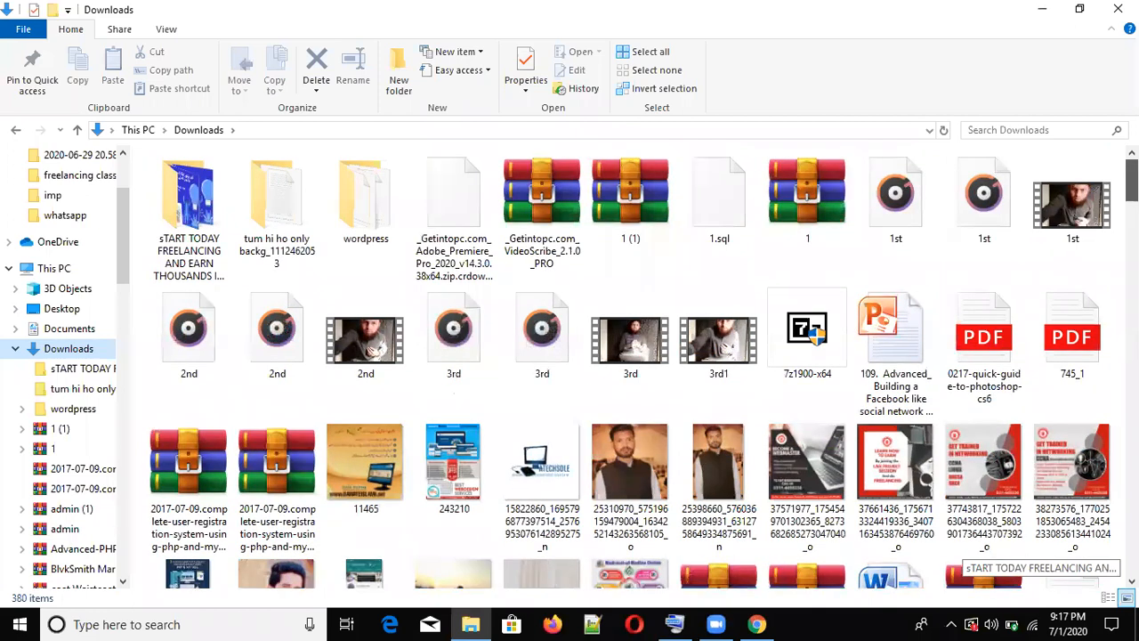
{"action": "left_click", "coordinate": [362, 210]}
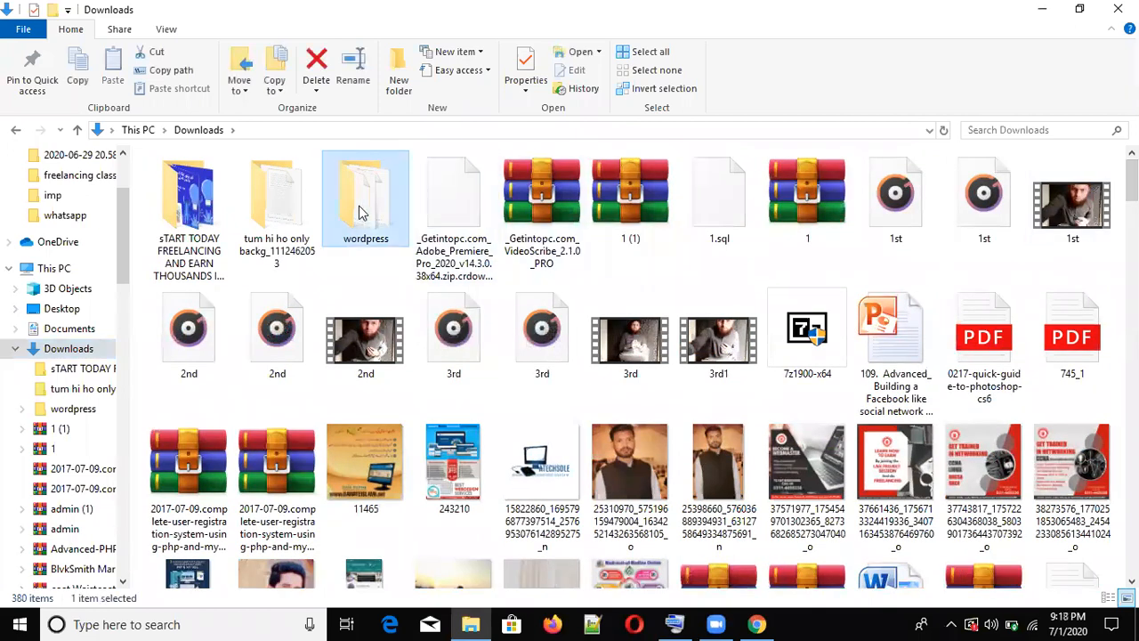
{"action": "key", "text": "ctrl+c"}
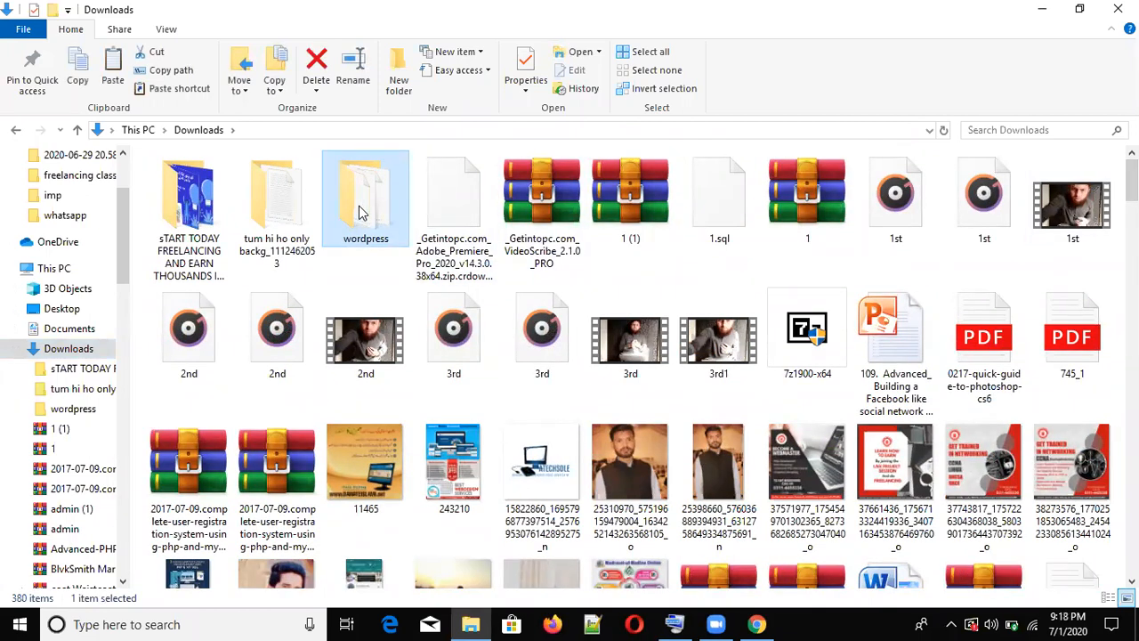
{"action": "left_click", "coordinate": [61, 273]}
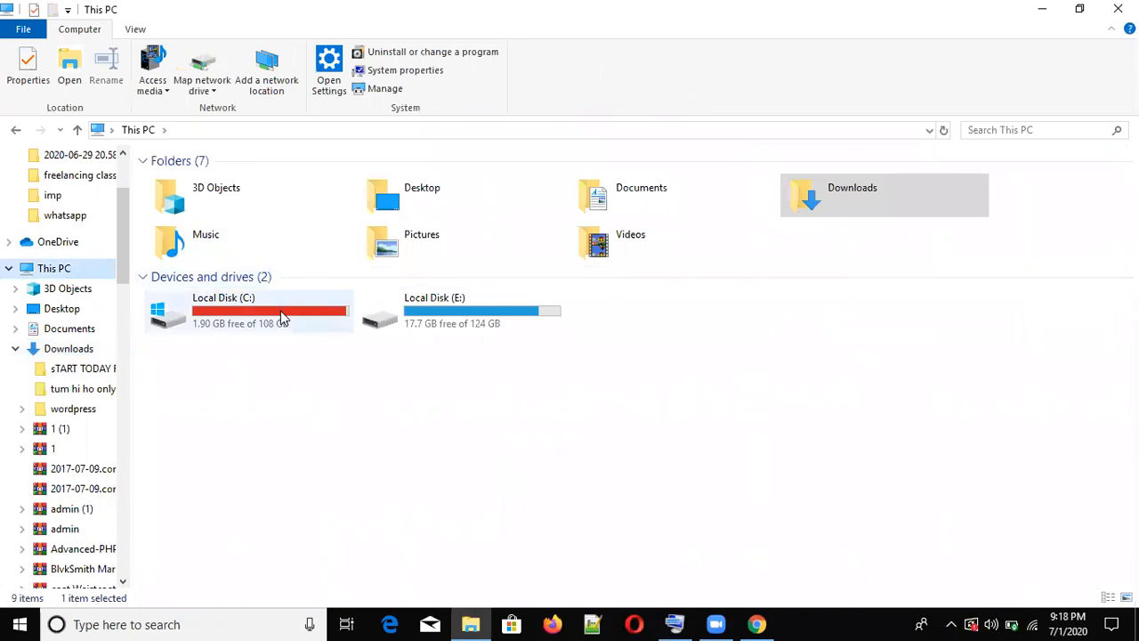
- Paste the 43.4 MB wordpress folder into C:\xampp\htdocs with Ctrl+V
{"action": "double_click", "coordinate": [282, 318]}
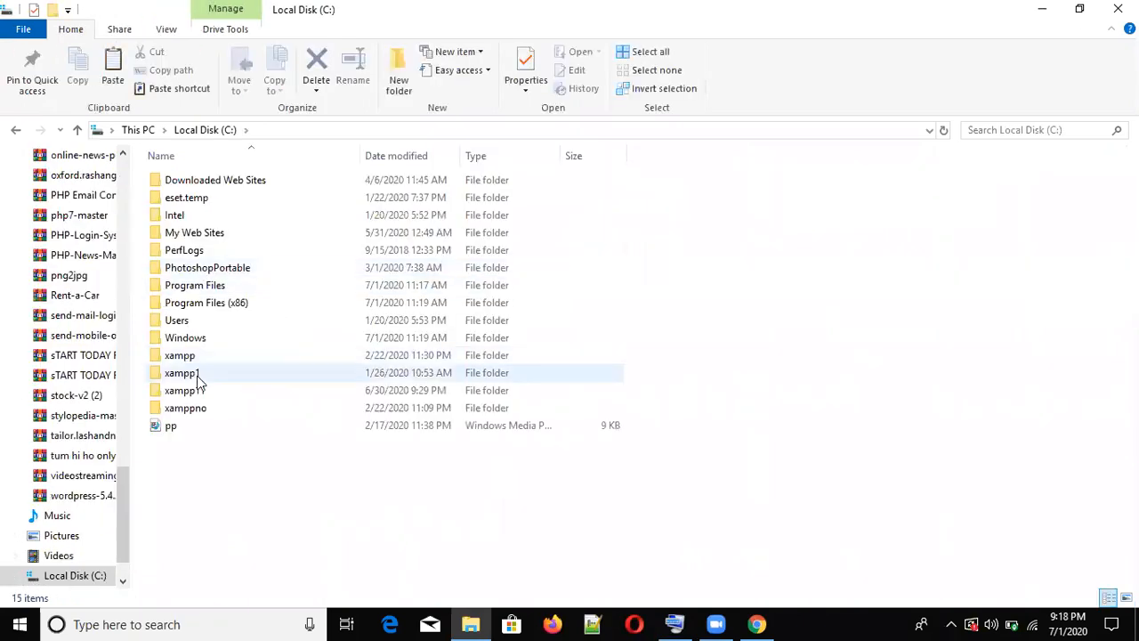
{"action": "double_click", "coordinate": [188, 356]}
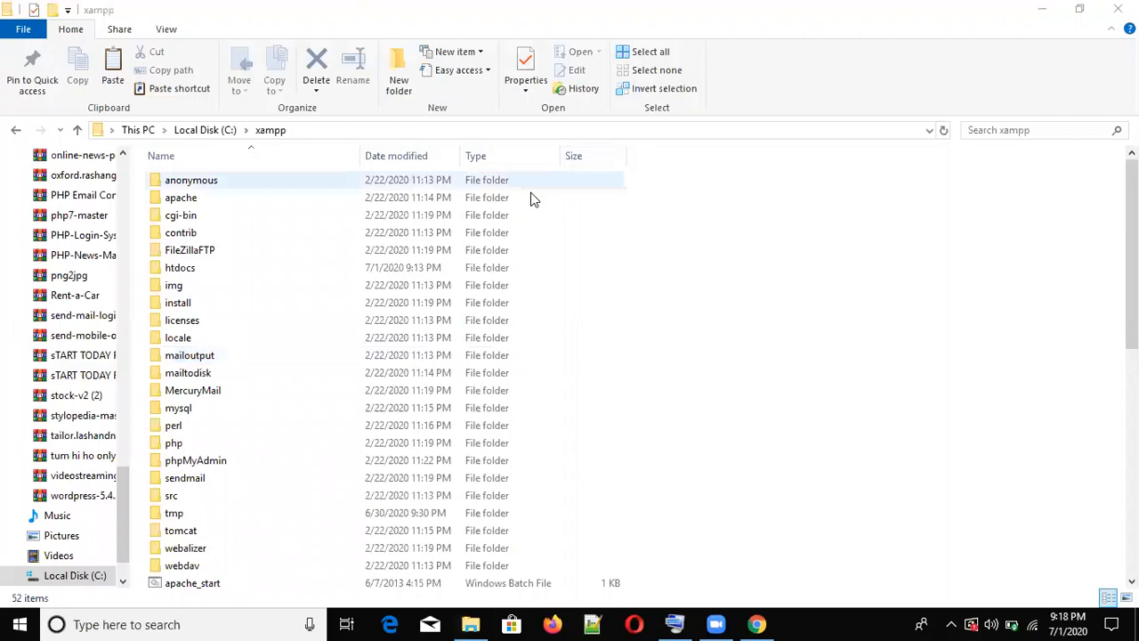
{"action": "double_click", "coordinate": [202, 269]}
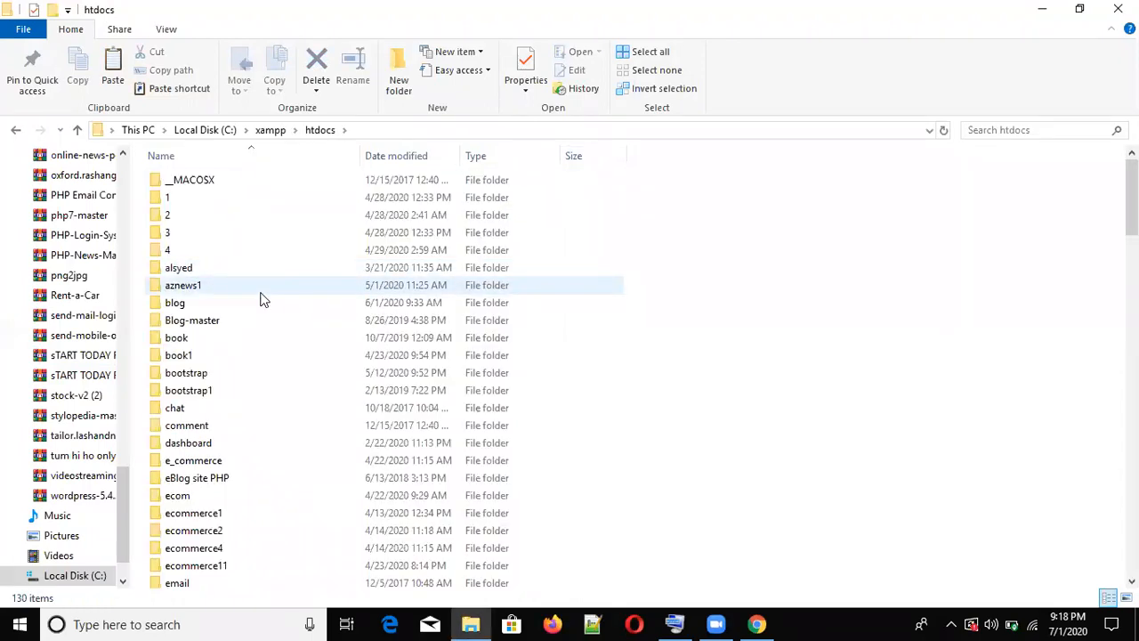
{"action": "key", "text": "ctrl+v"}
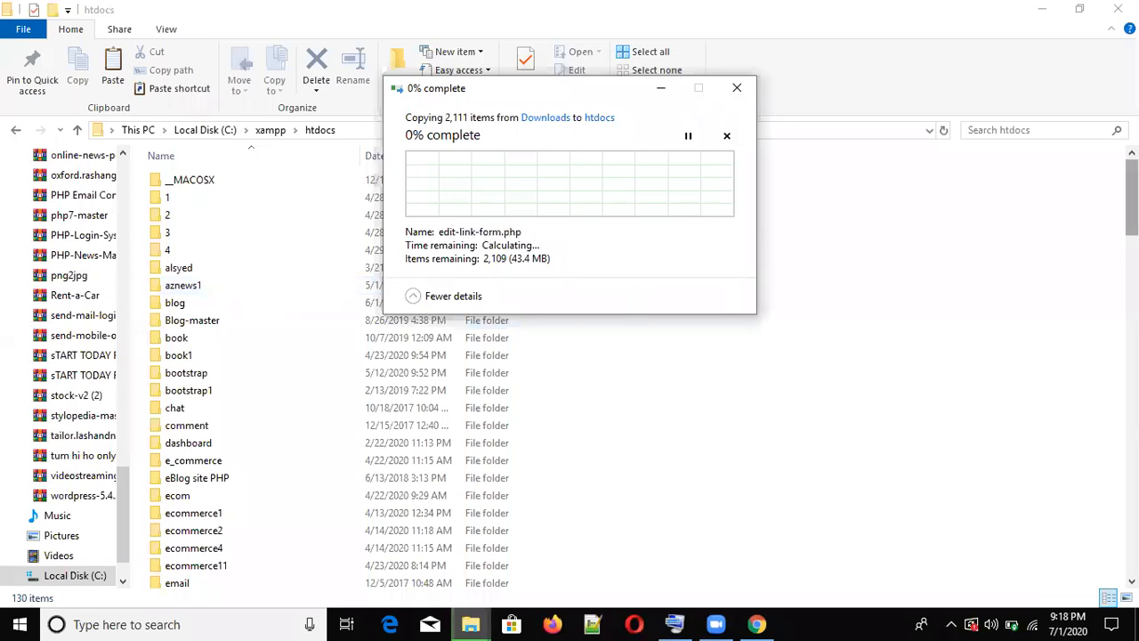
{"action": "left_click", "coordinate": [1132, 199]}
{"action": "left_click_drag", "start_coordinate": [1132, 199], "coordinate": [1132, 388]}
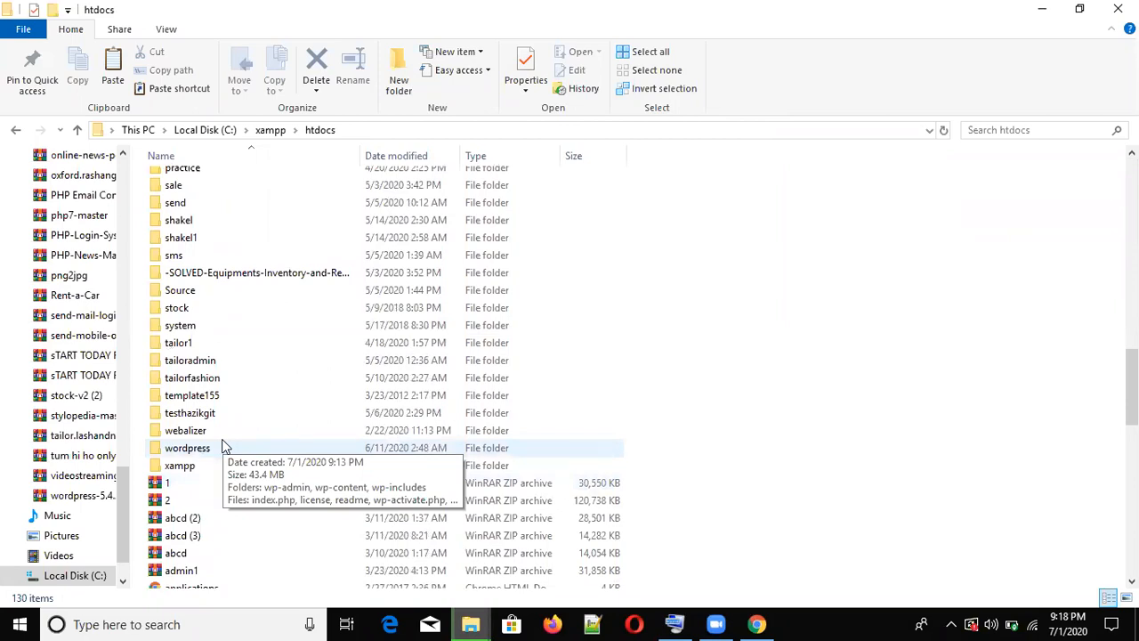
{"action": "left_click", "coordinate": [749, 622]}
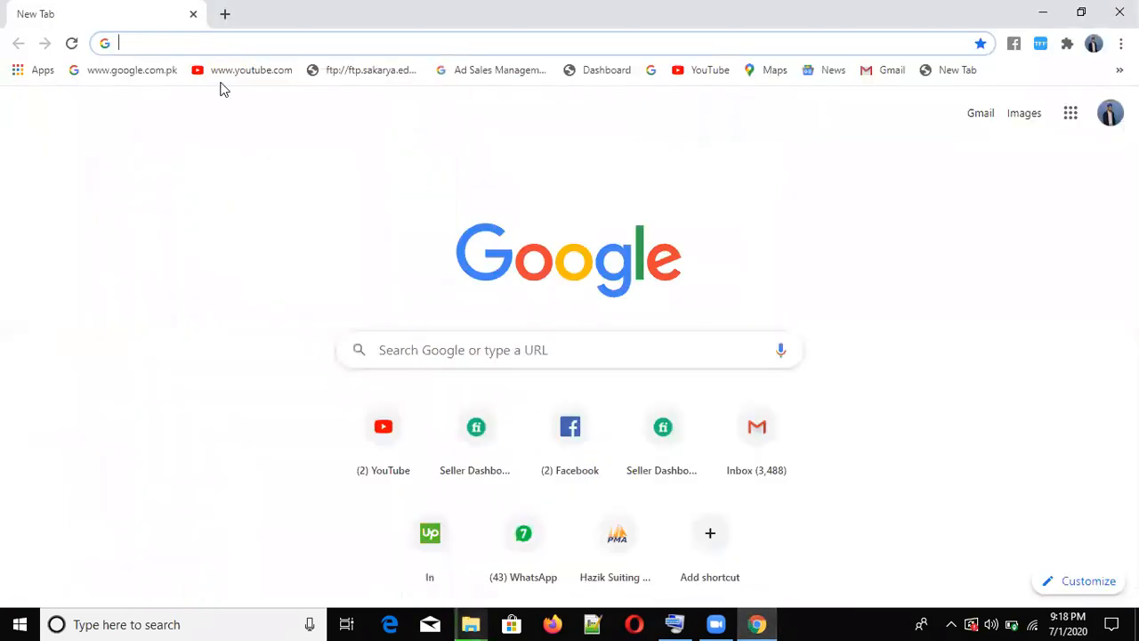
- Search Windows for 'x' and launch the XAMPP Control Panel
{"action": "left_click", "coordinate": [155, 623]}
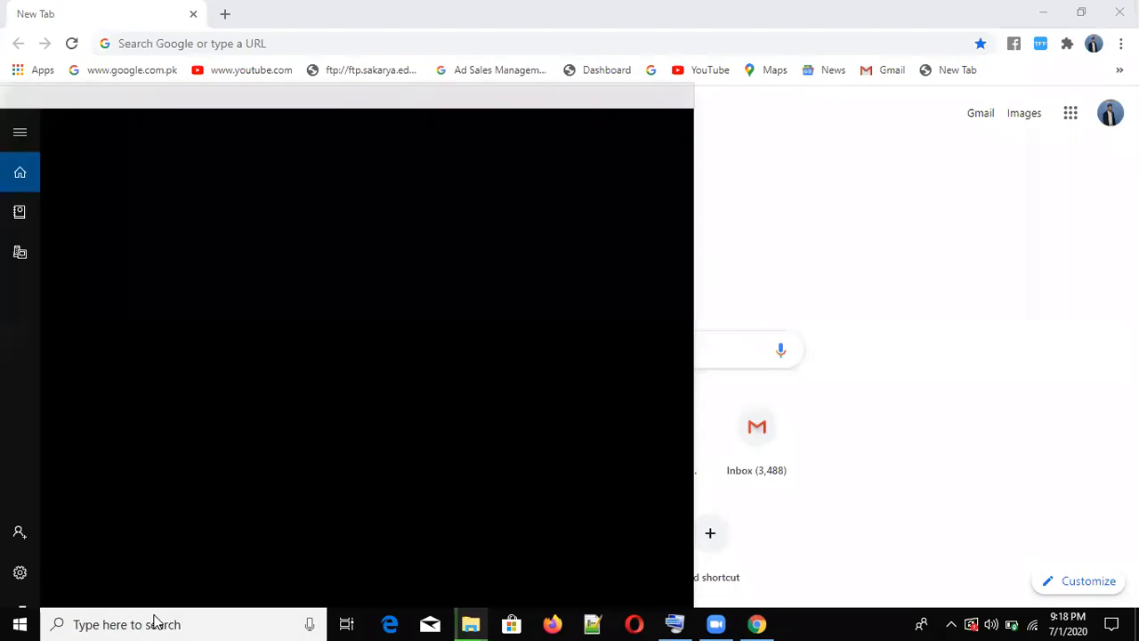
{"action": "type", "text": "x"}
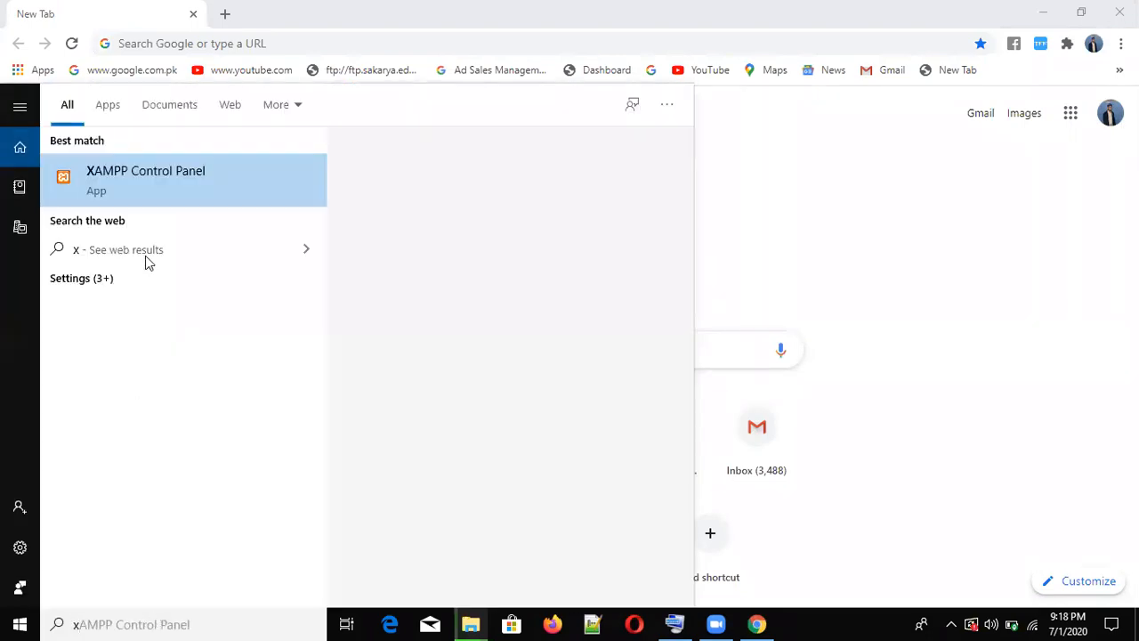
{"action": "left_click", "coordinate": [129, 181]}
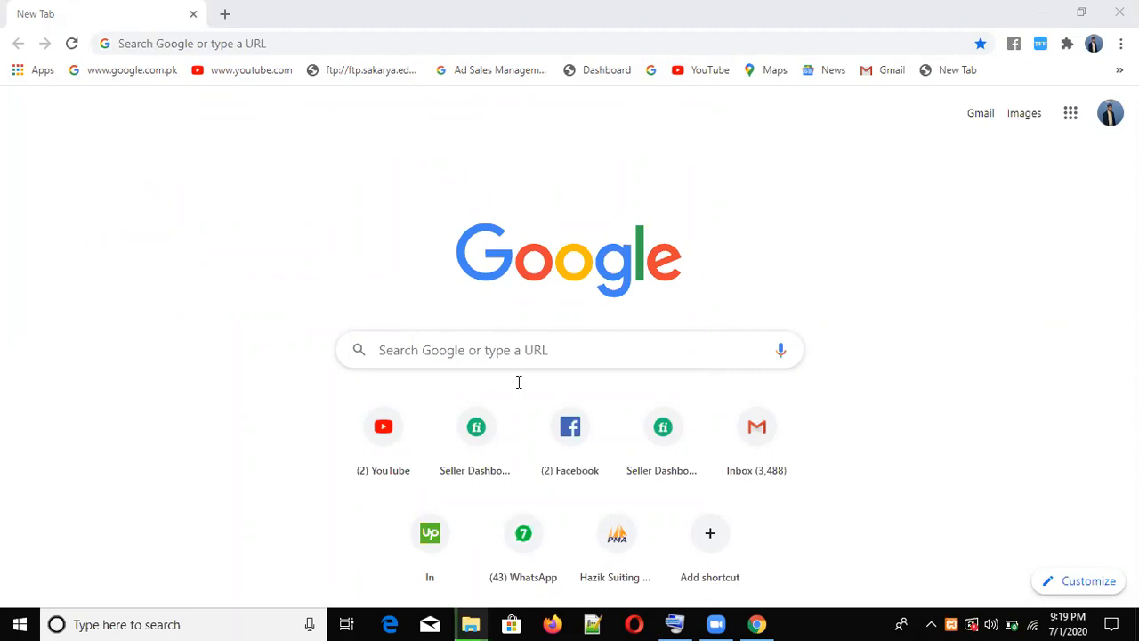
- Bring the htdocs folder window forward, then search 'x' again and relaunch XAMPP Control Panel
{"action": "mouse_move", "coordinate": [470, 623]}
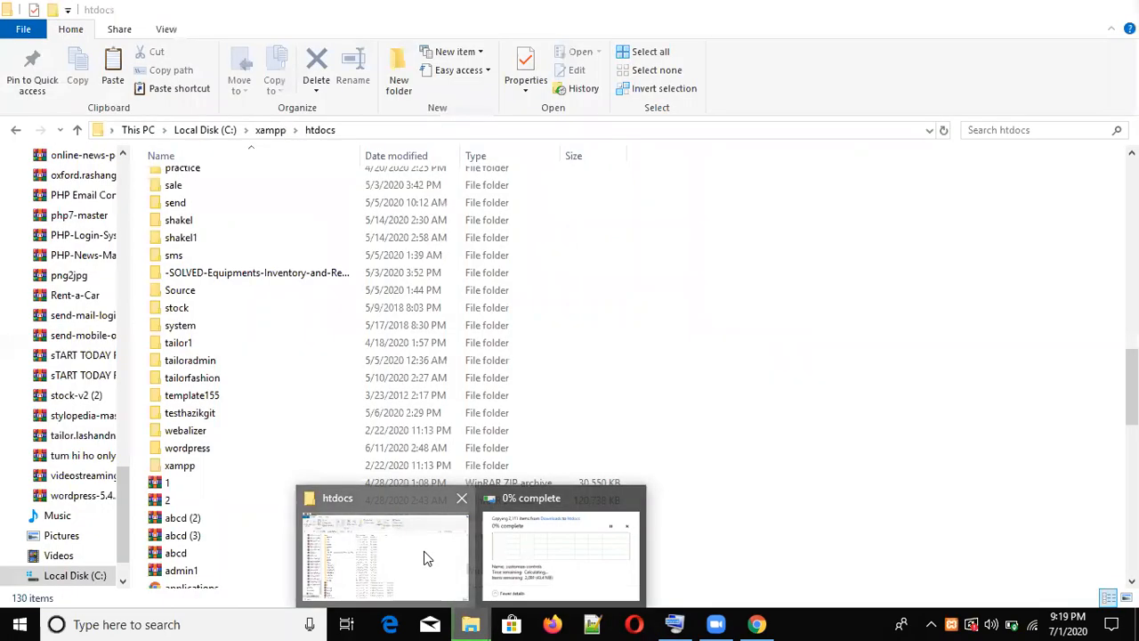
{"action": "left_click", "coordinate": [424, 558]}
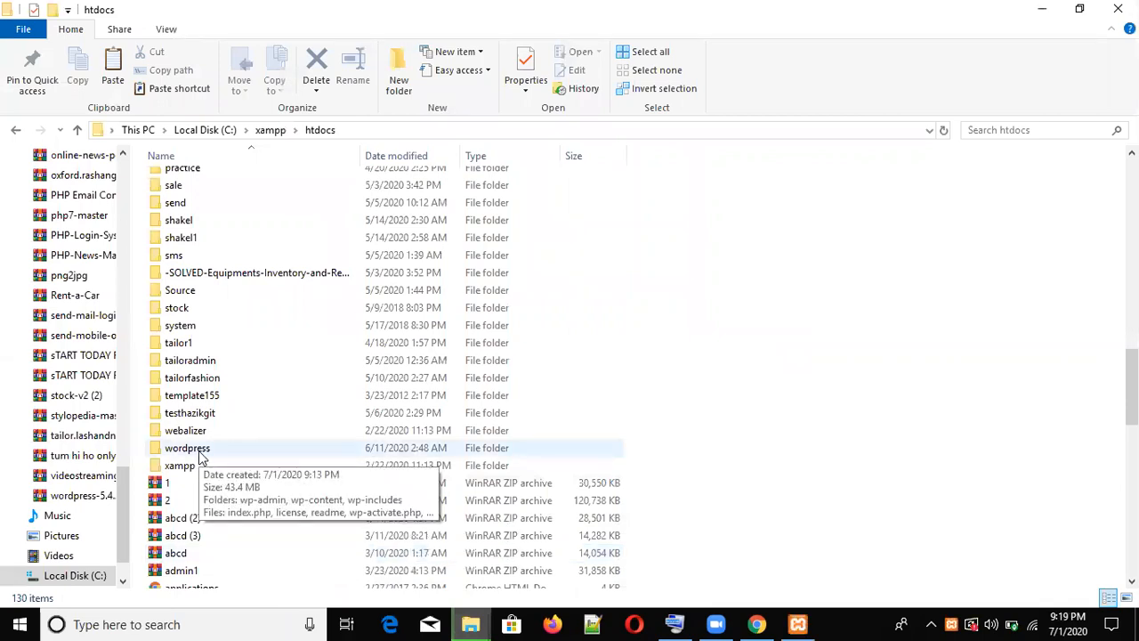
{"action": "left_click", "coordinate": [145, 624]}
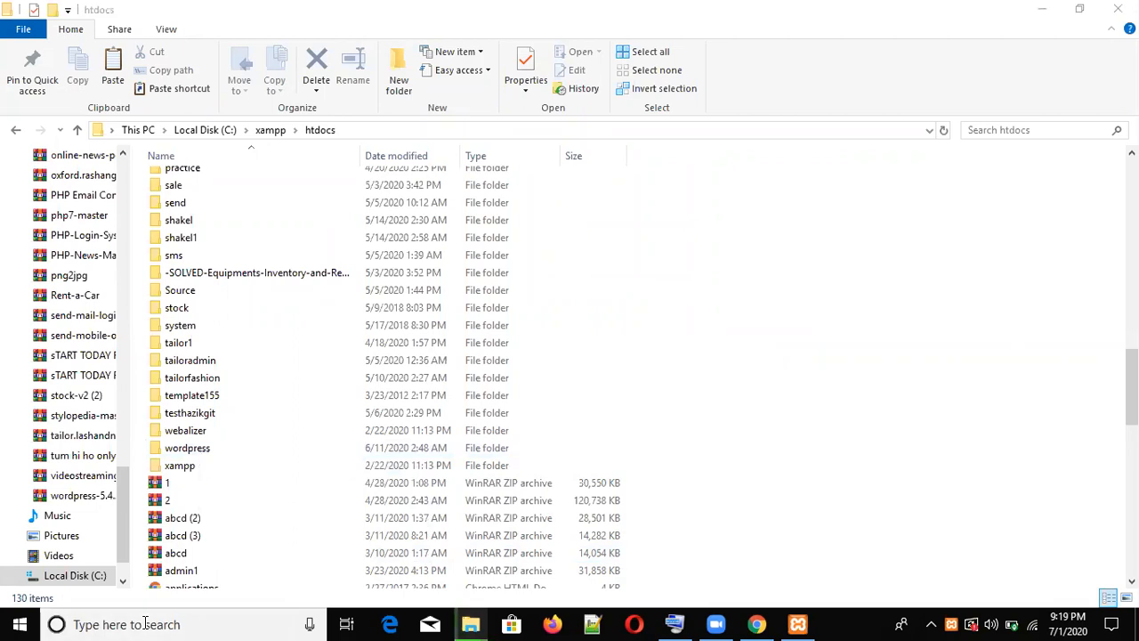
{"action": "type", "text": "x"}
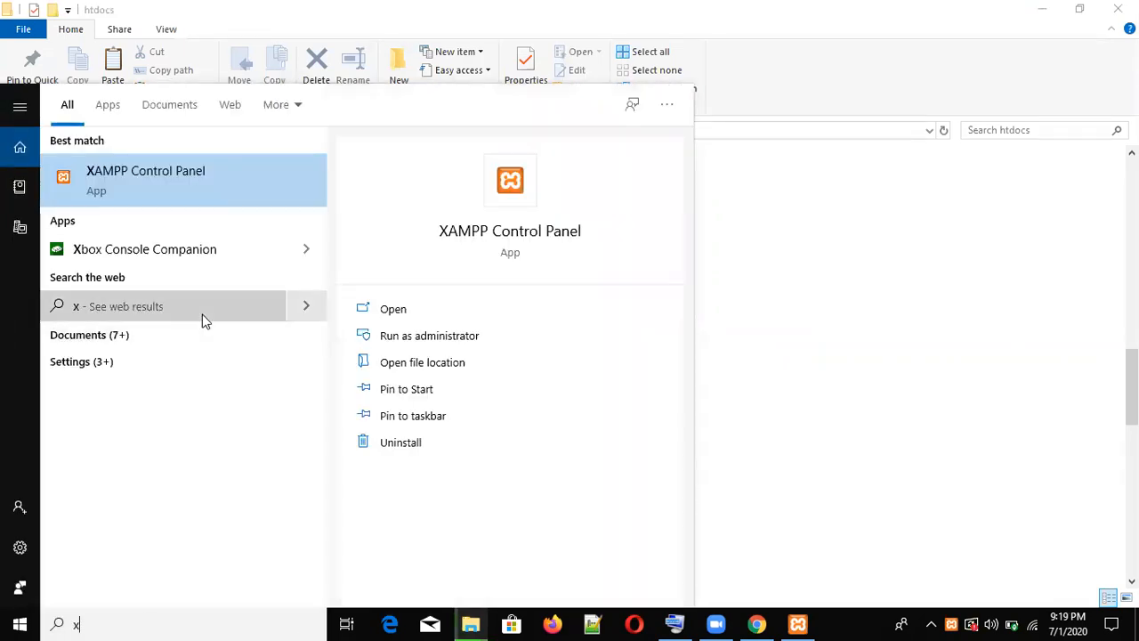
{"action": "left_click", "coordinate": [206, 189]}
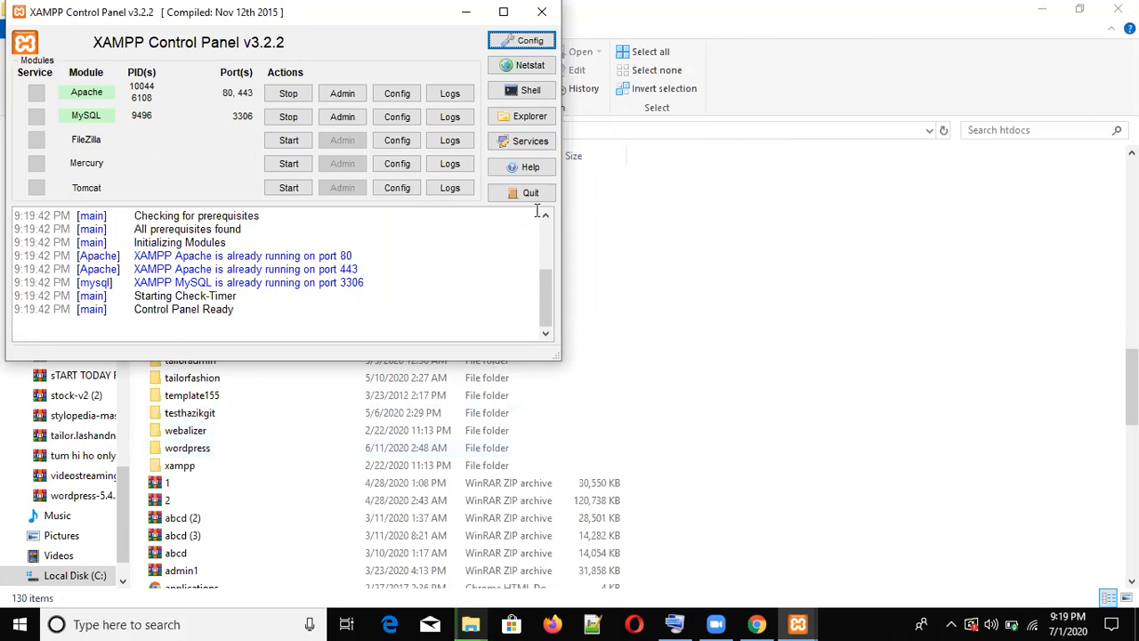
- Close the duplicate XAMPP Control Panel window and bring the remaining panel forward
{"action": "left_click", "coordinate": [714, 238]}
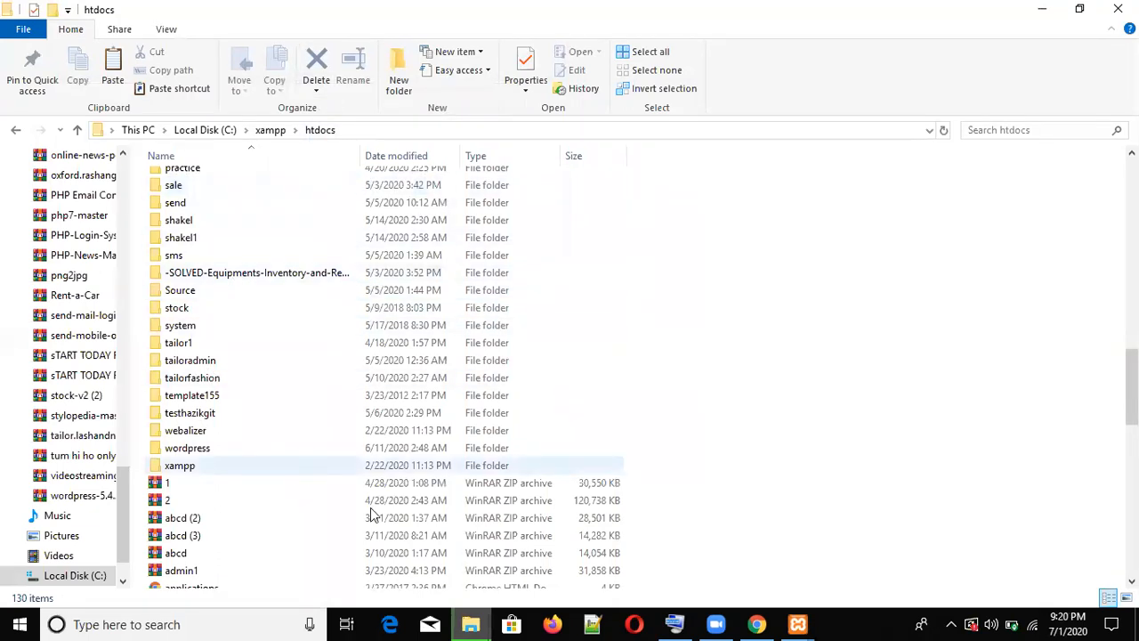
{"action": "mouse_move", "coordinate": [815, 623]}
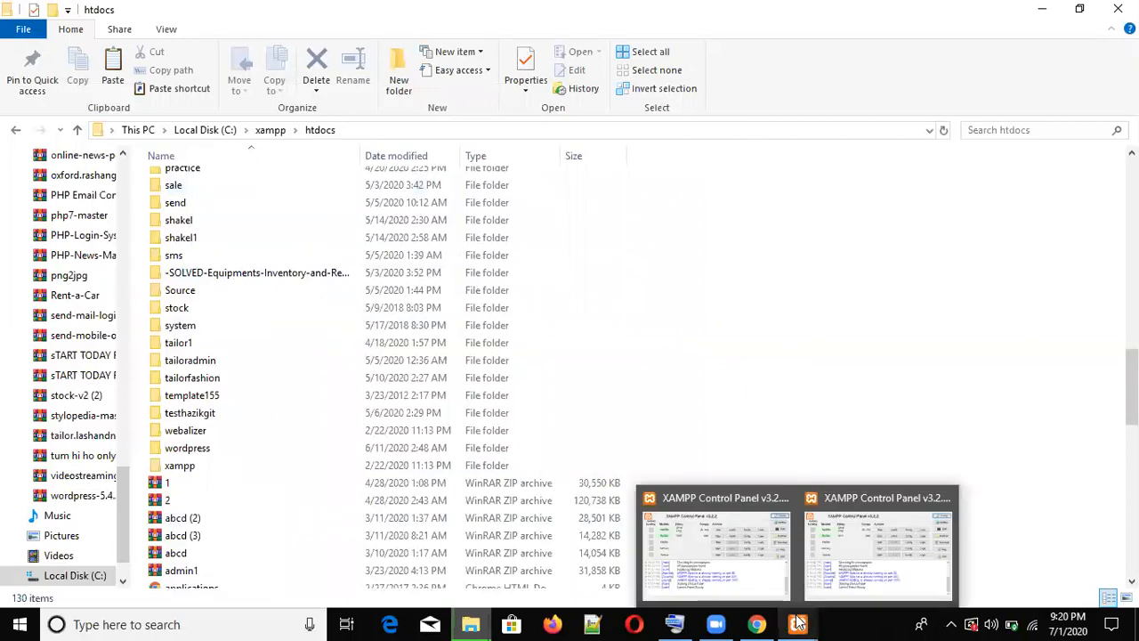
{"action": "mouse_move", "coordinate": [876, 563]}
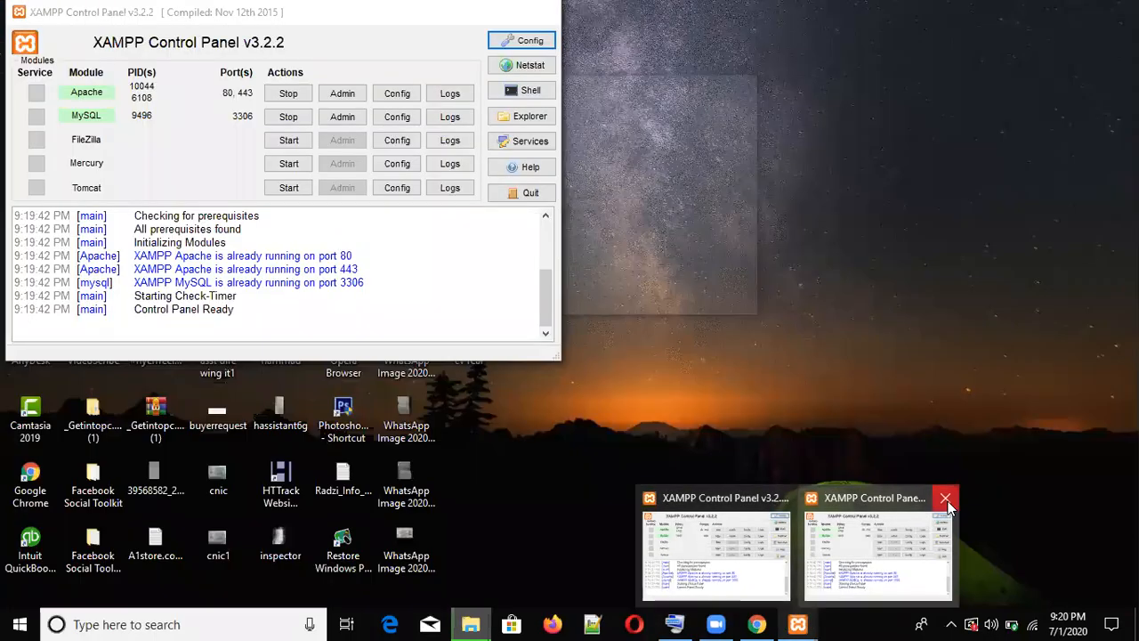
{"action": "left_click", "coordinate": [947, 500]}
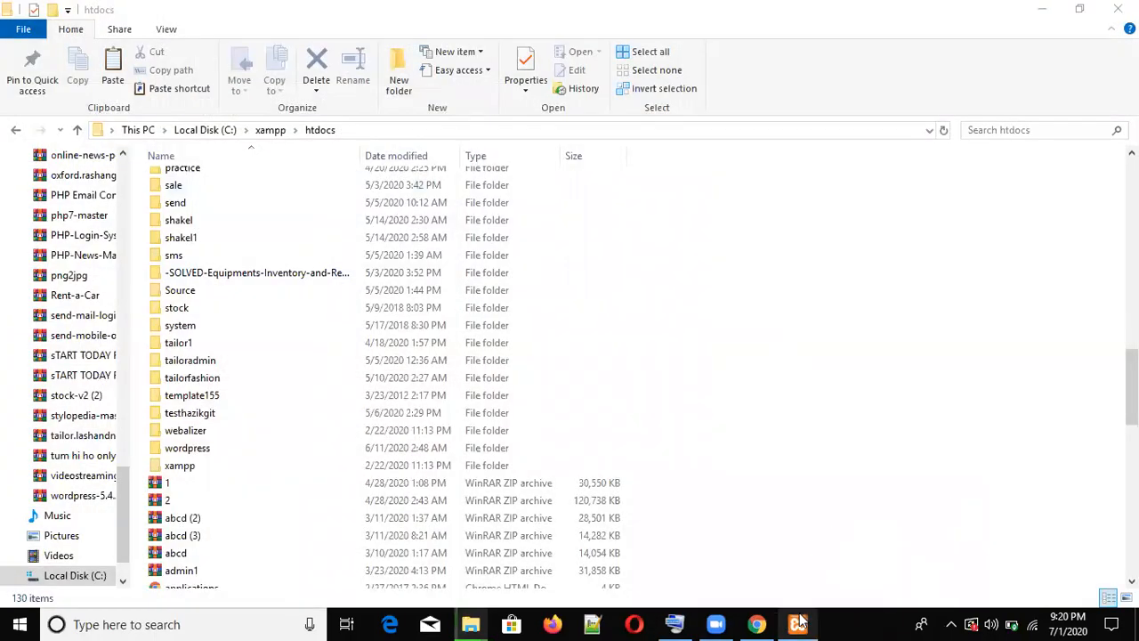
{"action": "mouse_move", "coordinate": [804, 620]}
{"action": "left_click", "coordinate": [807, 580]}
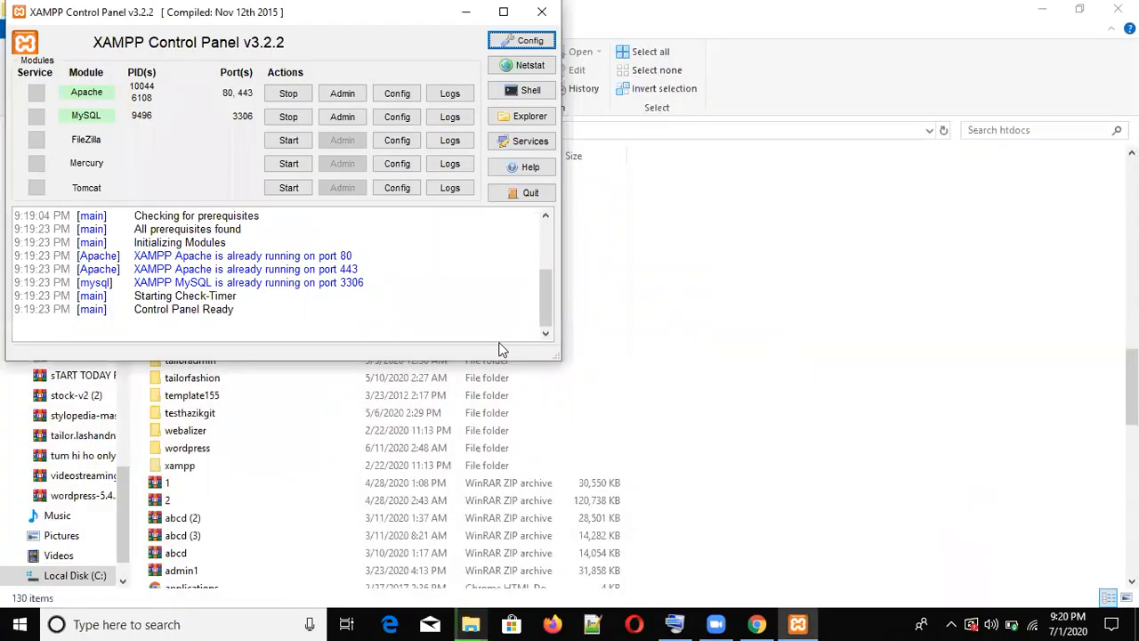
- Stop Apache and MySQL, then start both servers again
{"action": "left_click", "coordinate": [283, 96]}
{"action": "left_click", "coordinate": [286, 118]}
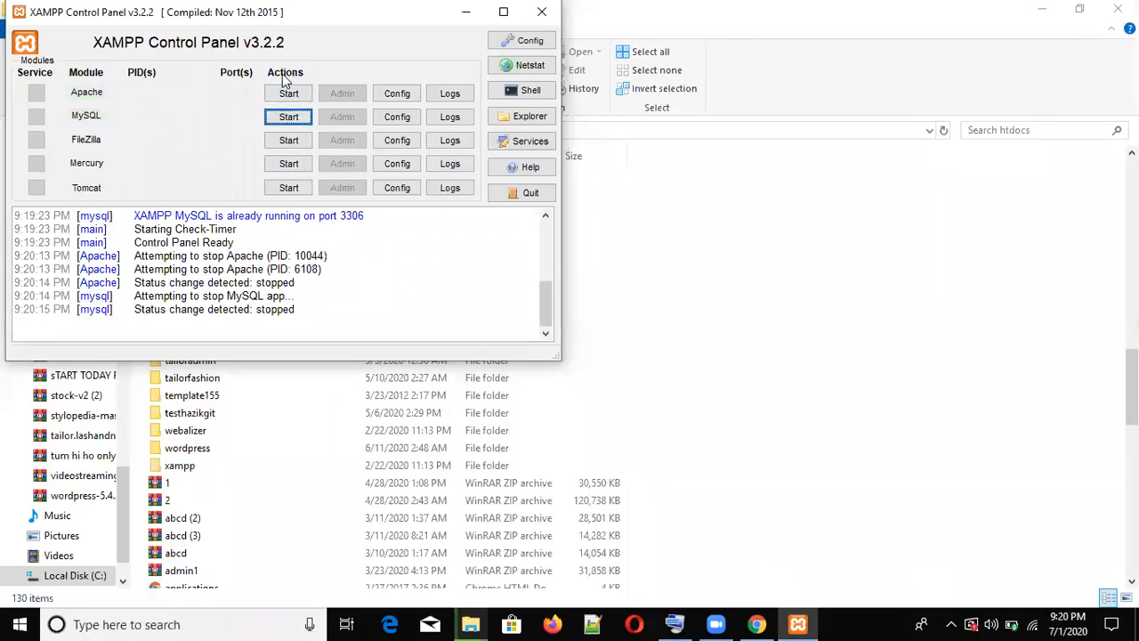
{"action": "left_click", "coordinate": [288, 96]}
{"action": "left_click", "coordinate": [288, 117]}
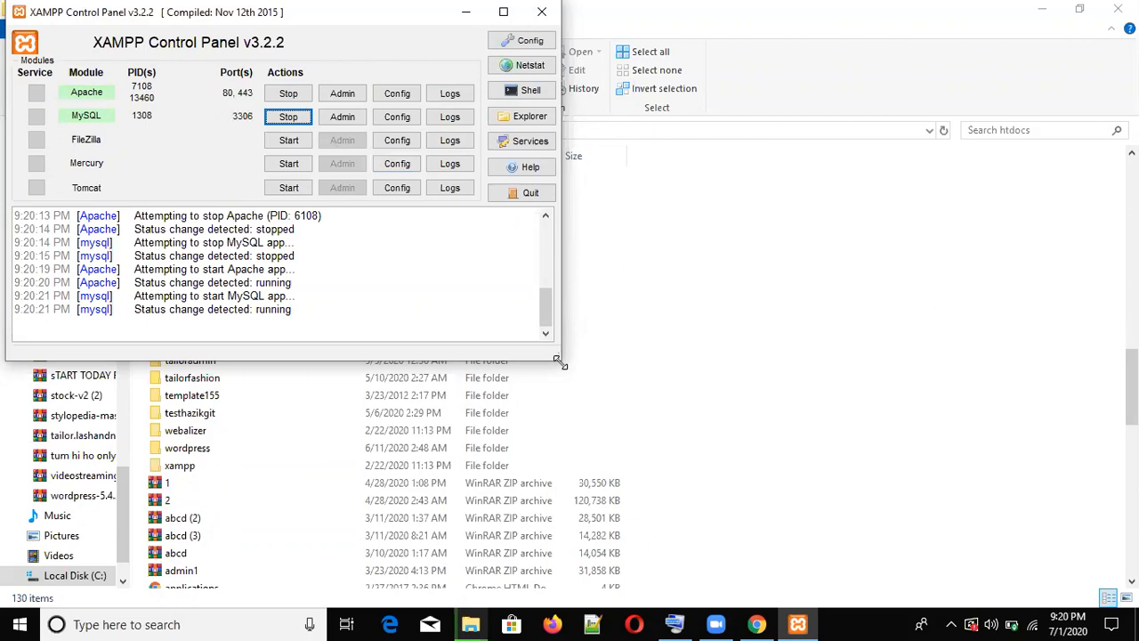
{"action": "left_click", "coordinate": [725, 299]}
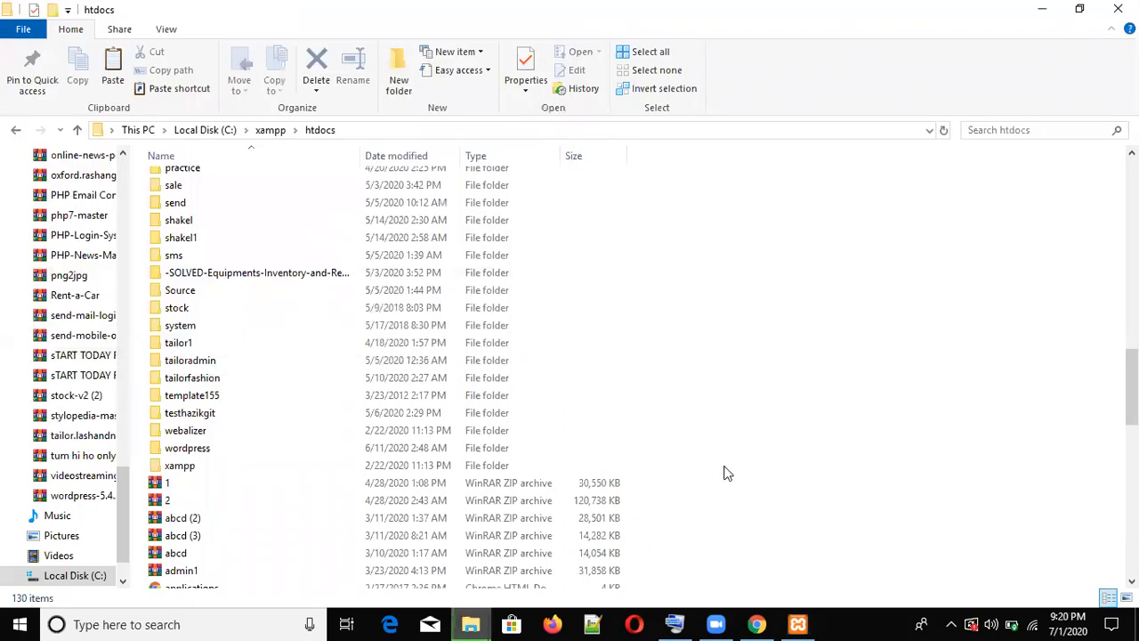
{"action": "left_click", "coordinate": [758, 624]}
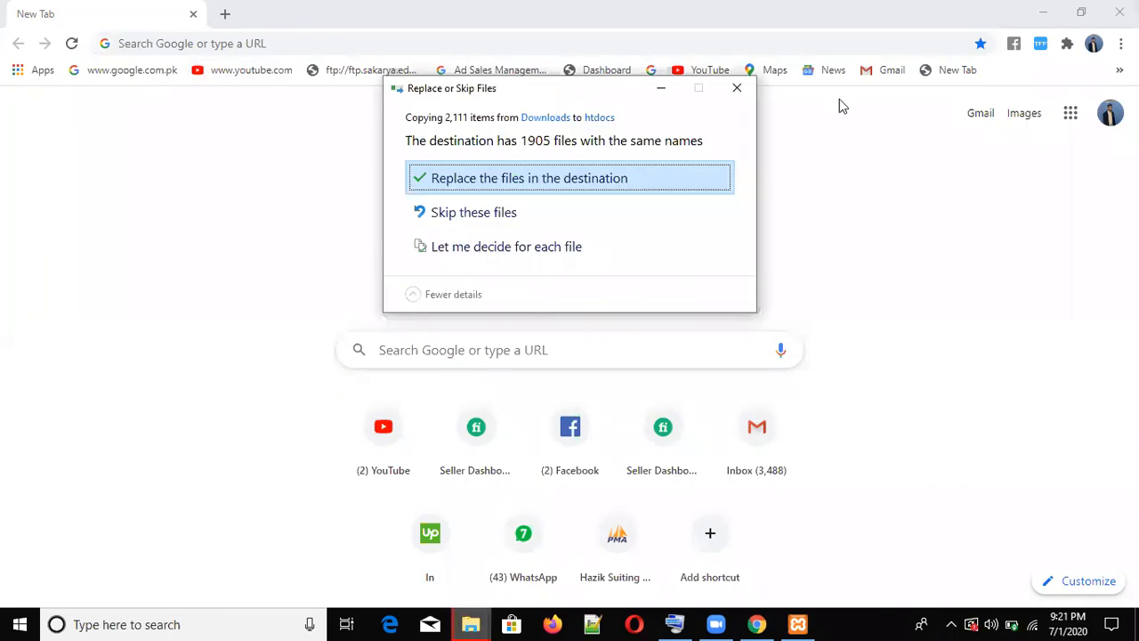
- Replace the 1905 same-named files in htdocs so the 2,111-item copy continues
{"action": "key", "text": "Return"}
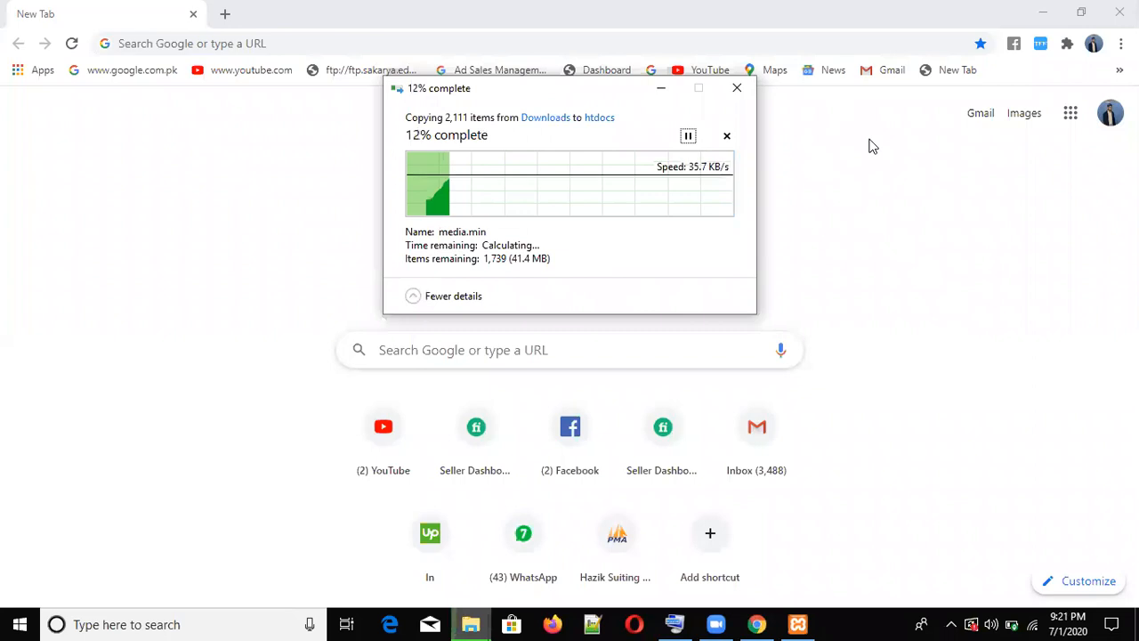
{"action": "left_click", "coordinate": [298, 44]}
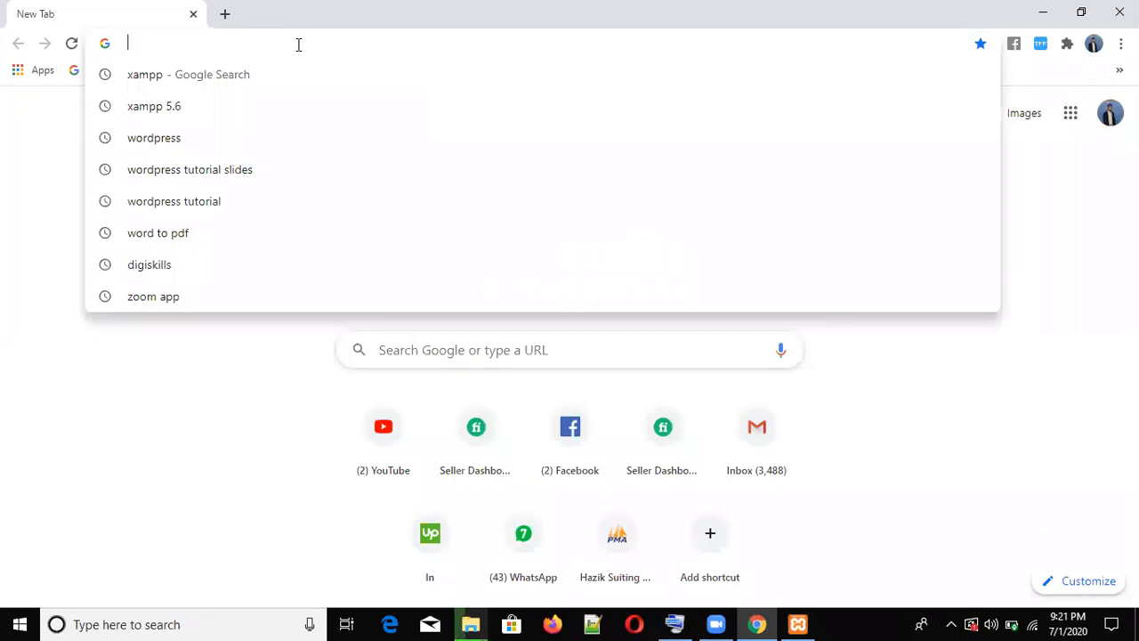
- Enter localhost/phpmyadmin in Chrome's address bar and load it
{"action": "type", "text": "loca"}
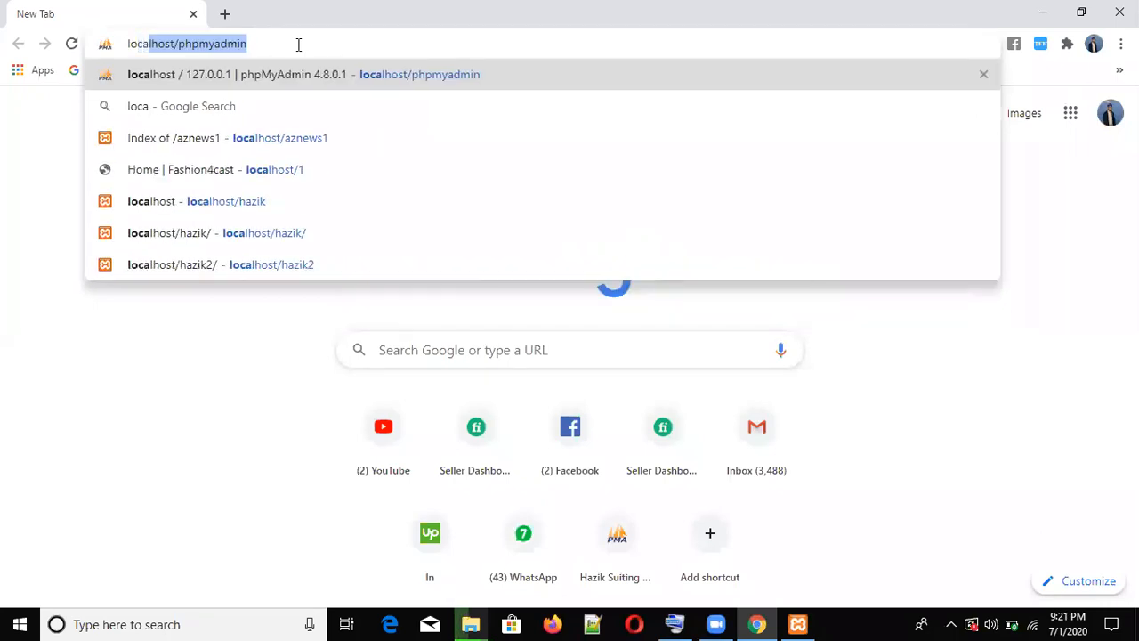
{"action": "type", "text": "lhost"}
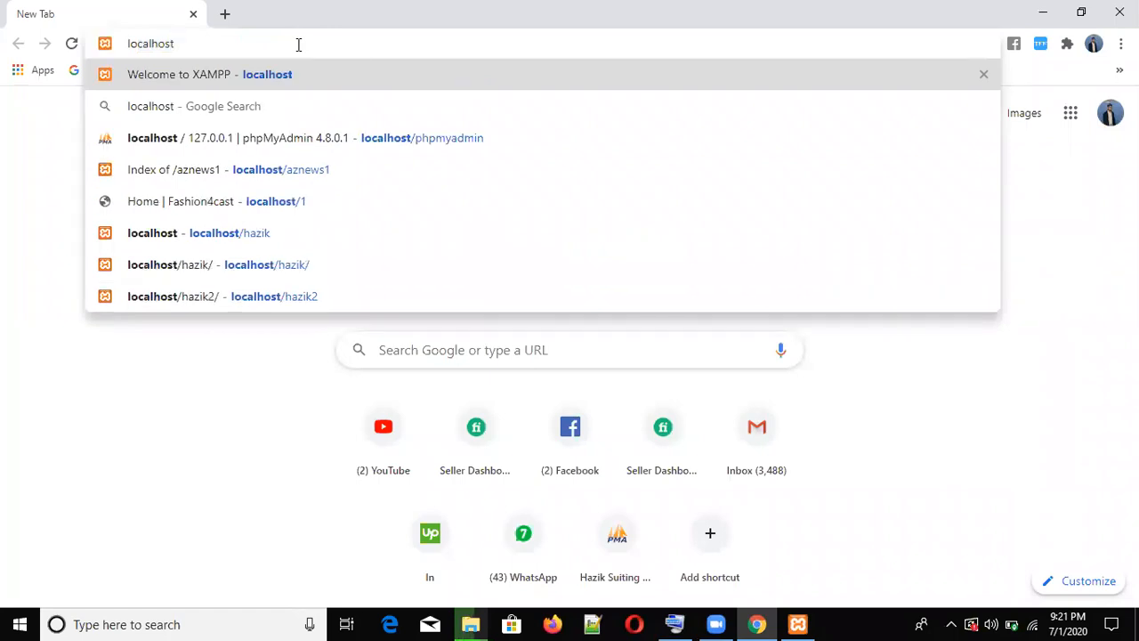
{"action": "type", "text": "/"}
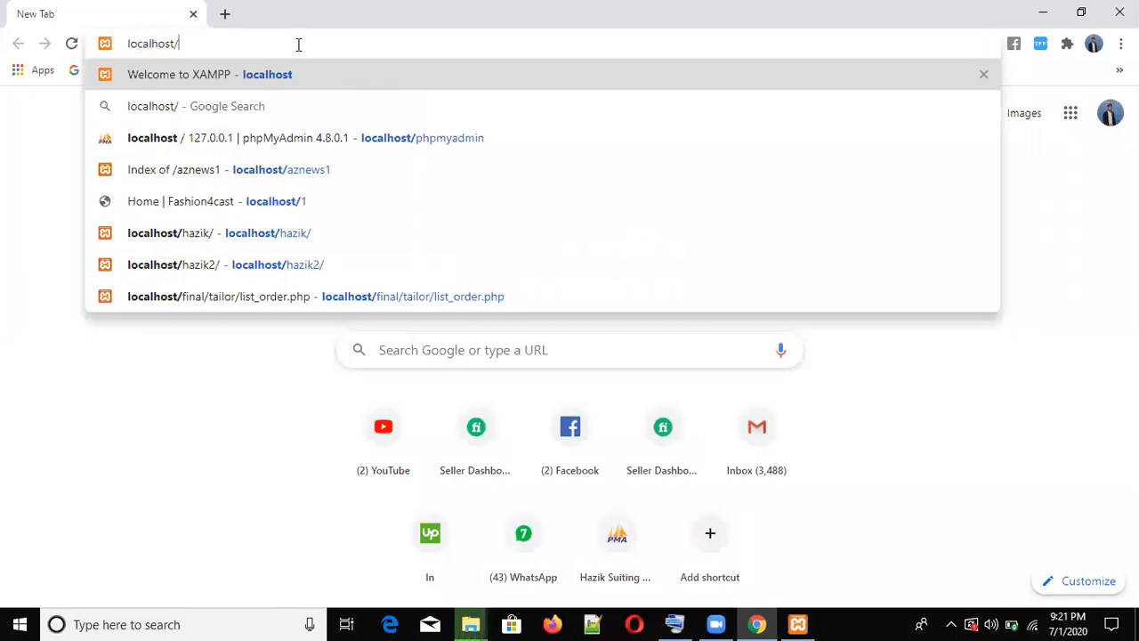
{"action": "type", "text": "php"}
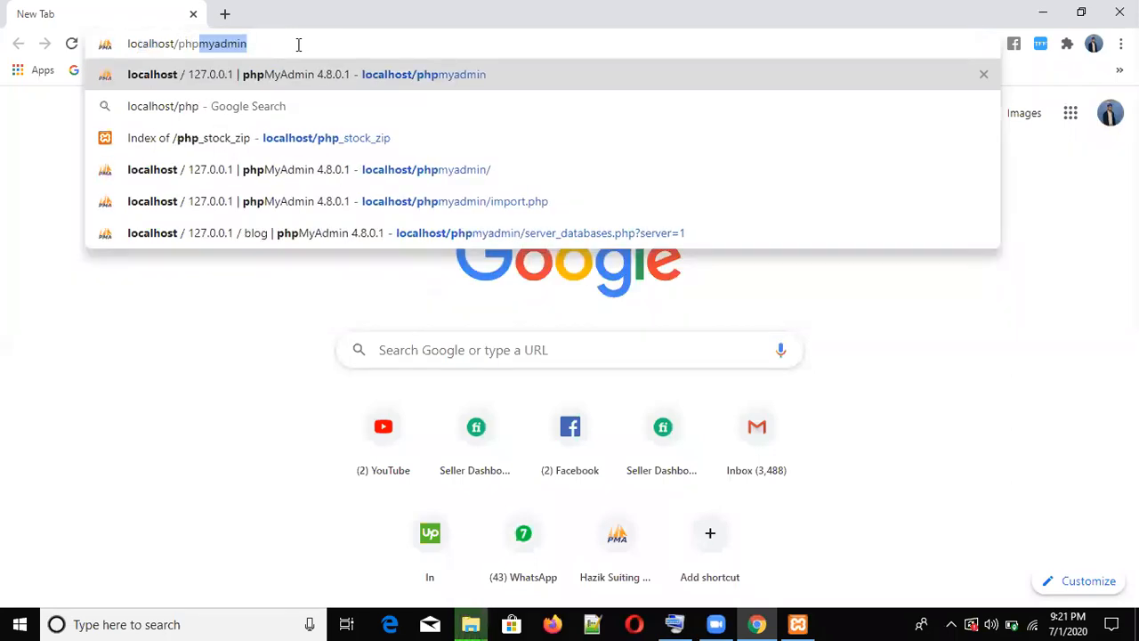
{"action": "type", "text": "myad"}
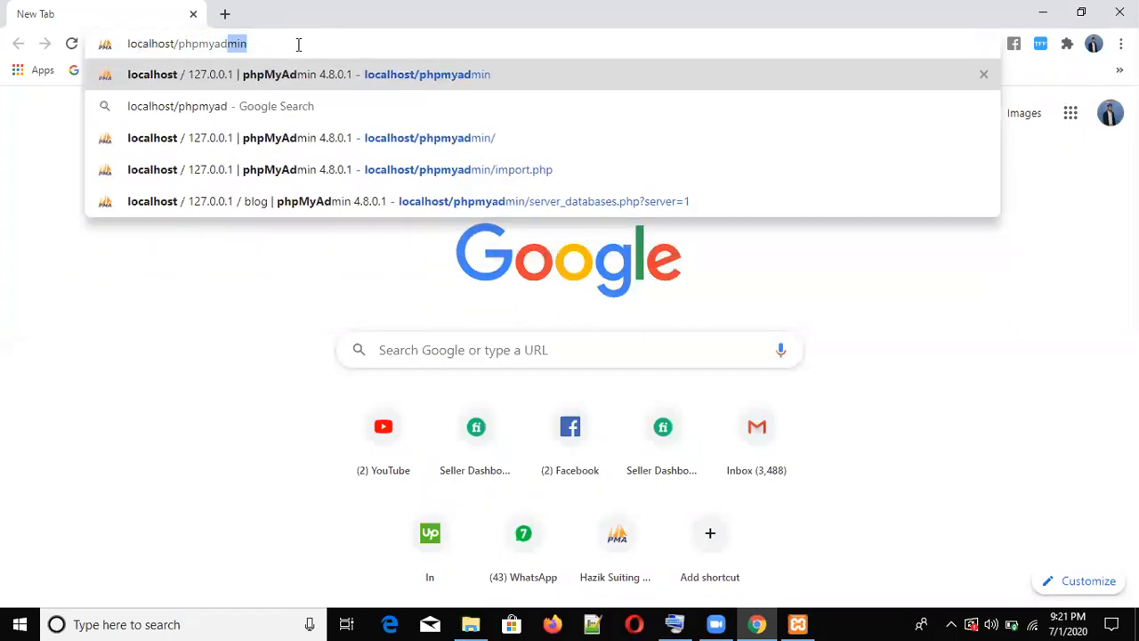
{"action": "type", "text": "min"}
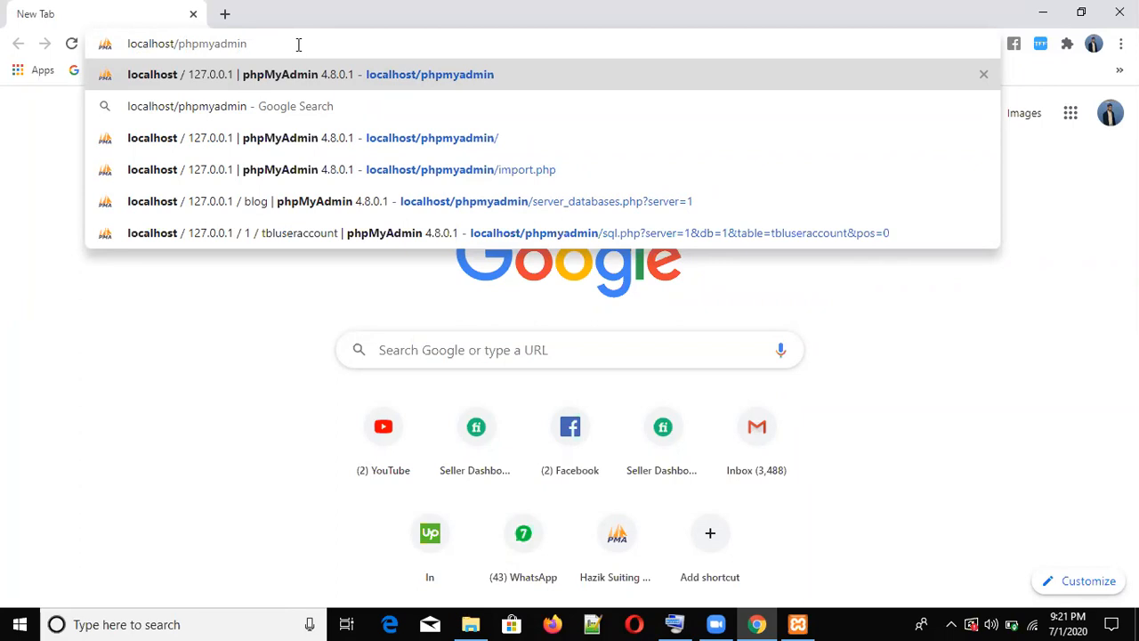
{"action": "key", "text": "Return"}
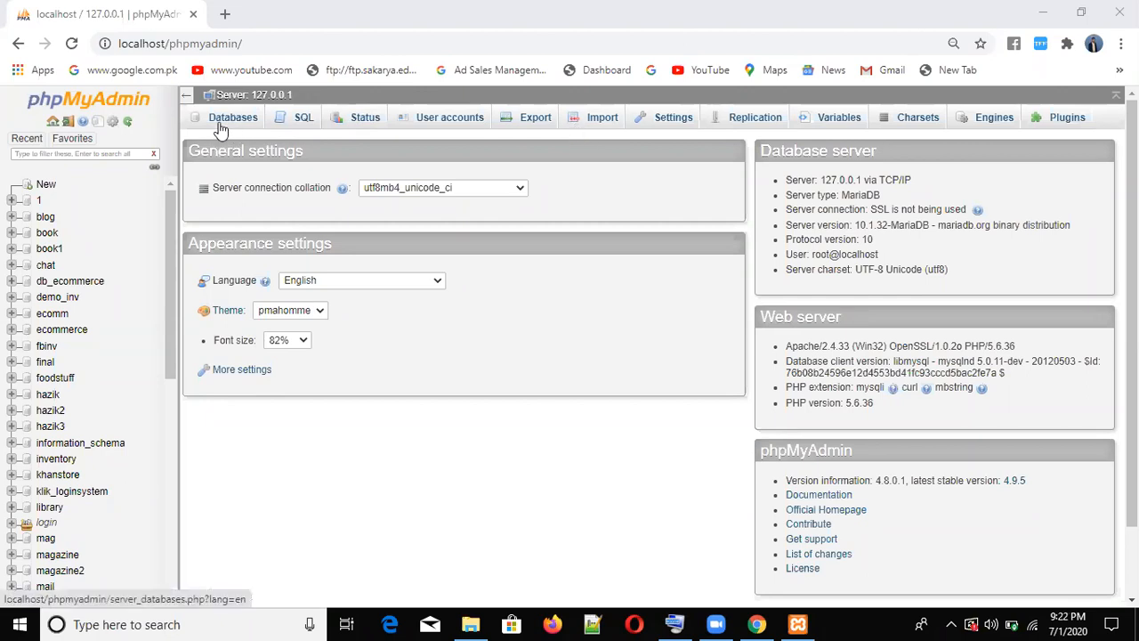
- Create a new phpMyAdmin database named 'class' with the default latin1_swedish_ci collation
{"action": "left_click", "coordinate": [45, 188]}
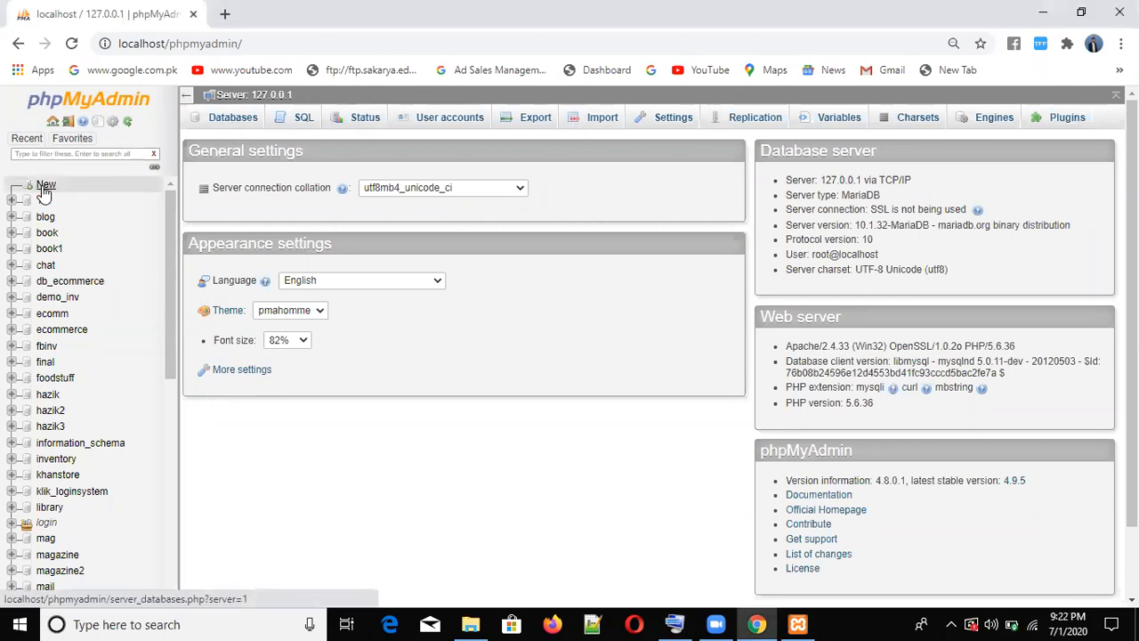
{"action": "left_click", "coordinate": [44, 189]}
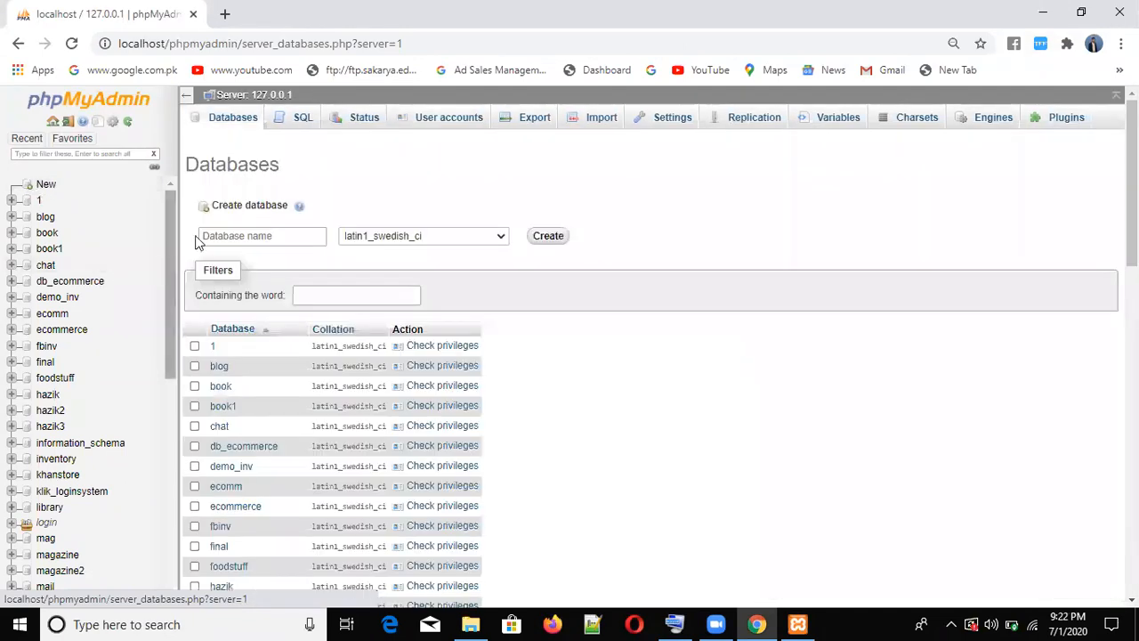
{"action": "left_click", "coordinate": [249, 235]}
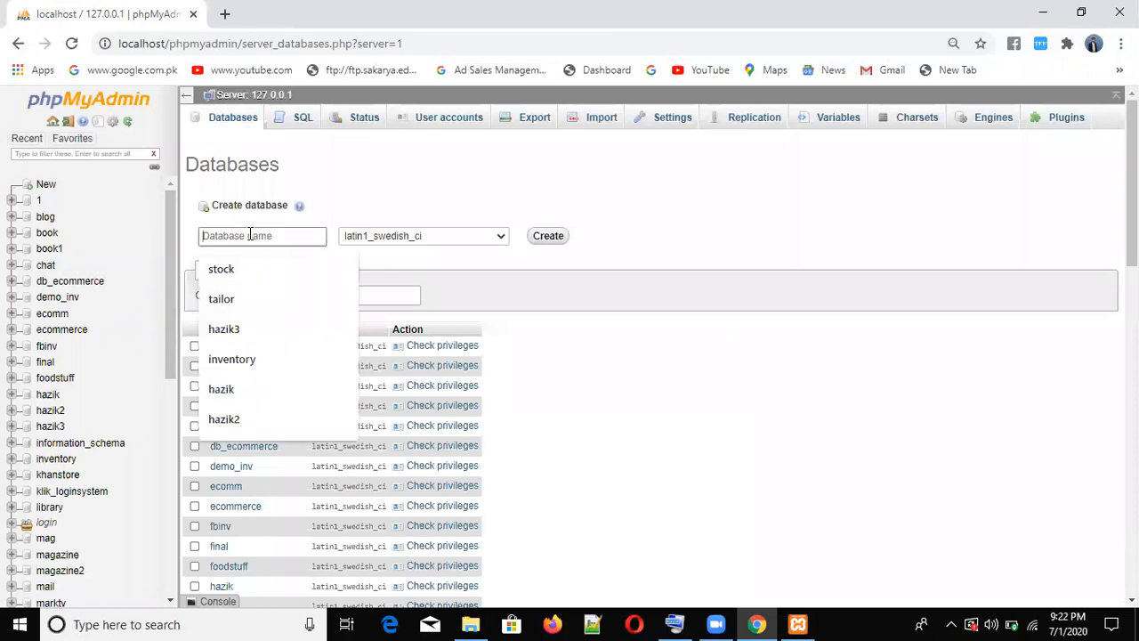
{"action": "type", "text": "class"}
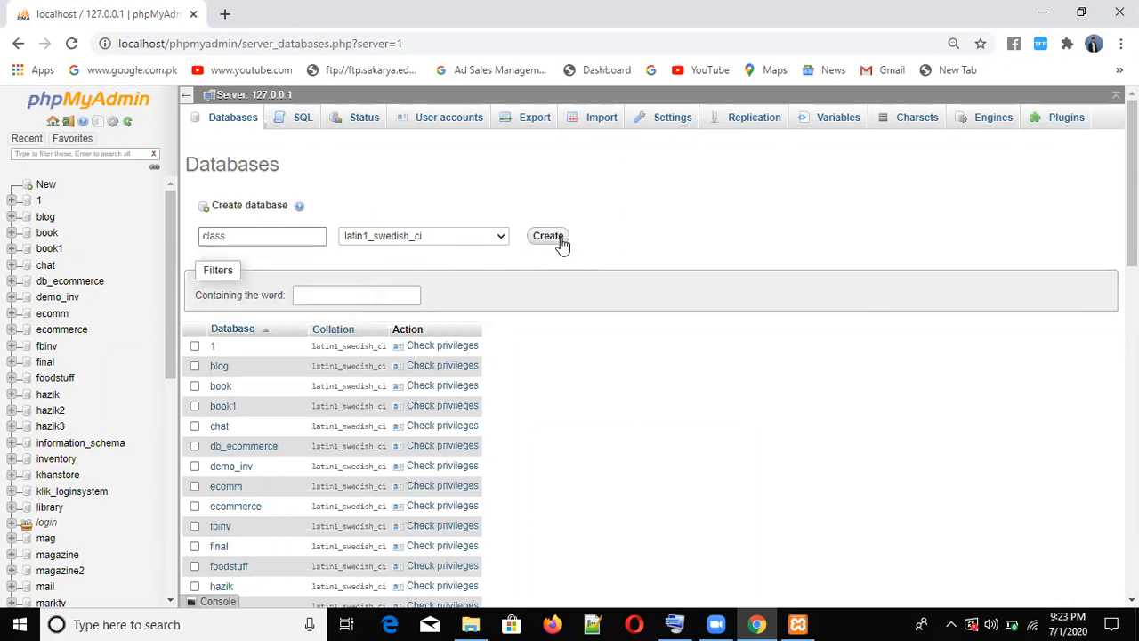
{"action": "left_click", "coordinate": [549, 235]}
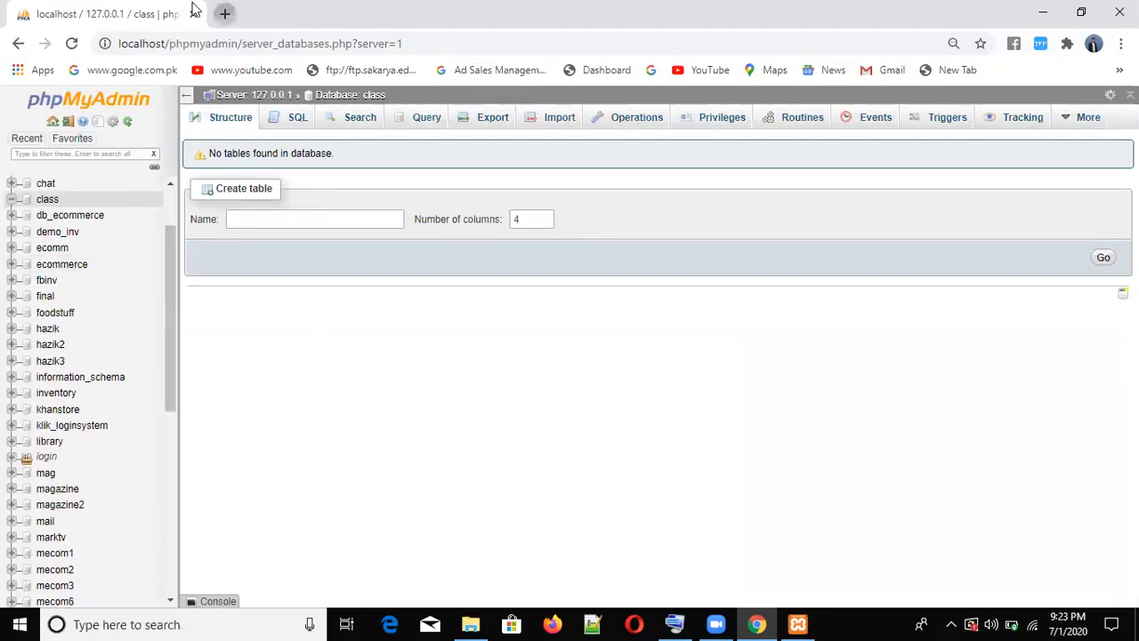
{"action": "key", "text": "ctrl+t"}
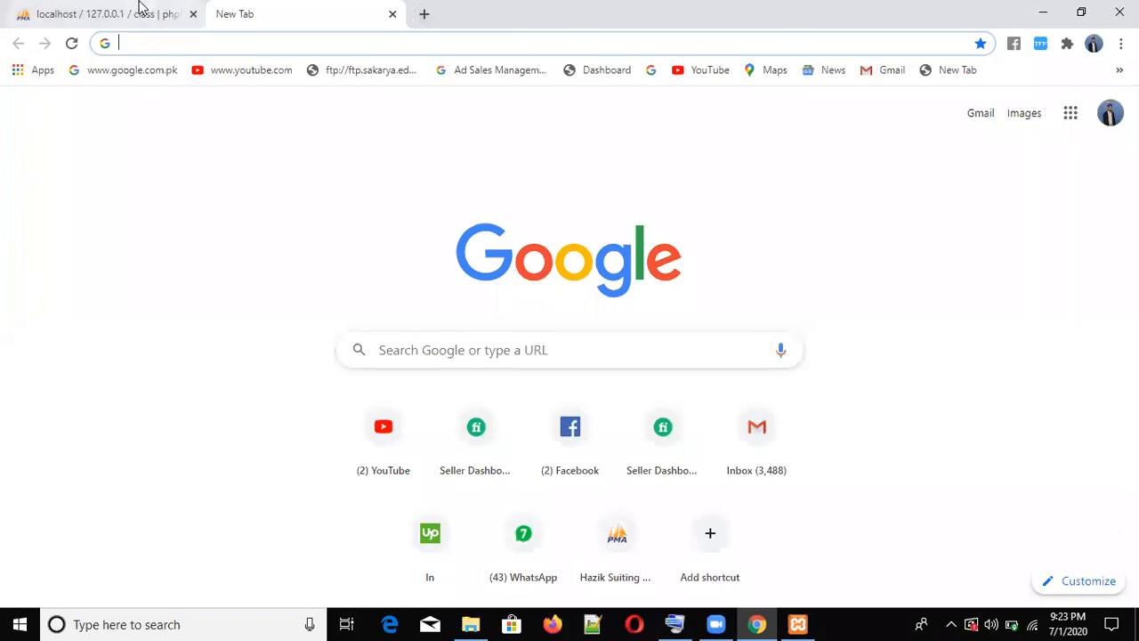
- Close Chrome, minimize File Explorer and XAMPP Control Panel, and relaunch Chrome from the desktop
{"action": "left_click", "coordinate": [138, 7]}
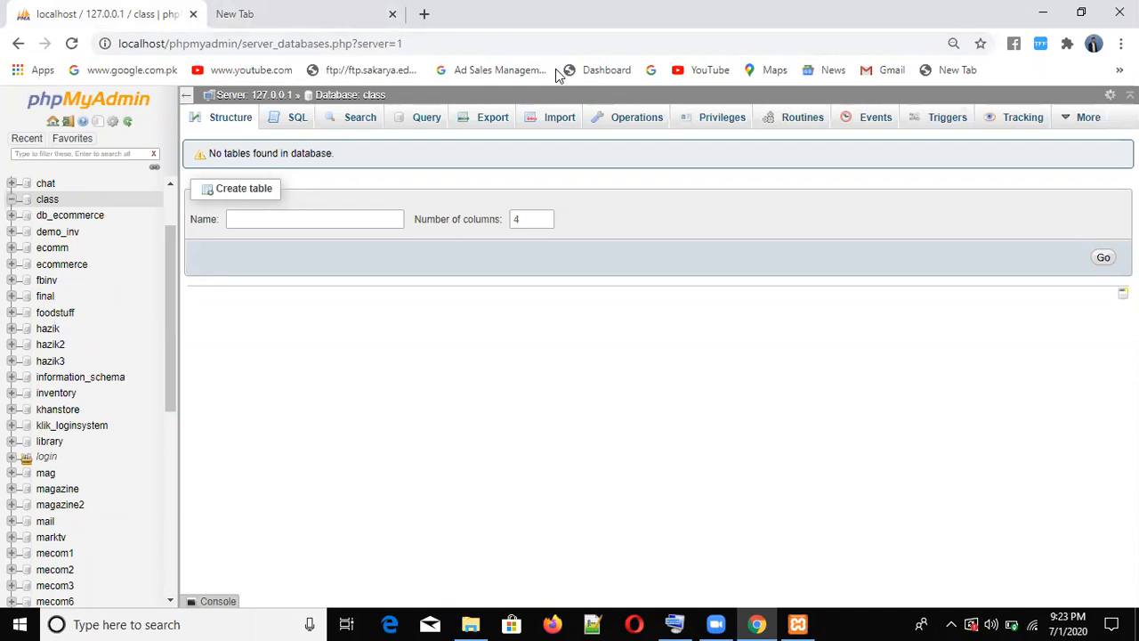
{"action": "left_click", "coordinate": [1119, 13]}
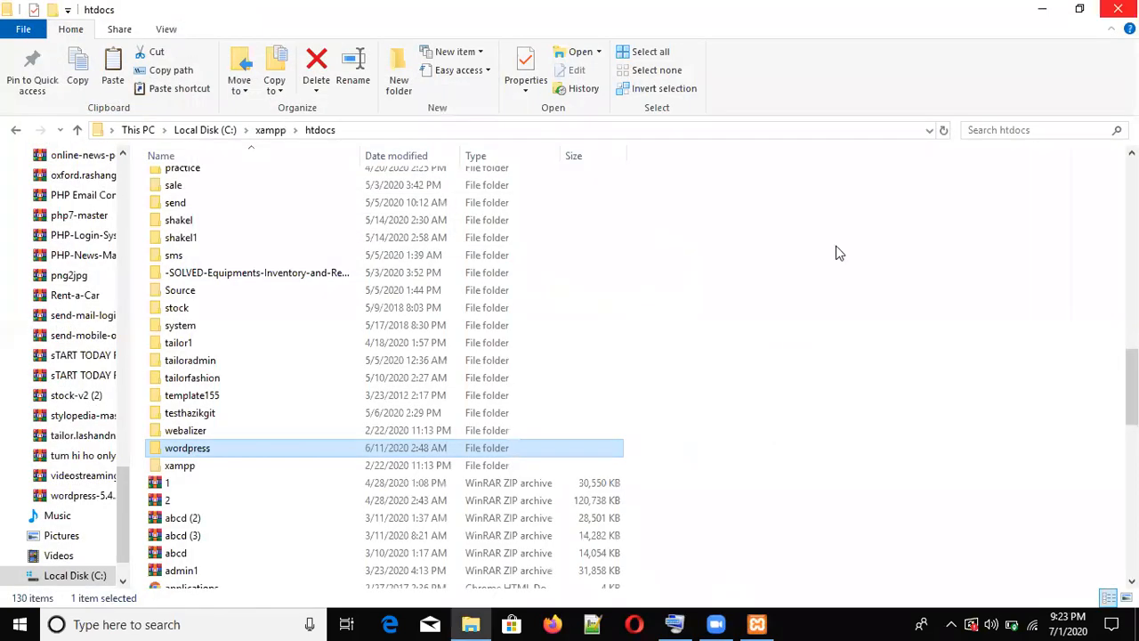
{"action": "left_click", "coordinate": [1042, 9]}
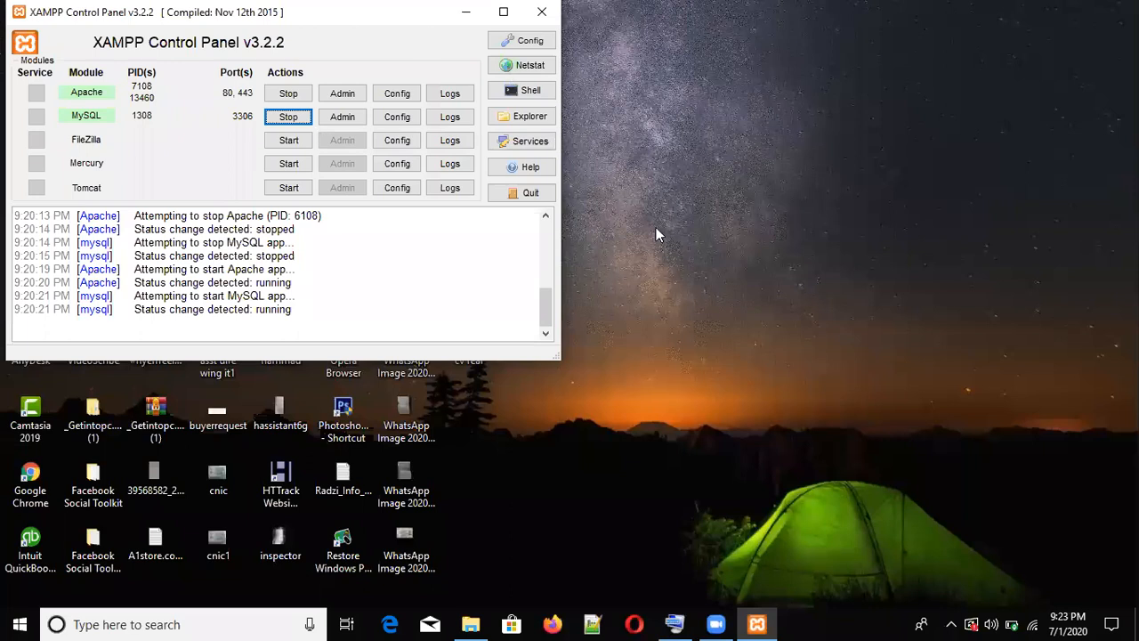
{"action": "left_click", "coordinate": [656, 228]}
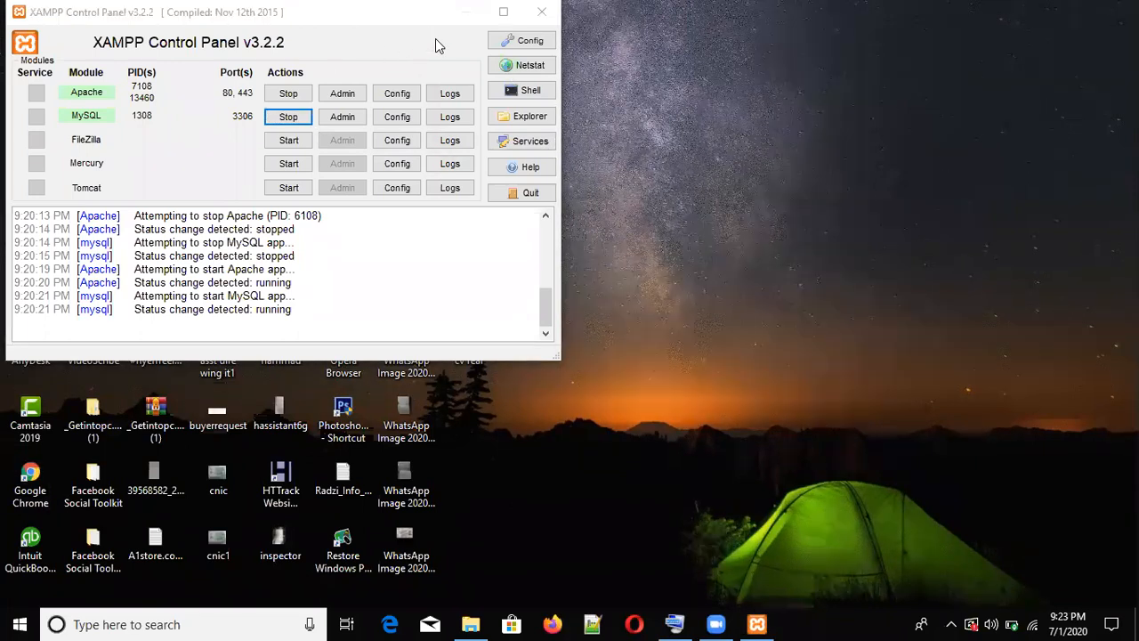
{"action": "left_click", "coordinate": [757, 623]}
{"action": "left_click", "coordinate": [757, 623]}
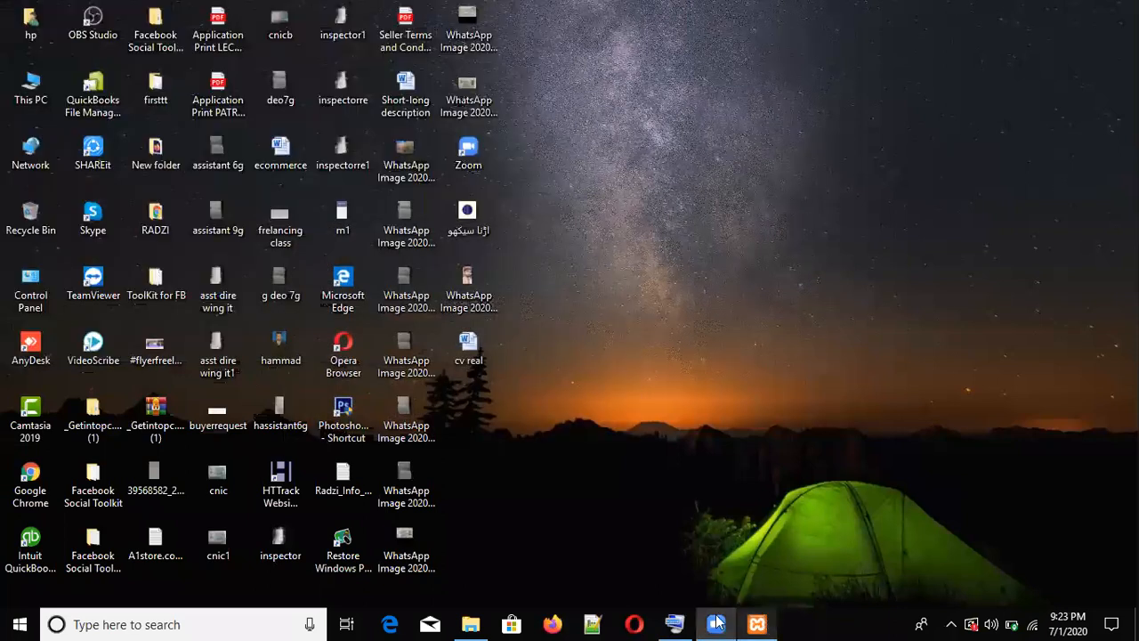
{"action": "double_click", "coordinate": [30, 480]}
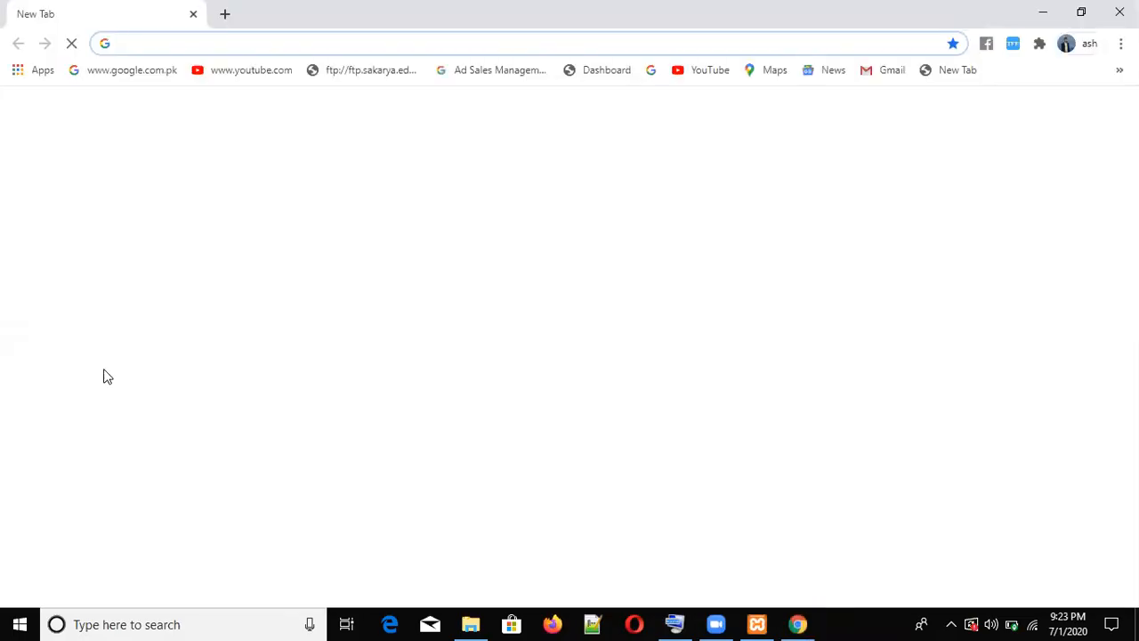
{"action": "left_click", "coordinate": [257, 45]}
- Load localhost/phpmyadmin in Chrome by accepting the address bar autocomplete
{"action": "type", "text": "lo"}
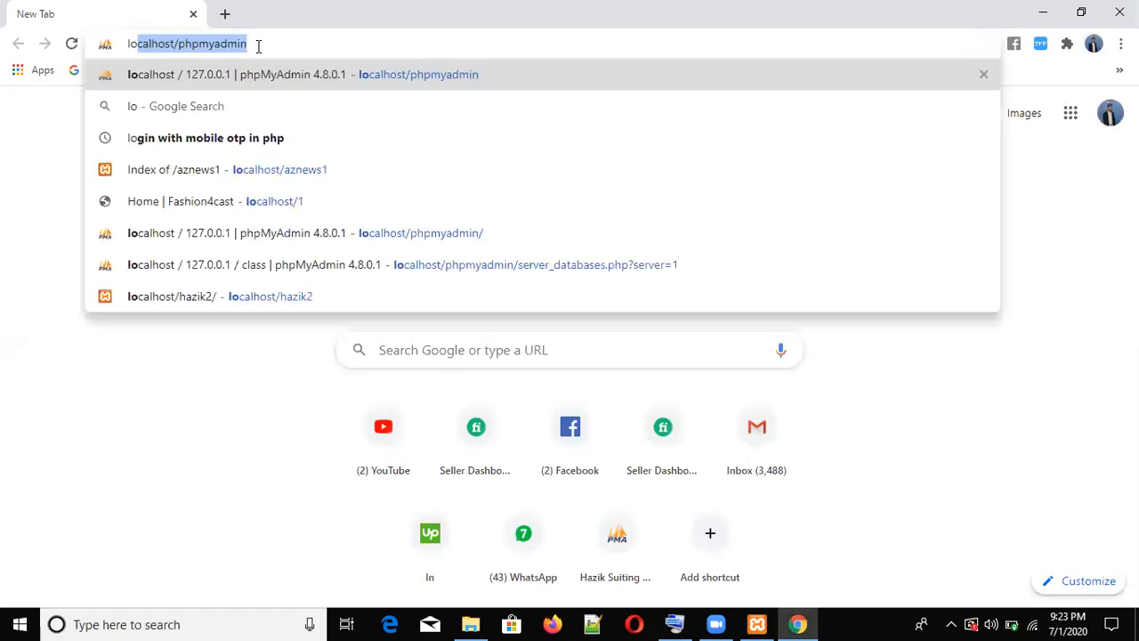
{"action": "type", "text": "ca"}
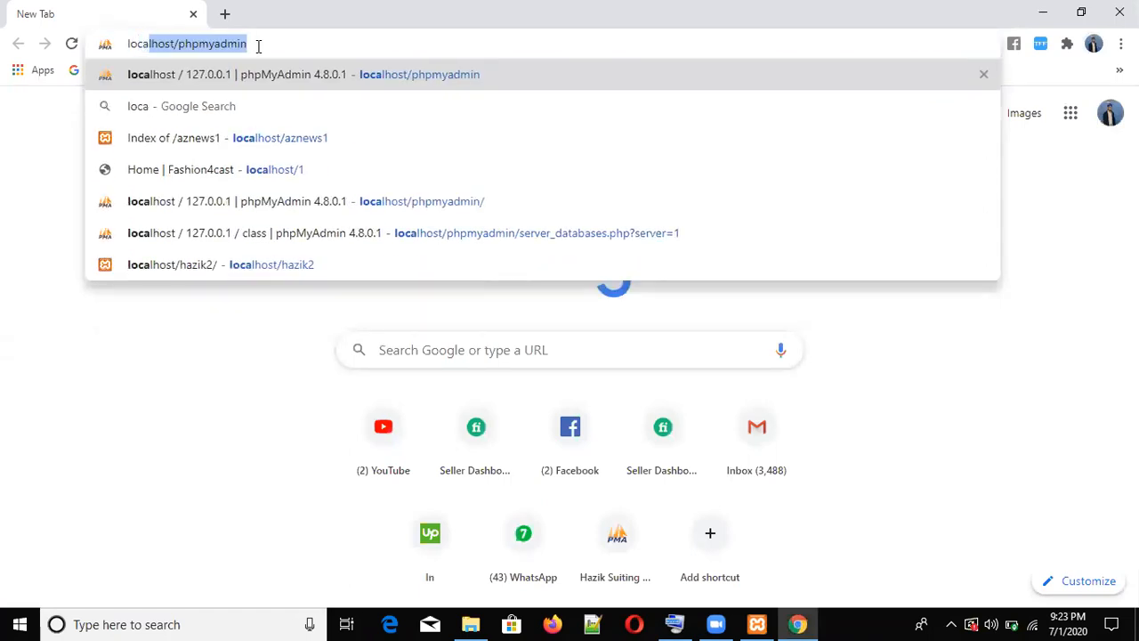
{"action": "key", "text": "Right"}
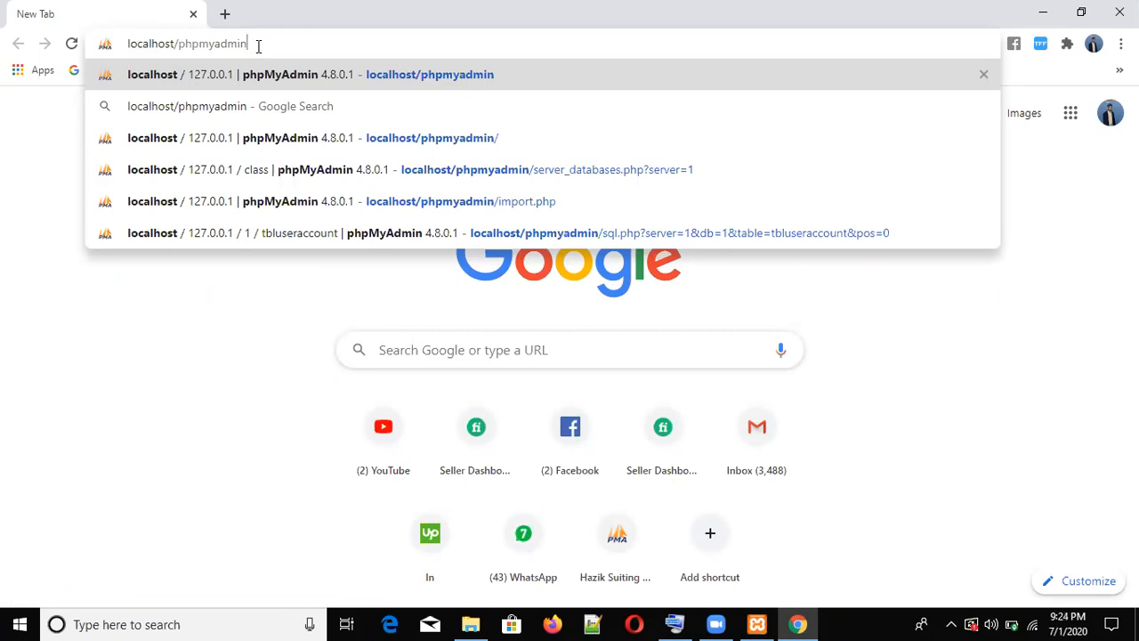
{"action": "key", "text": "Return"}
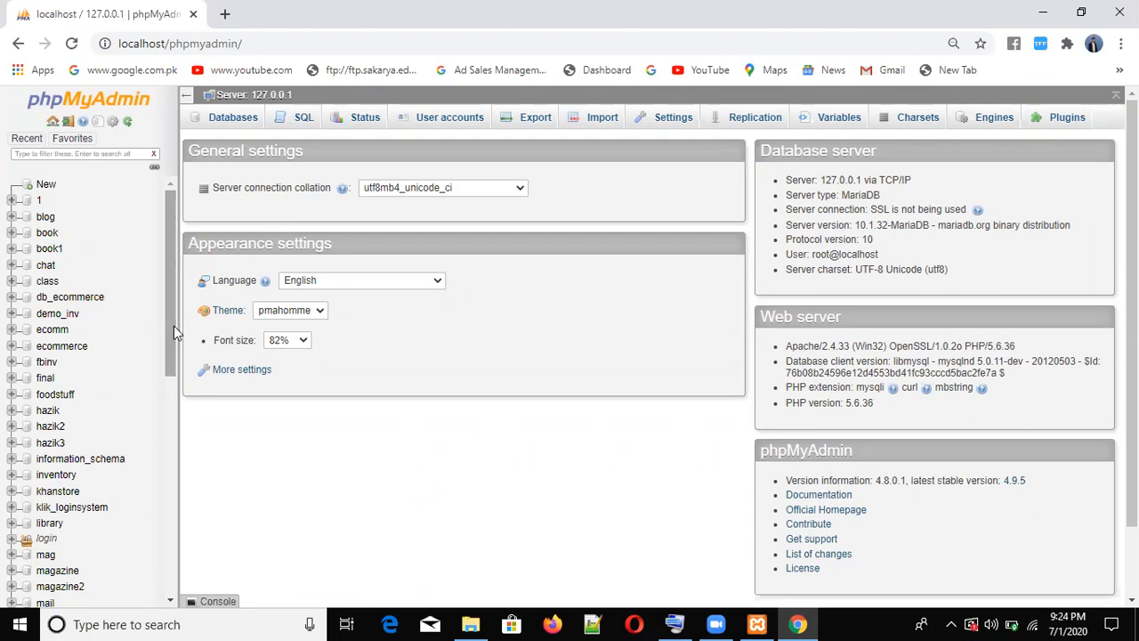
- Confirm the 'class' database in phpMyAdmin has no tables, then open a new tab
{"action": "left_click", "coordinate": [49, 190]}
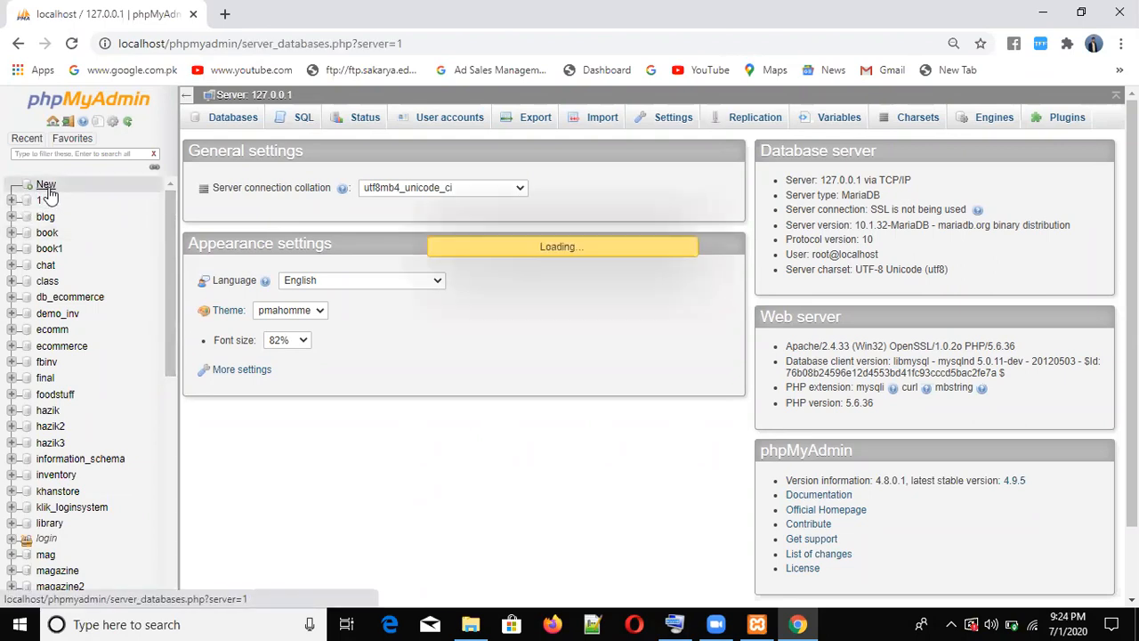
{"action": "left_click", "coordinate": [239, 235]}
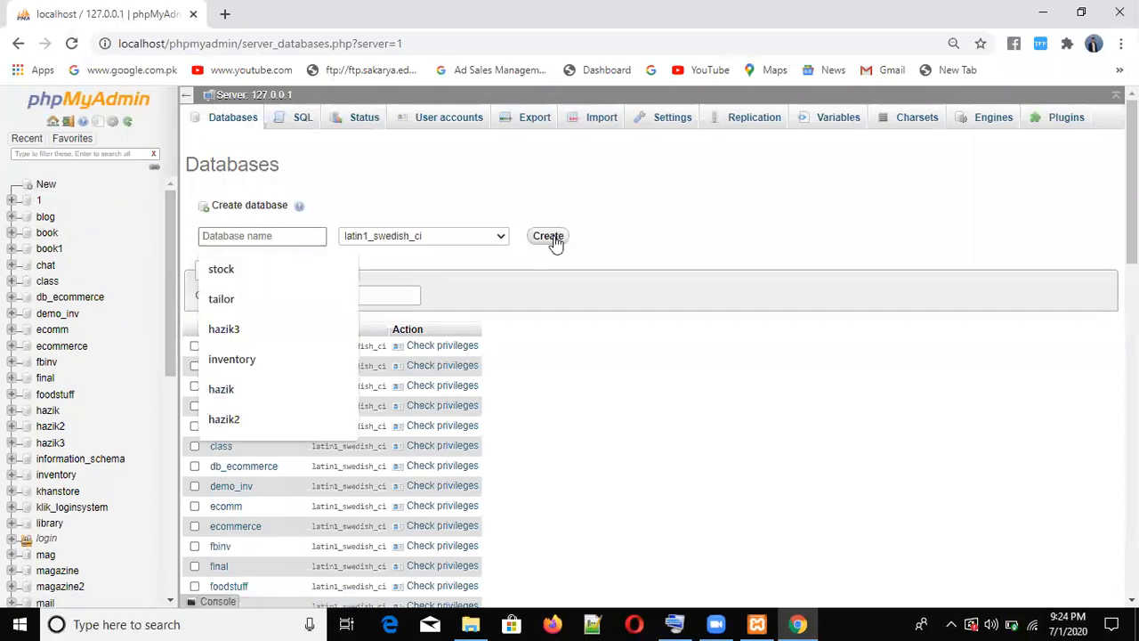
{"action": "left_click", "coordinate": [56, 286]}
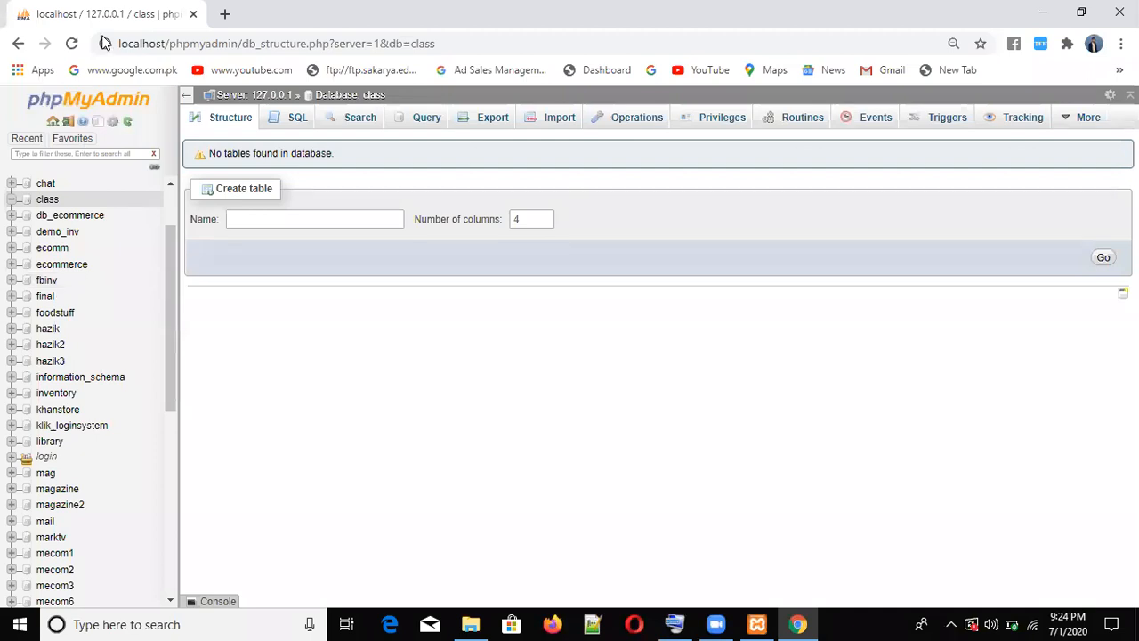
{"action": "key", "text": "ctrl+t"}
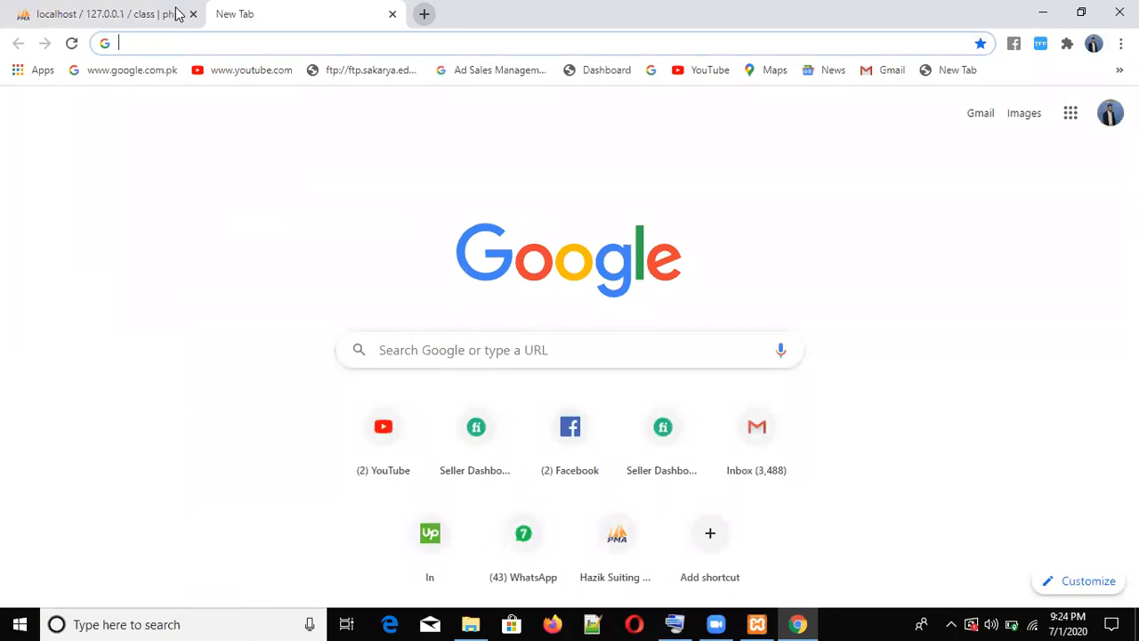
- Load localhost/wordpress in the new tab to reach the WordPress language setup page
{"action": "type", "text": "lo"}
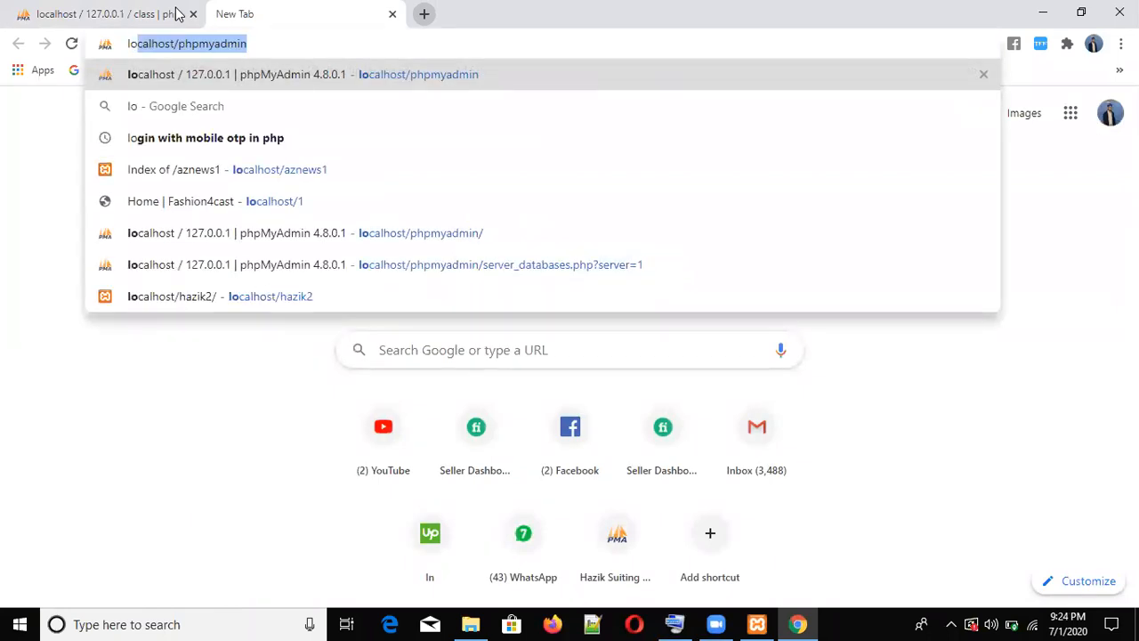
{"action": "key", "text": "Right"}
{"action": "key", "text": "BackSpace"}
{"action": "key", "text": "BackSpace"}
{"action": "key", "text": "BackSpace"}
{"action": "key", "text": "BackSpace"}
{"action": "key", "text": "BackSpace"}
{"action": "key", "text": "BackSpace"}
{"action": "key", "text": "BackSpace"}
{"action": "key", "text": "BackSpace"}
{"action": "key", "text": "BackSpace"}
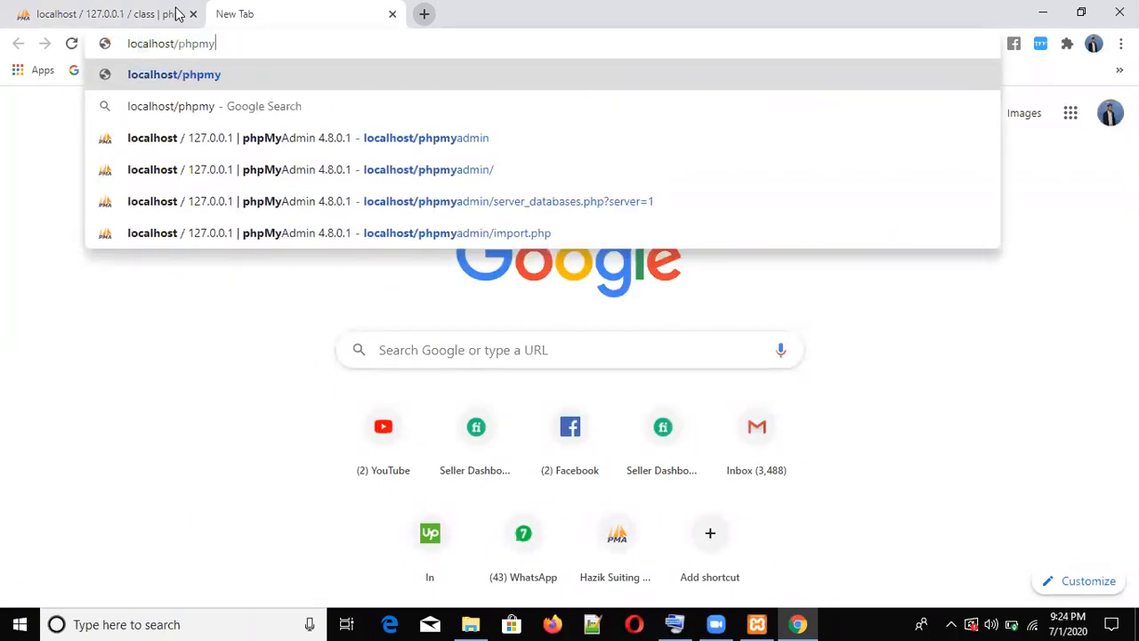
{"action": "key", "text": "BackSpace"}
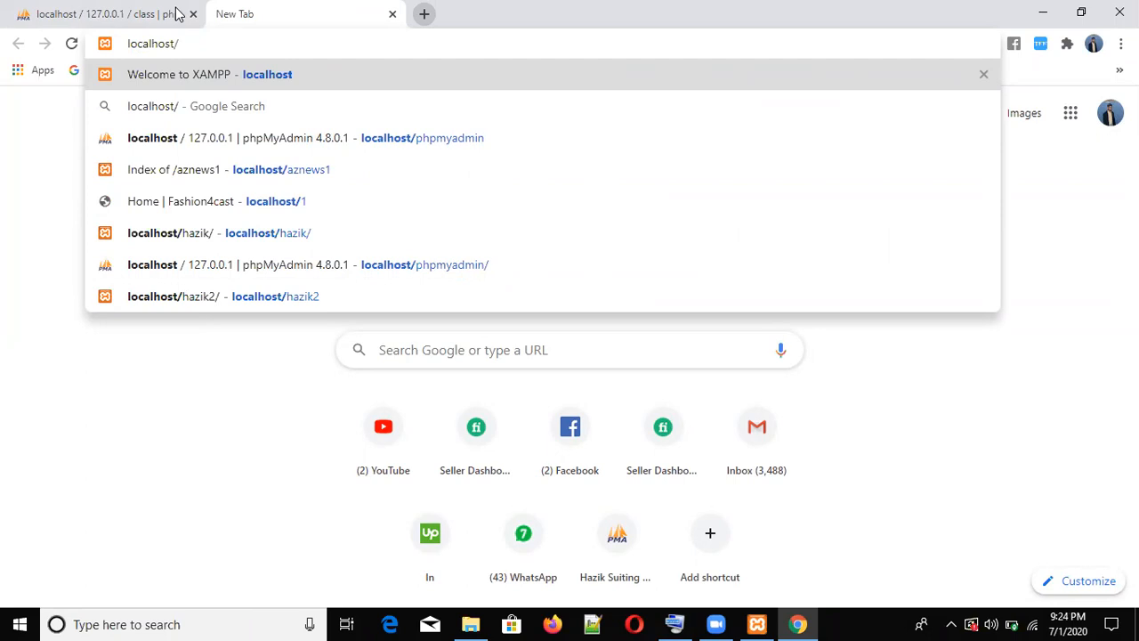
{"action": "type", "text": "wor"}
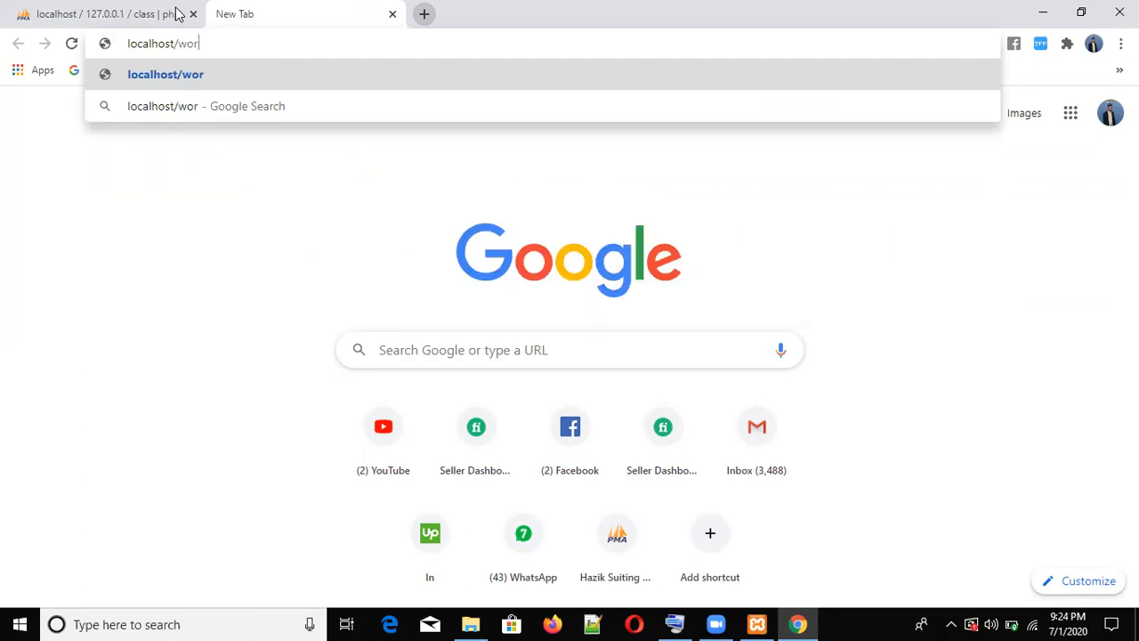
{"action": "type", "text": "dpress"}
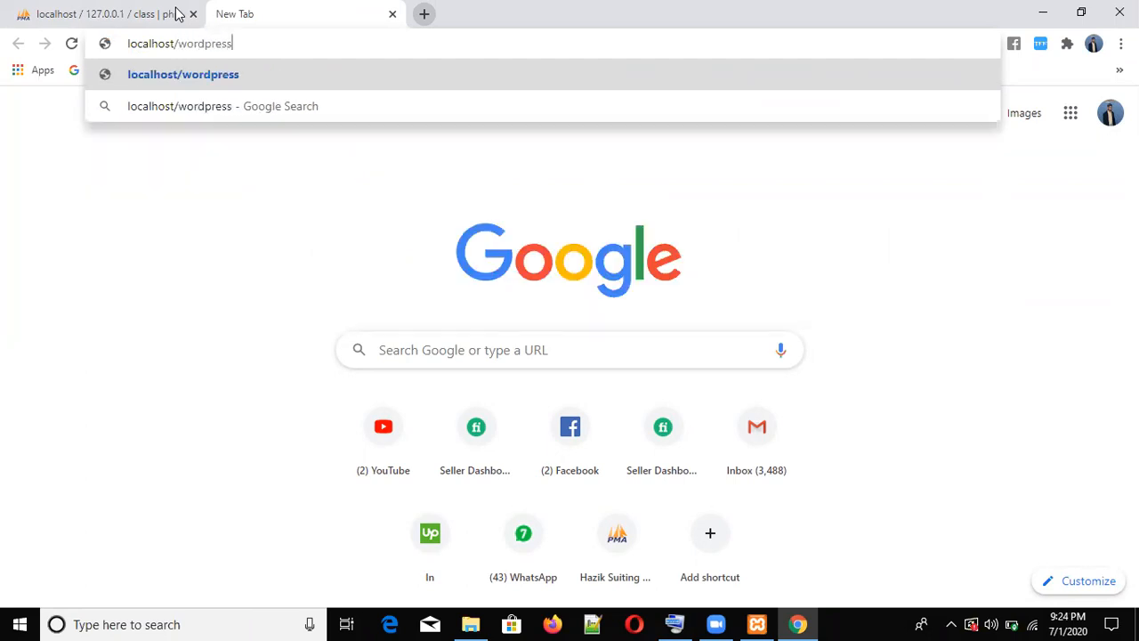
{"action": "key", "text": "Return"}
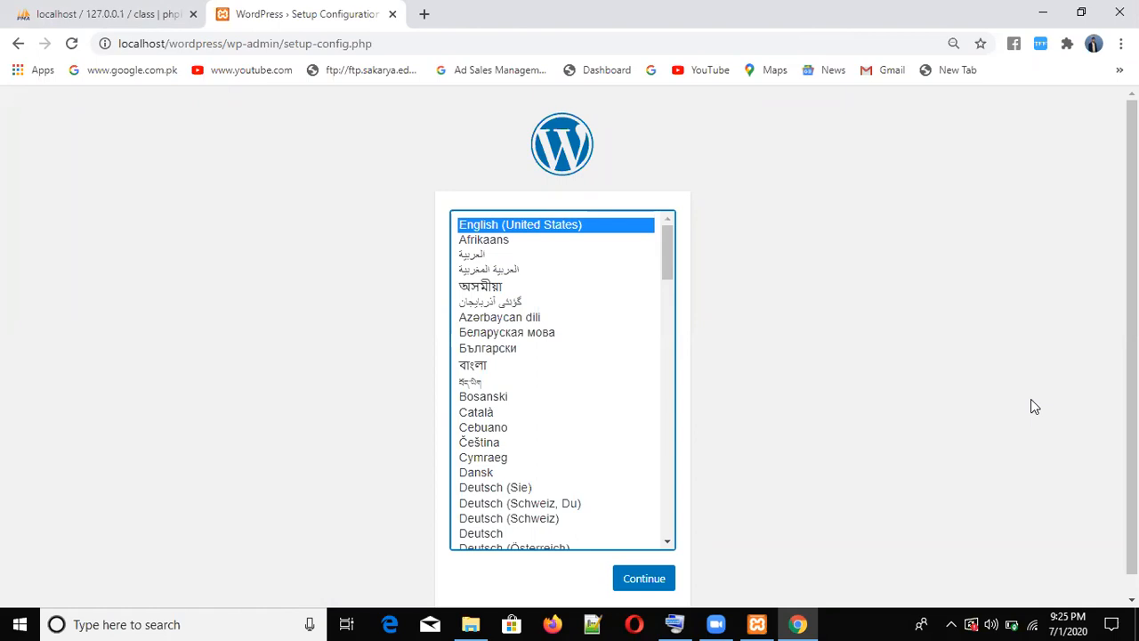
{"action": "left_click", "coordinate": [756, 623]}
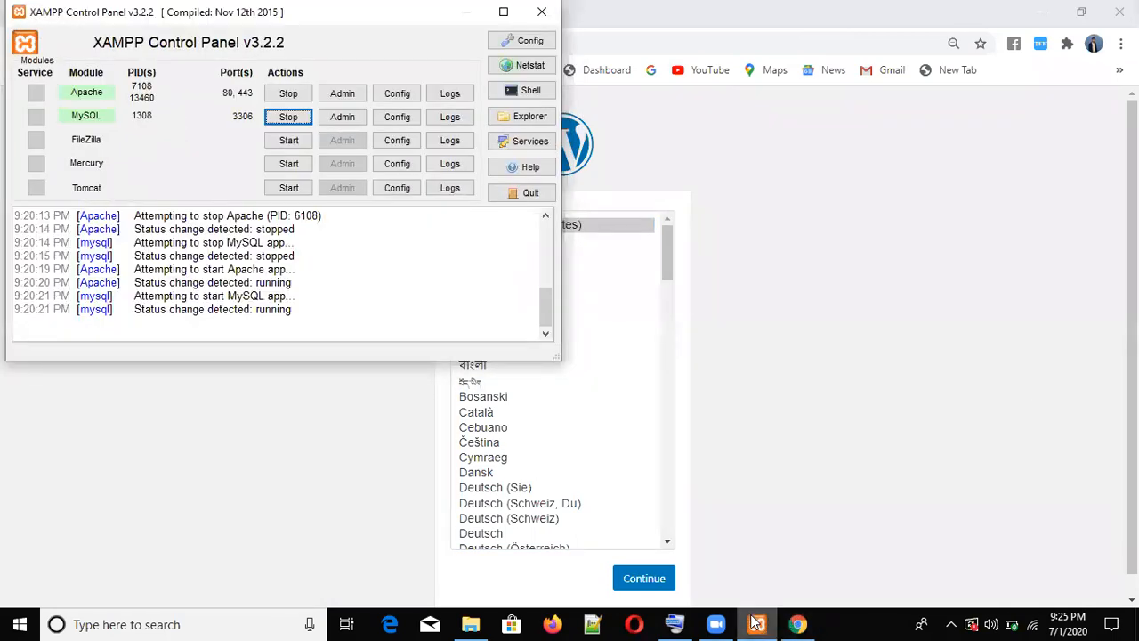
{"action": "mouse_move", "coordinate": [755, 623]}
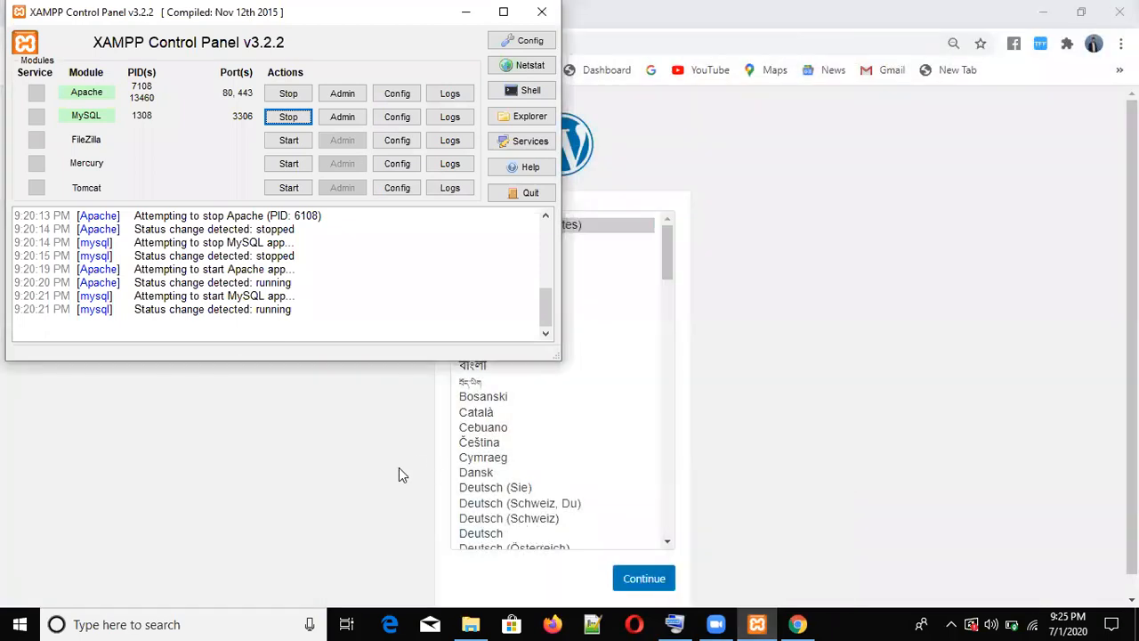
{"action": "left_click", "coordinate": [338, 468]}
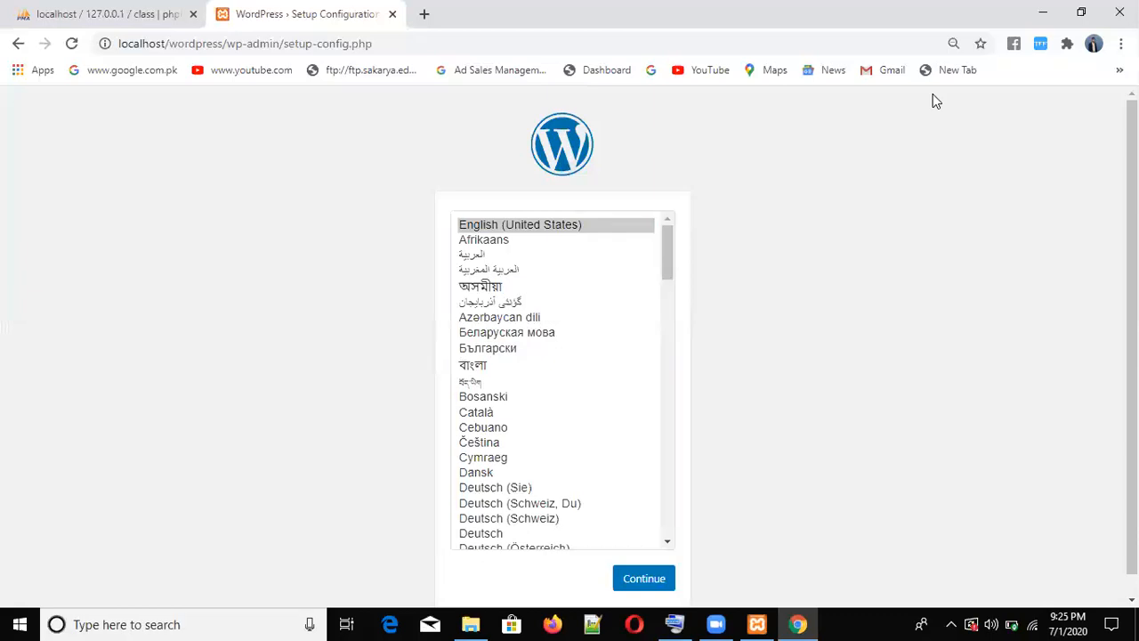
{"action": "left_click", "coordinate": [625, 160]}
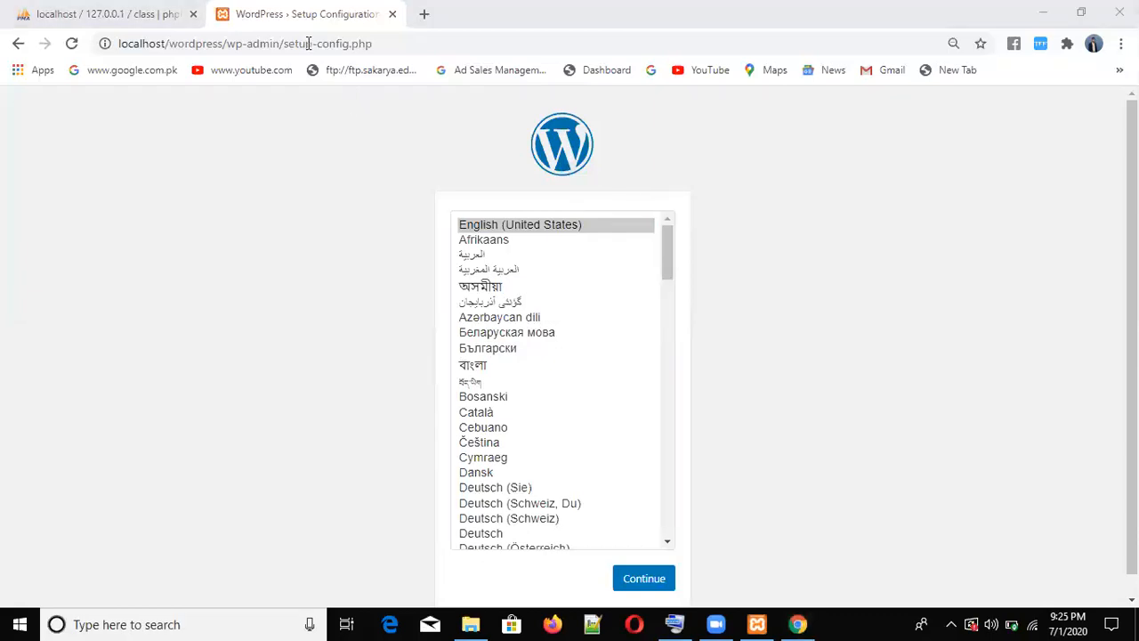
{"action": "left_click", "coordinate": [153, 25]}
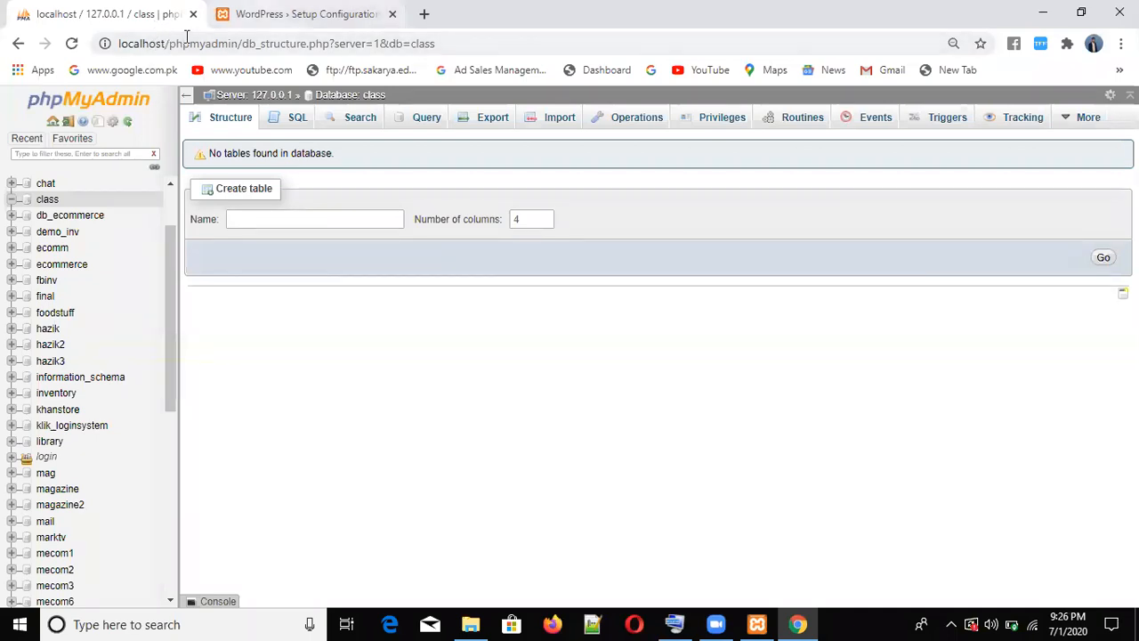
{"action": "key", "text": "ctrl+Tab"}
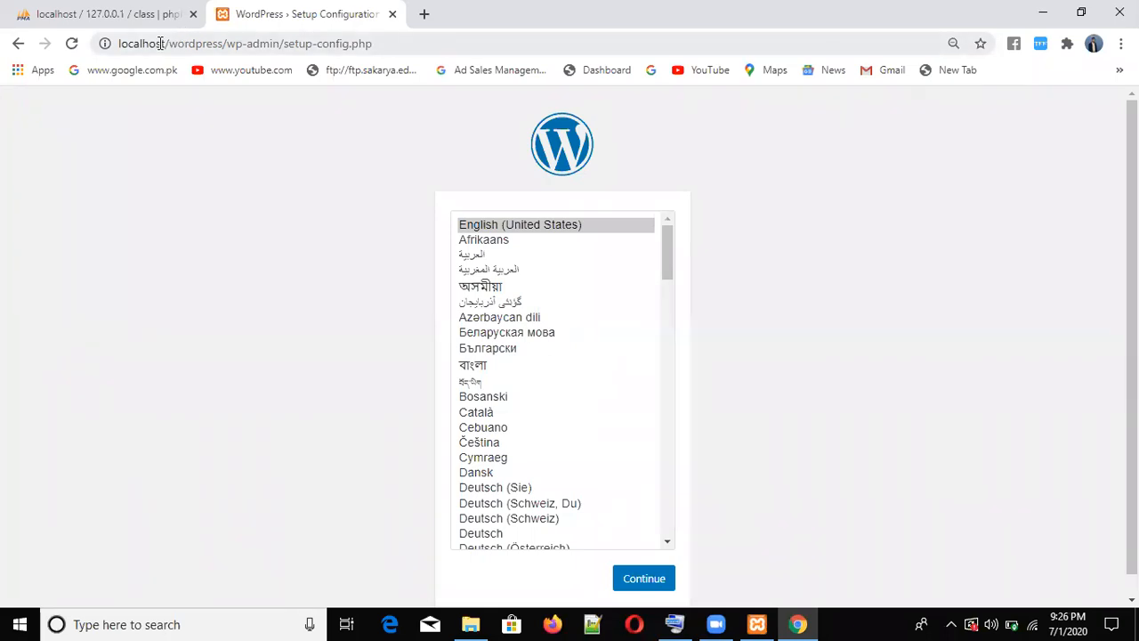
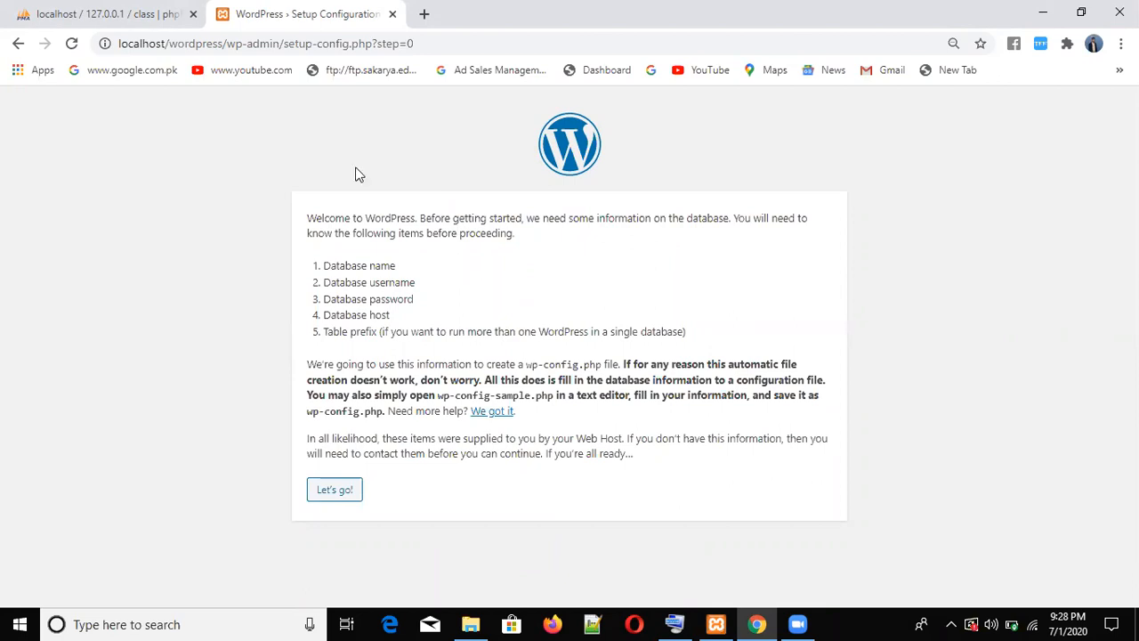
- Confirm the 'class' database is still empty, then start the WordPress database connection step
{"action": "left_click", "coordinate": [132, 13]}
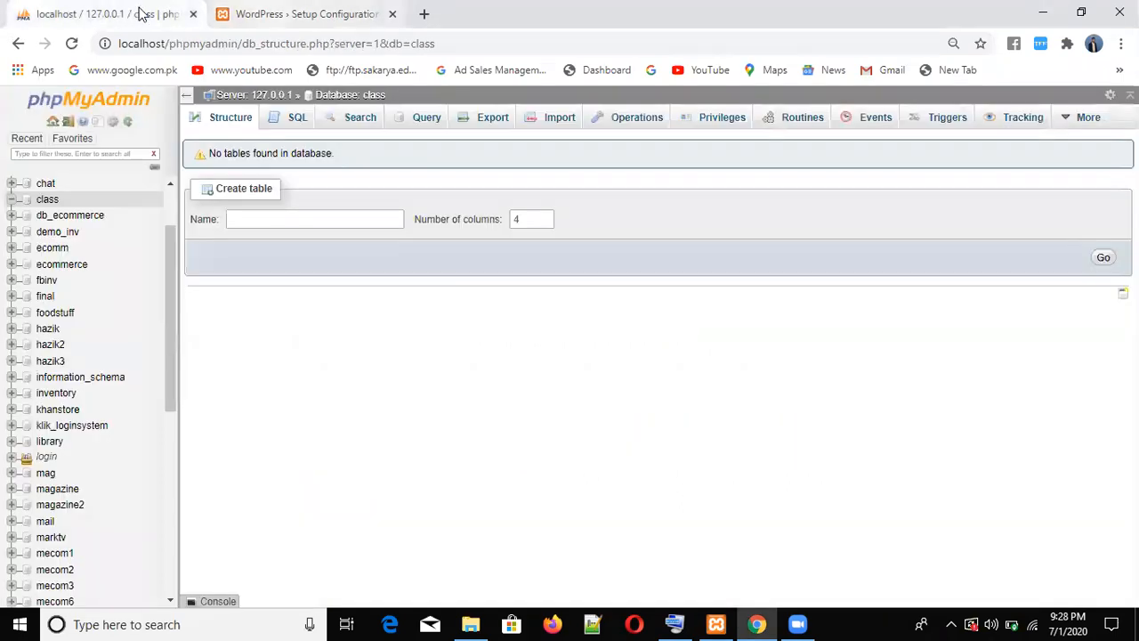
{"action": "key", "text": "ctrl+Tab"}
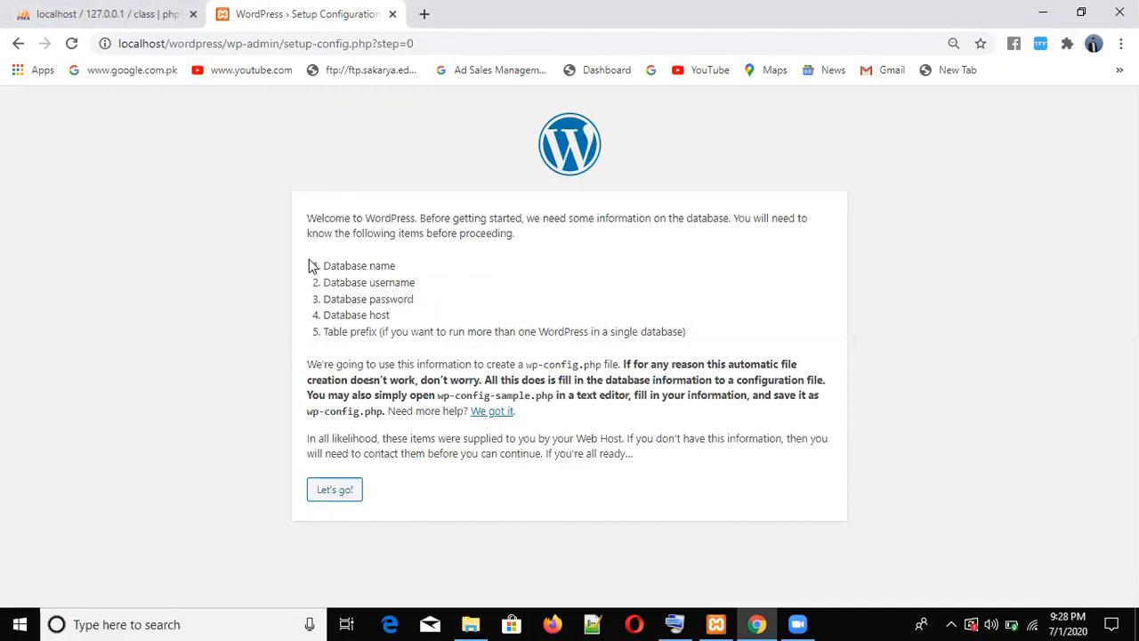
{"action": "left_click", "coordinate": [327, 495]}
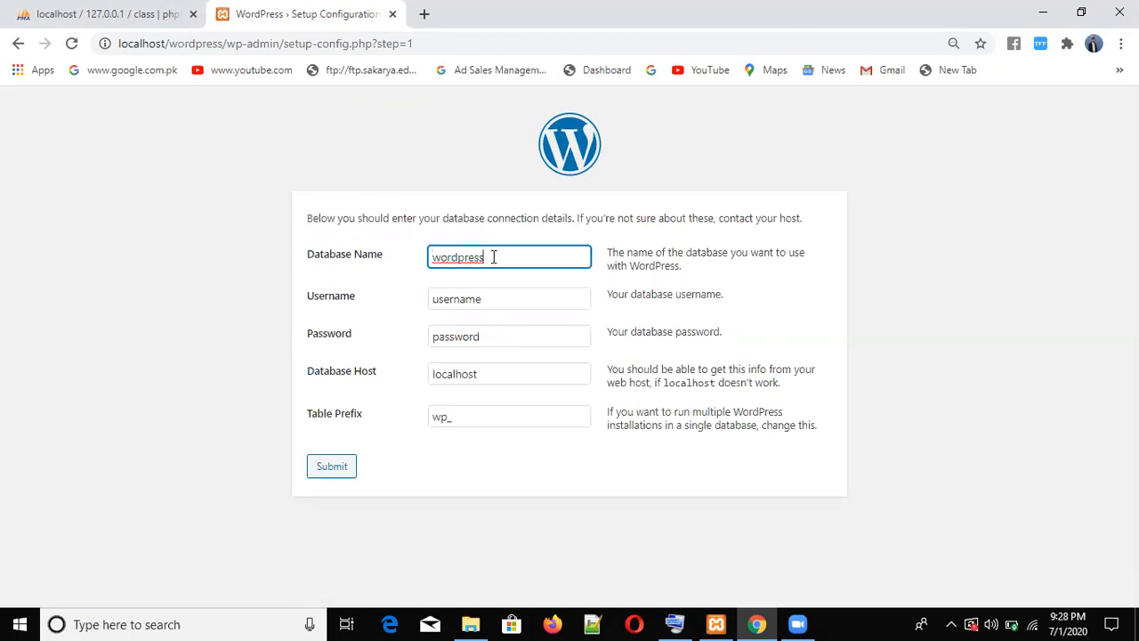
- Enter database name 'class', username 'root' and a blank password, then submit the connection form
{"action": "key", "text": "BackSpace"}
{"action": "key", "text": "BackSpace"}
{"action": "key", "text": "BackSpace"}
{"action": "key", "text": "BackSpace"}
{"action": "key", "text": "BackSpace"}
{"action": "key", "text": "BackSpace"}
{"action": "key", "text": "BackSpace"}
{"action": "key", "text": "BackSpace"}
{"action": "key", "text": "BackSpace"}
{"action": "type", "text": "class"}
{"action": "left_click", "coordinate": [503, 304]}
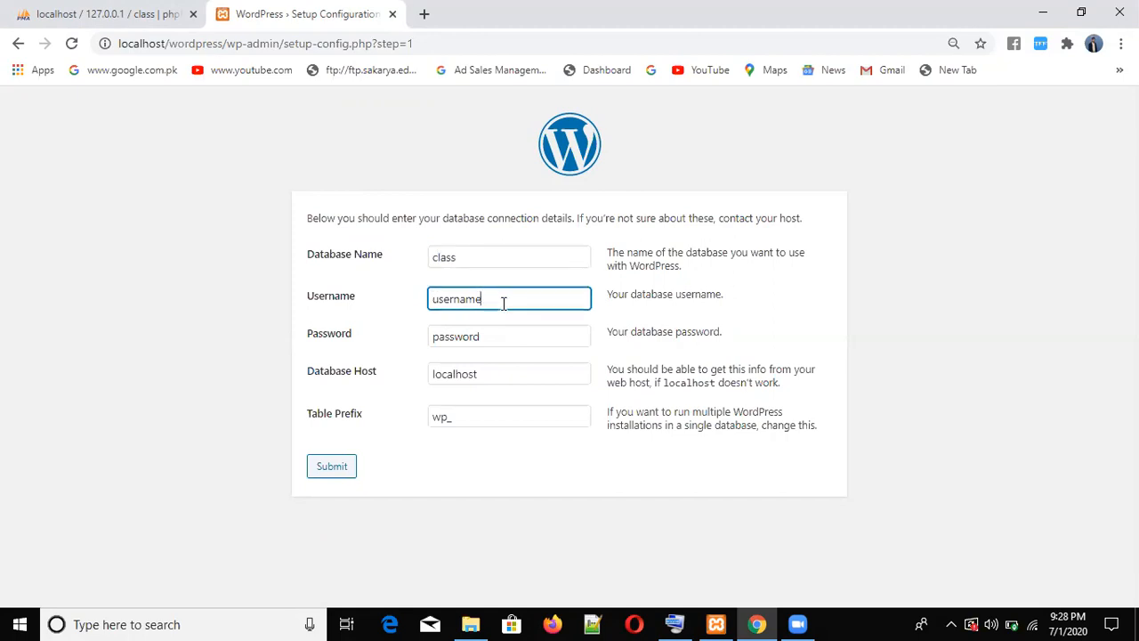
{"action": "key", "text": "BackSpace"}
{"action": "key", "text": "BackSpace"}
{"action": "key", "text": "BackSpace"}
{"action": "key", "text": "BackSpace"}
{"action": "key", "text": "BackSpace"}
{"action": "key", "text": "BackSpace"}
{"action": "key", "text": "BackSpace"}
{"action": "key", "text": "BackSpace"}
{"action": "type", "text": "root"}
{"action": "left_click", "coordinate": [488, 337]}
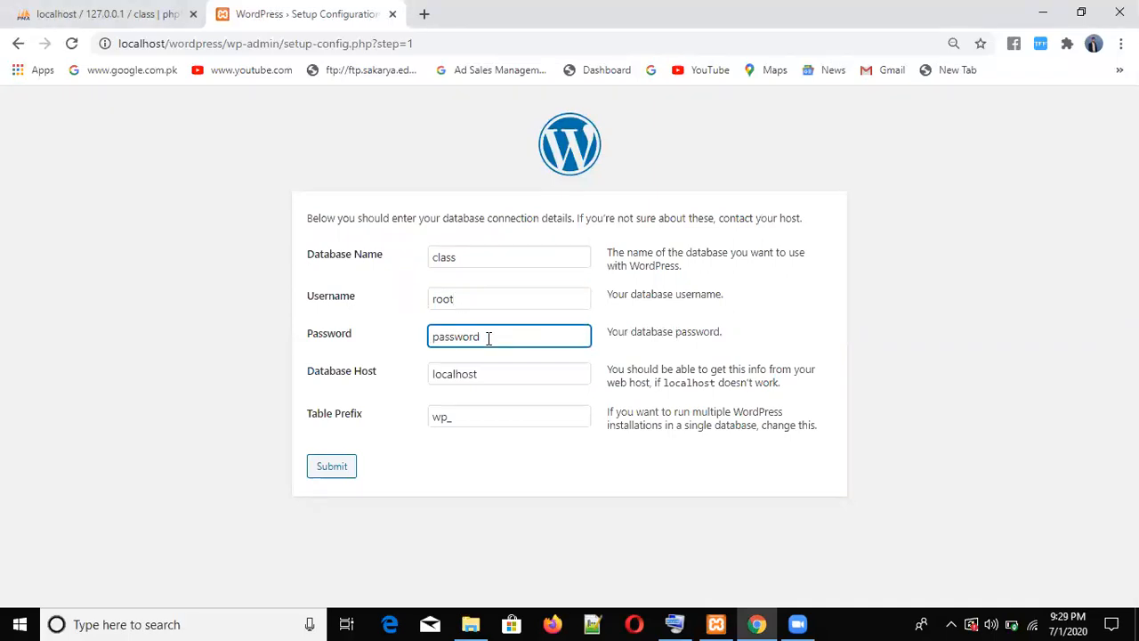
{"action": "key", "text": "BackSpace"}
{"action": "key", "text": "BackSpace"}
{"action": "key", "text": "BackSpace"}
{"action": "key", "text": "BackSpace"}
{"action": "key", "text": "BackSpace"}
{"action": "key", "text": "BackSpace"}
{"action": "key", "text": "BackSpace"}
{"action": "key", "text": "BackSpace"}
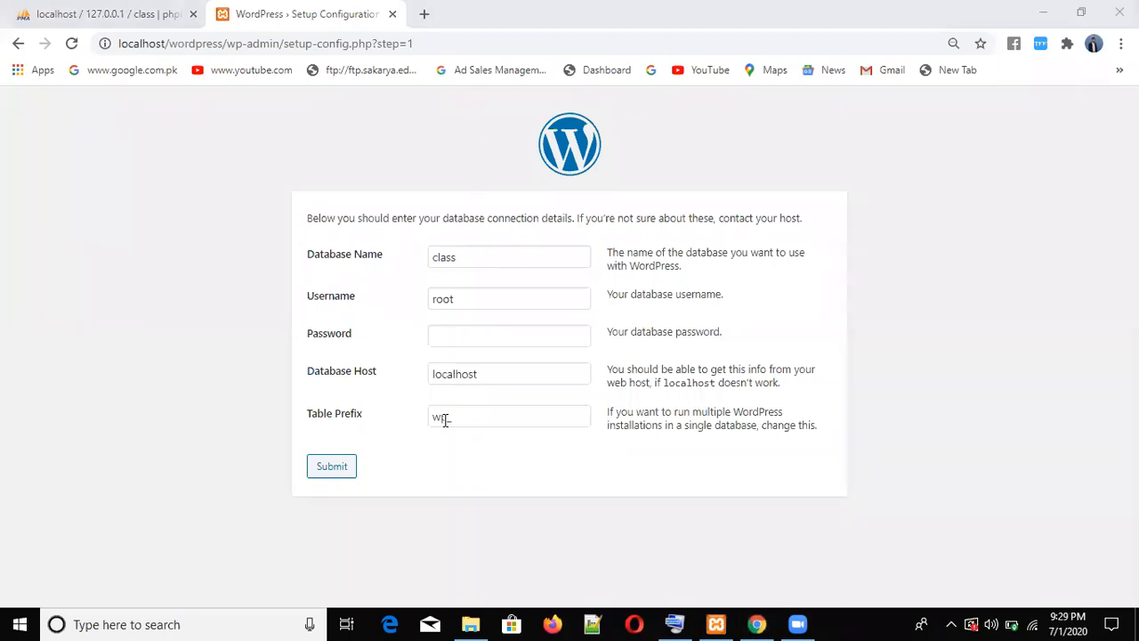
{"action": "left_click", "coordinate": [327, 476]}
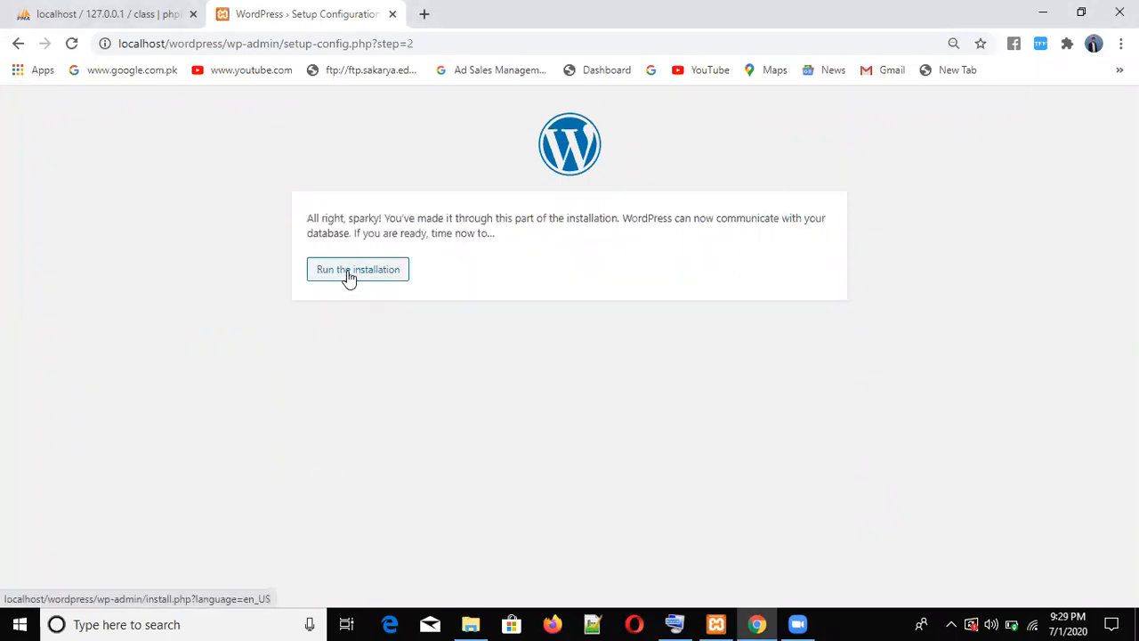
- Run the installation and enter 'Facebook' as the site title
{"action": "left_click", "coordinate": [349, 278]}
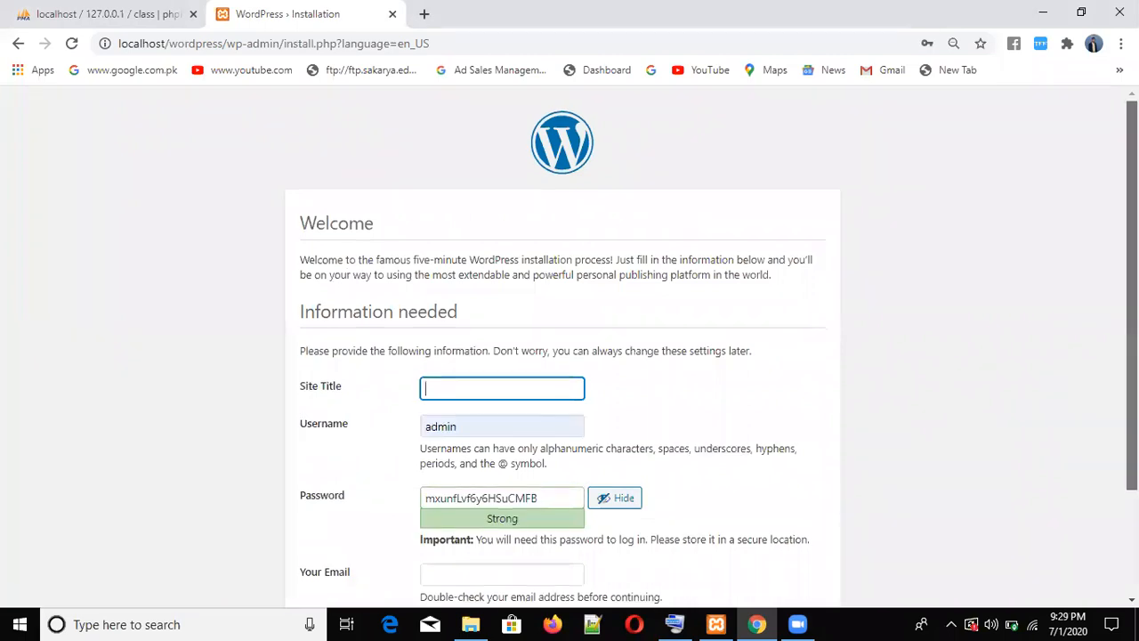
{"action": "scroll", "coordinate": [712, 347], "scroll_direction": "down", "scroll_amount": 2}
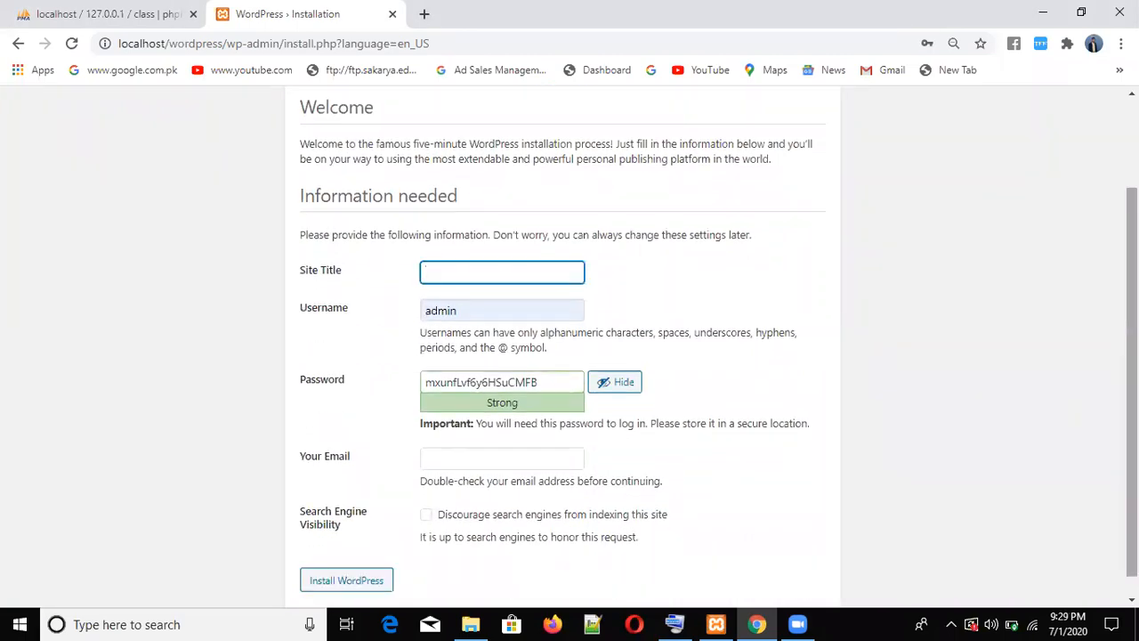
{"action": "type", "text": "Facebook"}
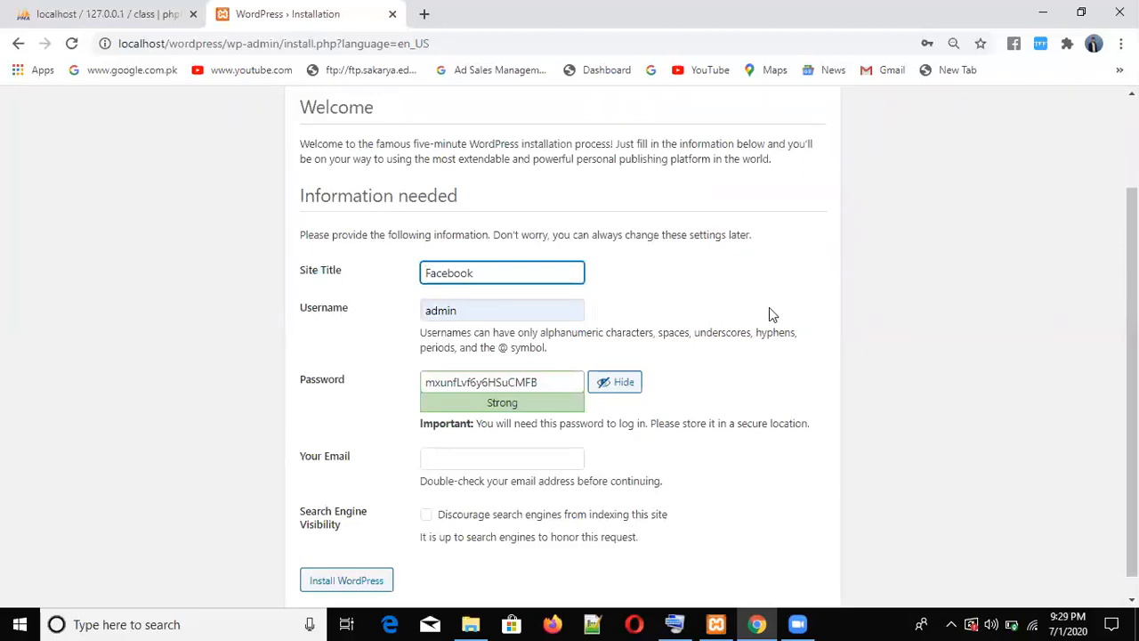
- Replace the generated password with a weak one, confirm it, add the admin email, and install
{"action": "left_click", "coordinate": [548, 373]}
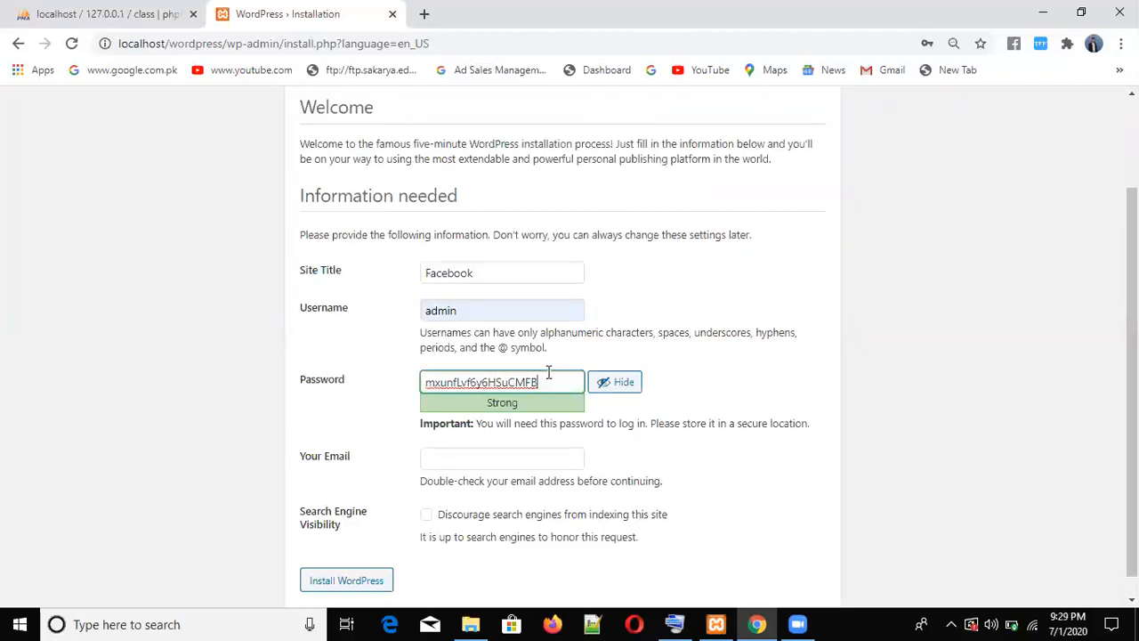
{"action": "key", "text": "BackSpace"}
{"action": "key", "text": "BackSpace"}
{"action": "key", "text": "BackSpace"}
{"action": "key", "text": "BackSpace"}
{"action": "key", "text": "BackSpace"}
{"action": "key", "text": "BackSpace"}
{"action": "key", "text": "BackSpace"}
{"action": "key", "text": "BackSpace"}
{"action": "key", "text": "BackSpace"}
{"action": "key", "text": "BackSpace"}
{"action": "key", "text": "BackSpace"}
{"action": "key", "text": "BackSpace"}
{"action": "key", "text": "BackSpace"}
{"action": "key", "text": "BackSpace"}
{"action": "key", "text": "BackSpace"}
{"action": "key", "text": "BackSpace"}
{"action": "key", "text": "BackSpace"}
{"action": "key", "text": "BackSpace"}
{"action": "type", "text": "admin"}
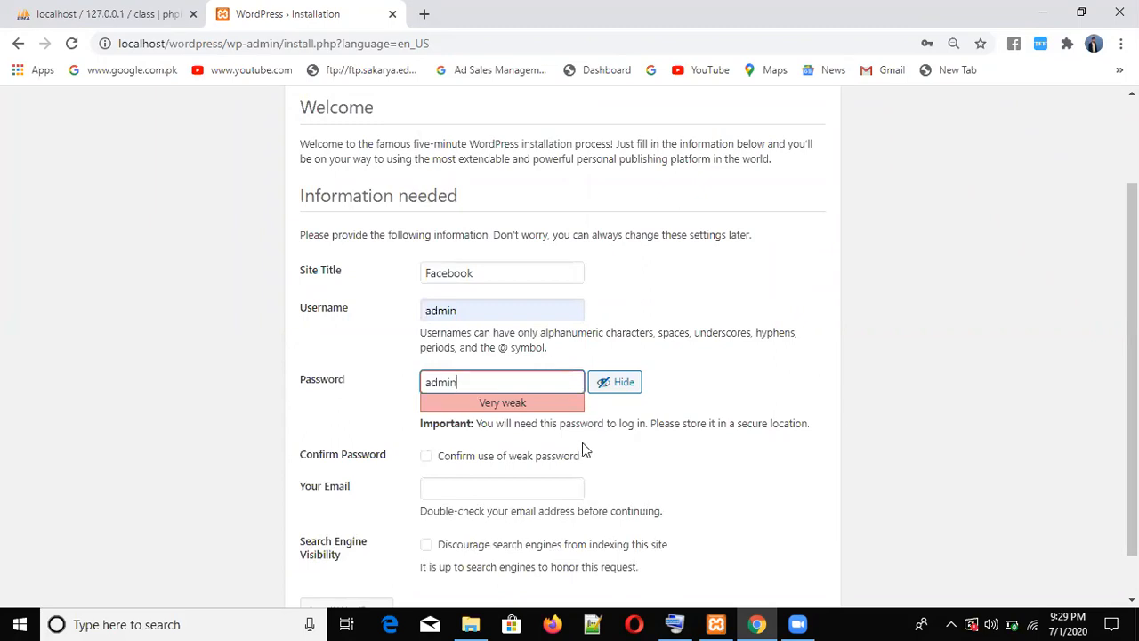
{"action": "left_click", "coordinate": [426, 459]}
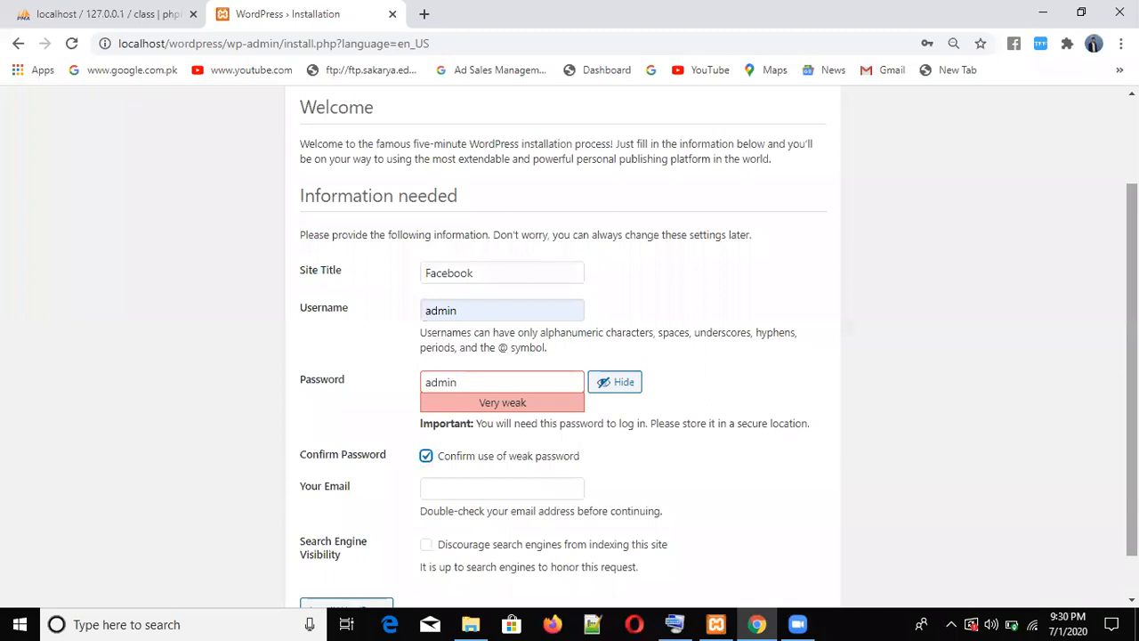
{"action": "scroll", "coordinate": [770, 434], "scroll_direction": "down", "scroll_amount": 1}
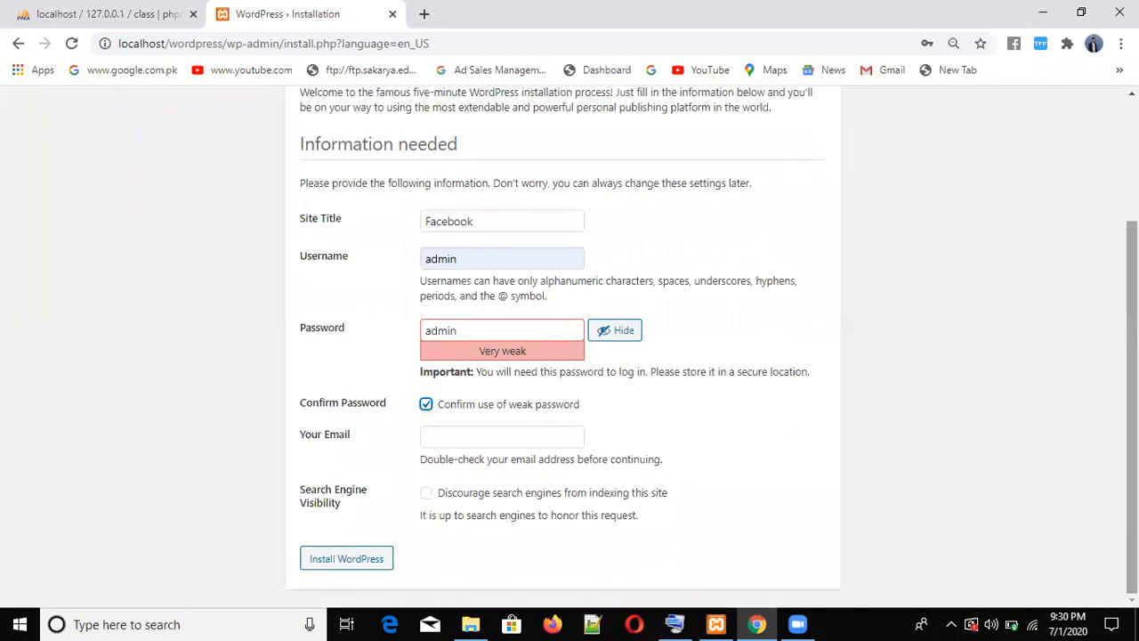
{"action": "left_click", "coordinate": [492, 438]}
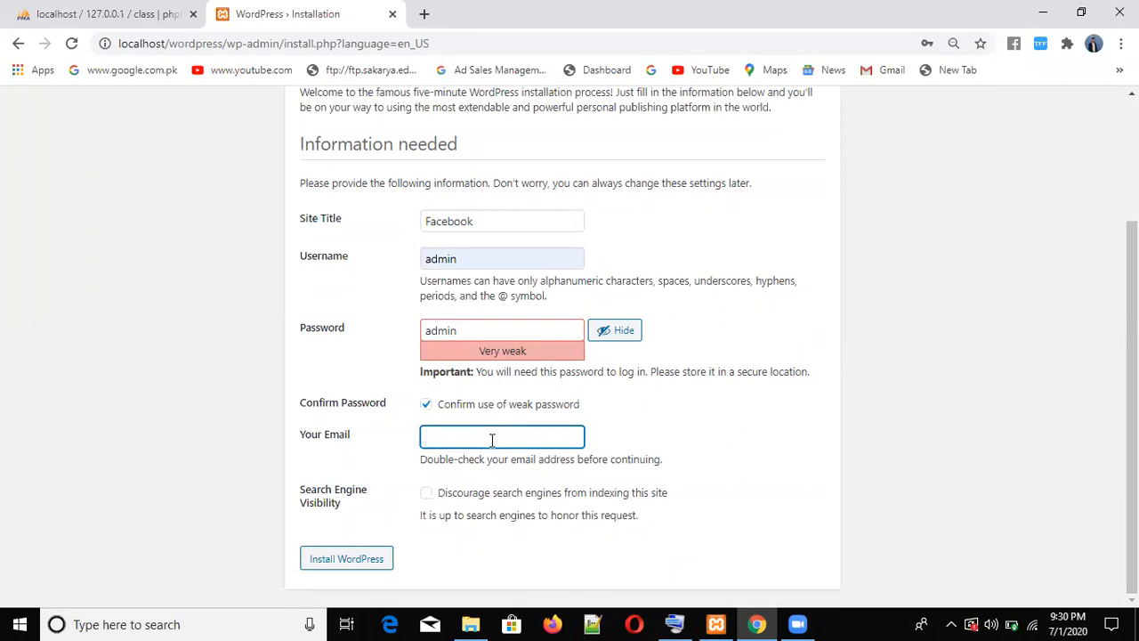
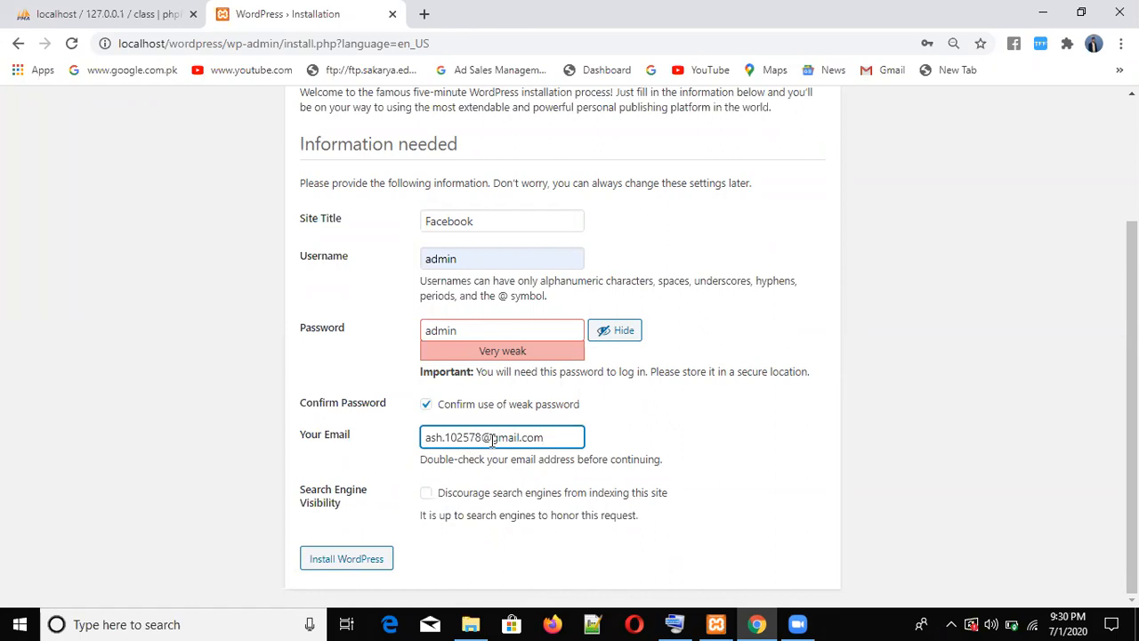
{"action": "left_click", "coordinate": [347, 561]}
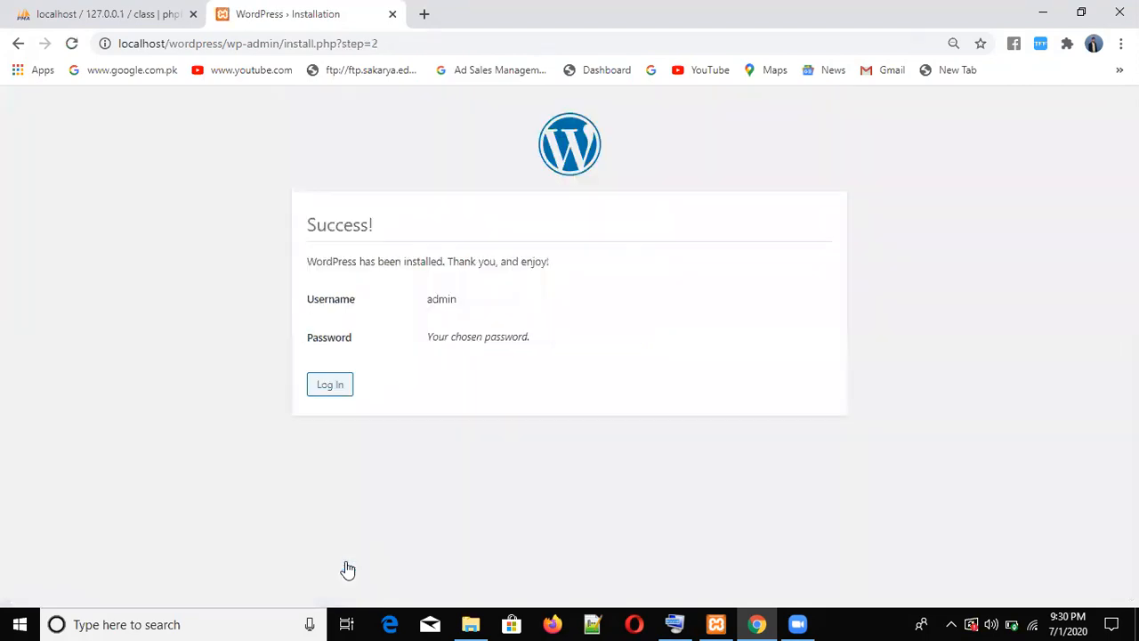
- Log in to the Facebook site as admin using the autofilled credentials
{"action": "left_click", "coordinate": [330, 388]}
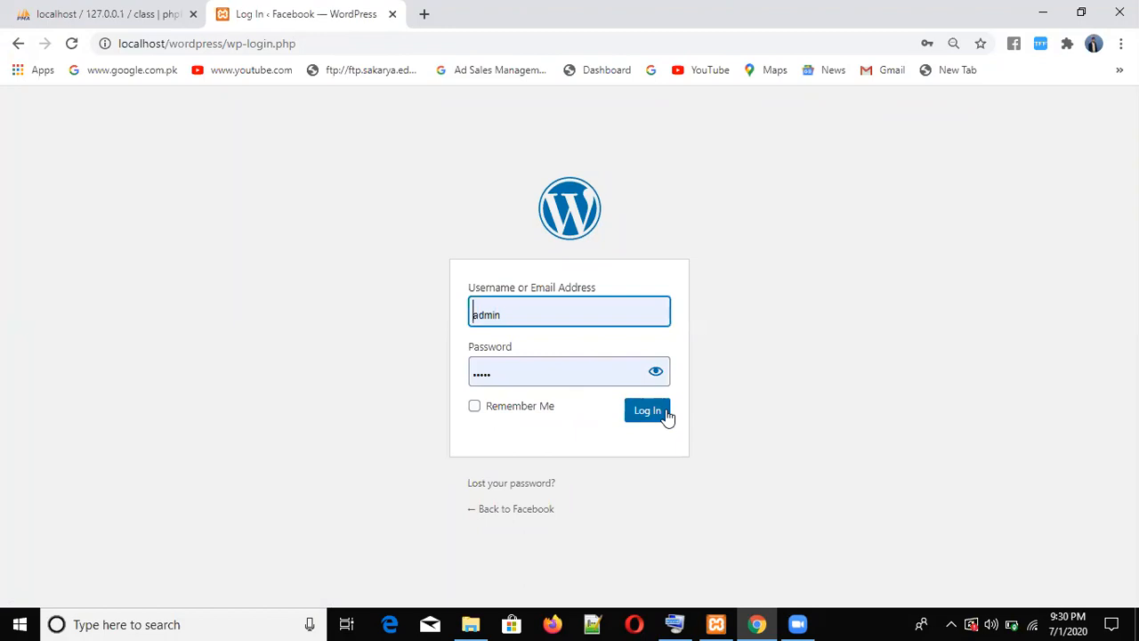
{"action": "left_click", "coordinate": [658, 418]}
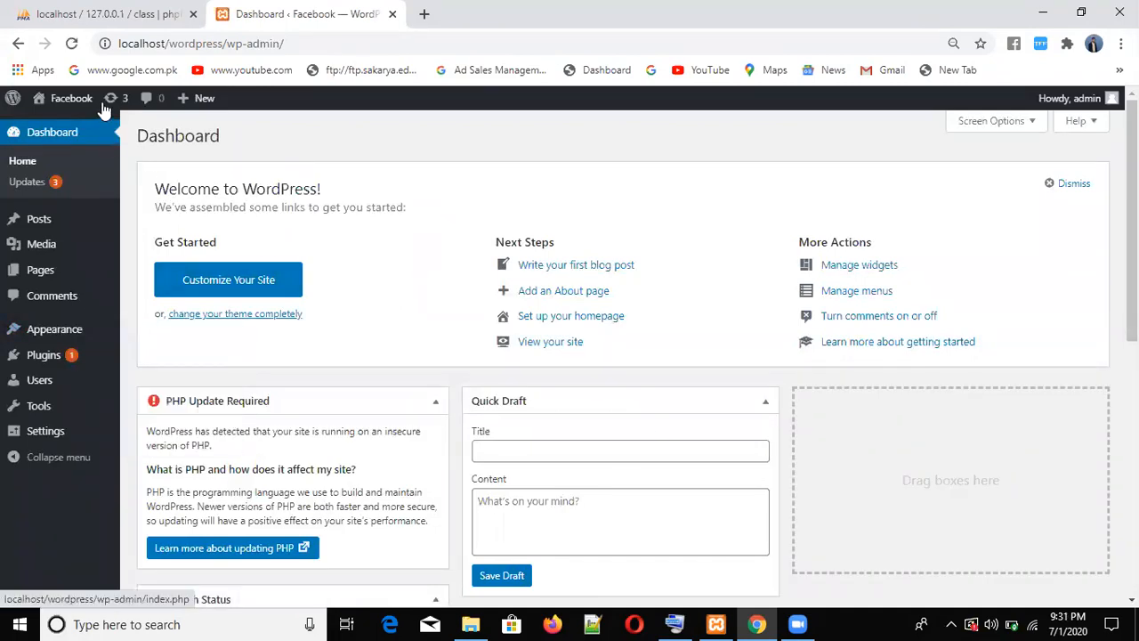
- Visit the Facebook site's front page and scroll through the 'Hello world!' post
{"action": "mouse_move", "coordinate": [82, 102]}
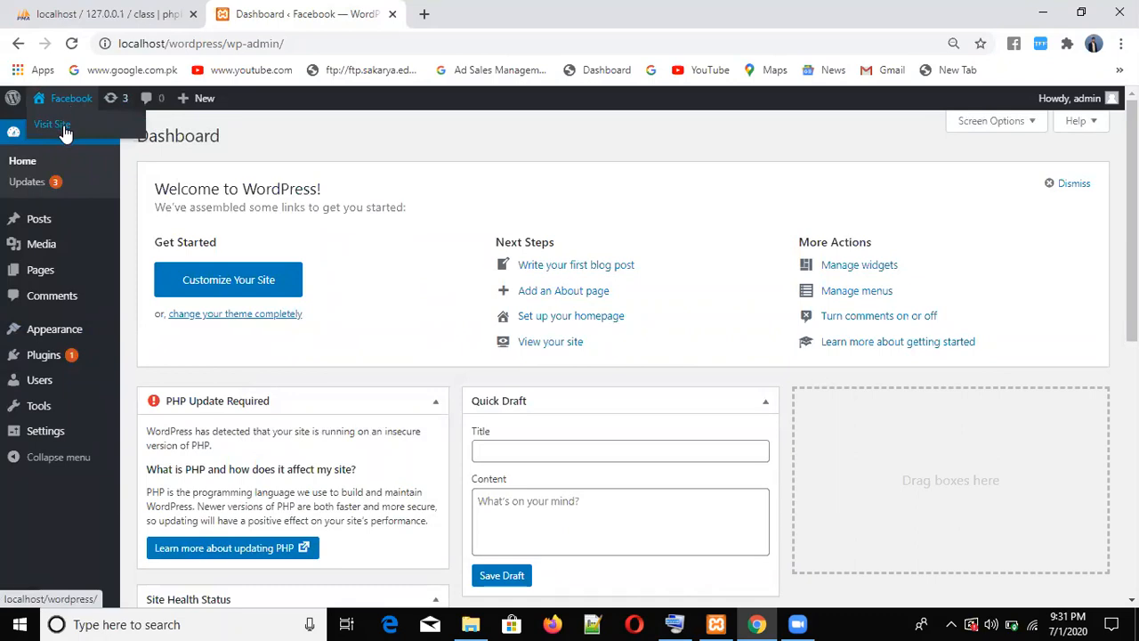
{"action": "left_click", "coordinate": [64, 132]}
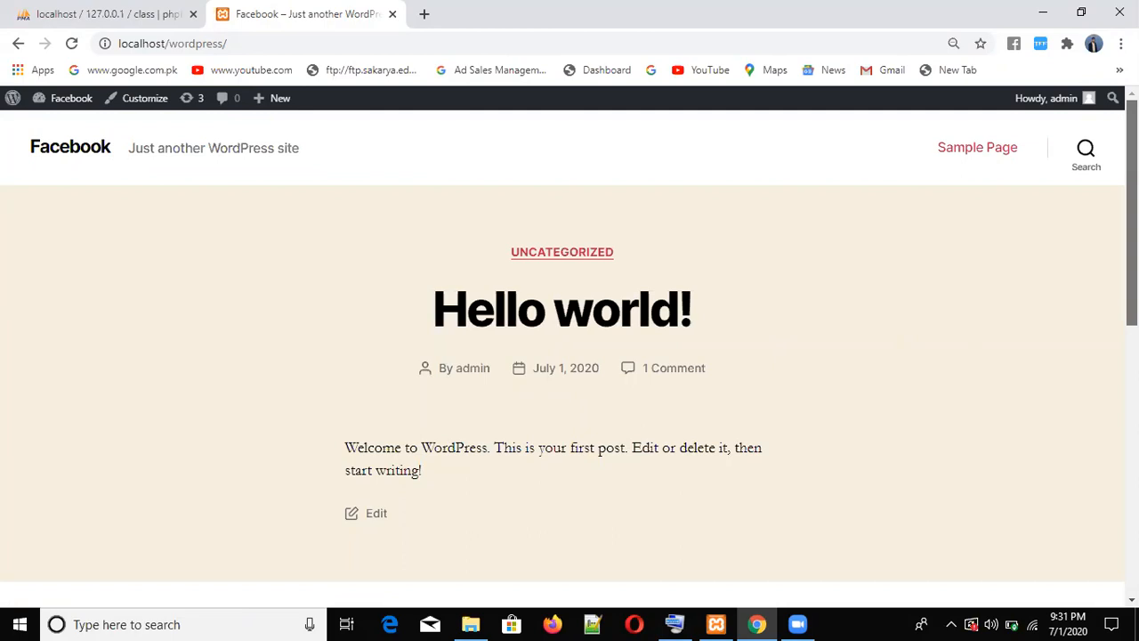
{"action": "scroll", "coordinate": [1099, 482], "scroll_direction": "down", "scroll_amount": 3}
{"action": "scroll", "coordinate": [1100, 481], "scroll_direction": "down", "scroll_amount": 2}
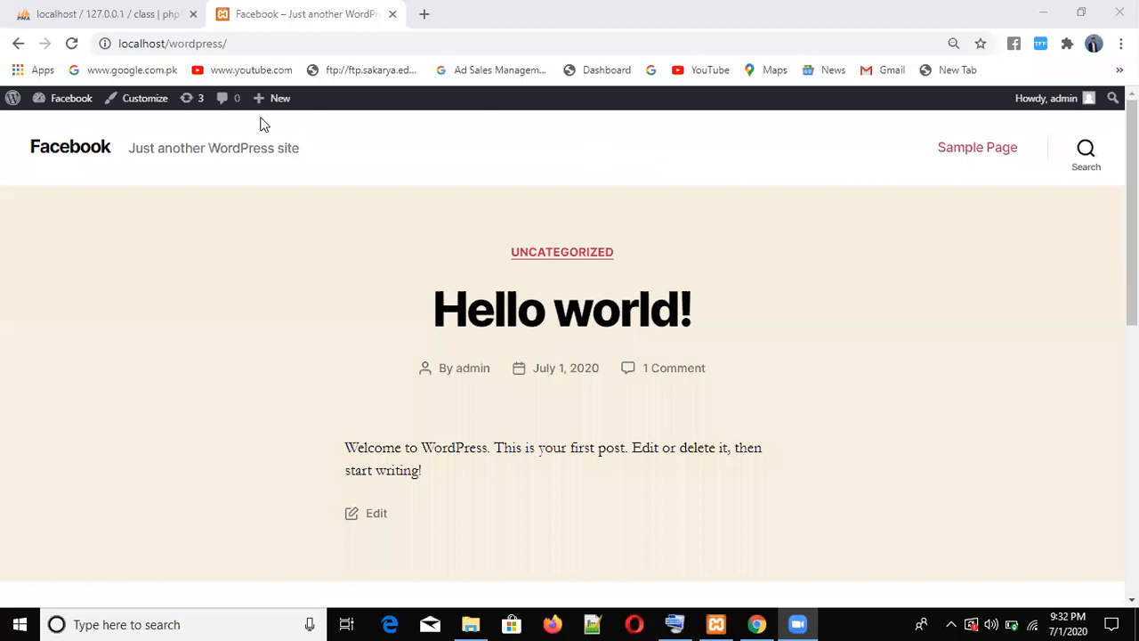
- Return to the Dashboard, go to Pages > All Pages, and edit the Sample Page
{"action": "mouse_move", "coordinate": [66, 105]}
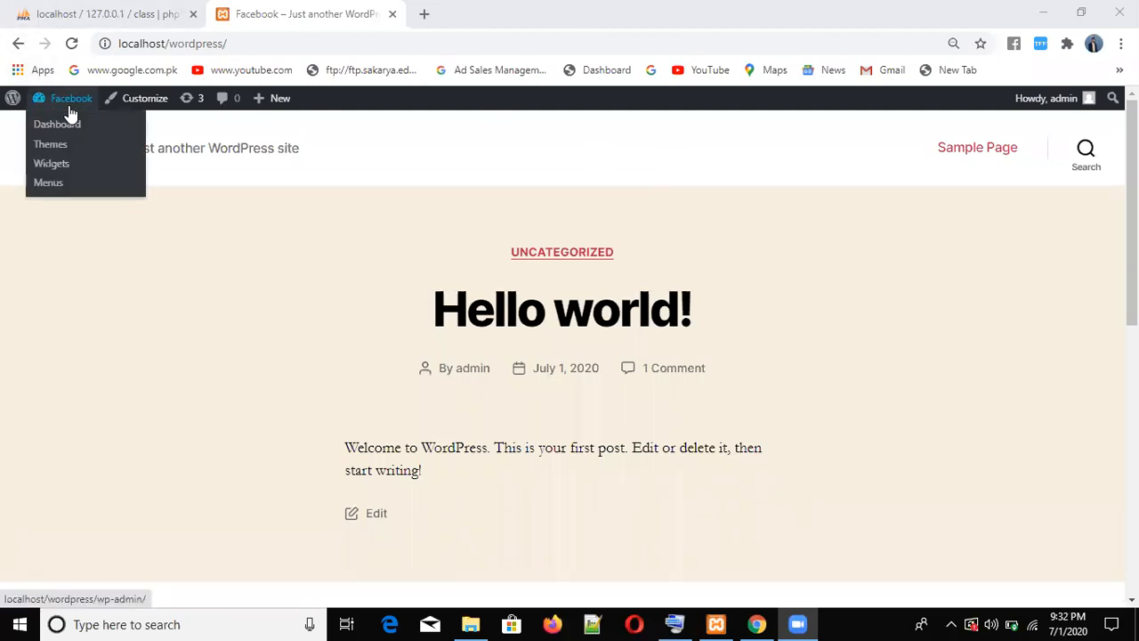
{"action": "left_click", "coordinate": [68, 125]}
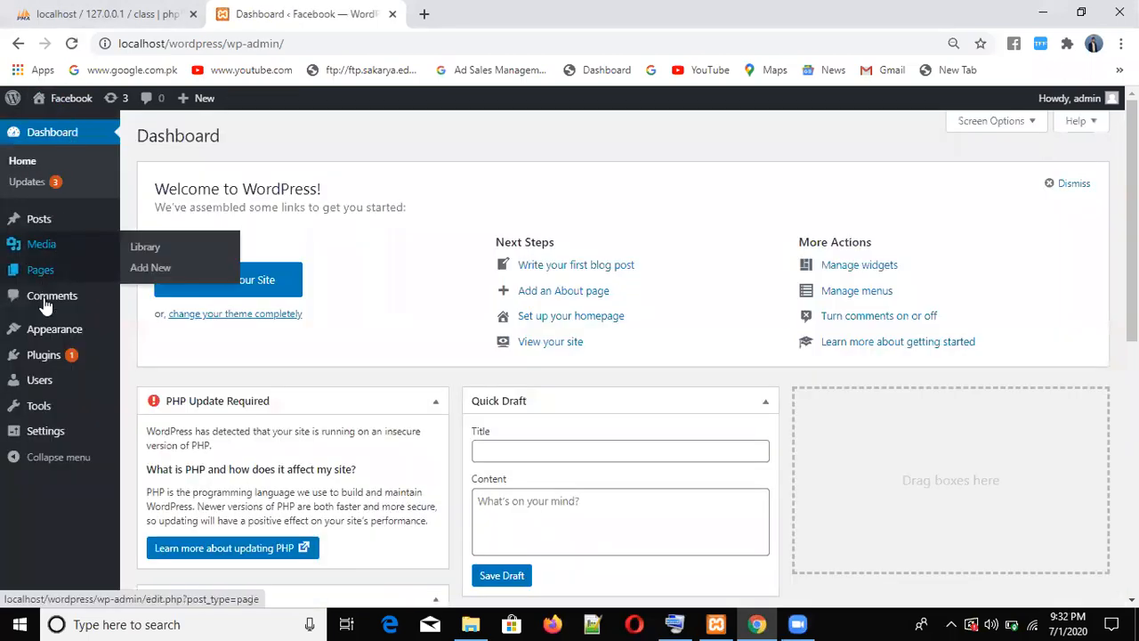
{"action": "mouse_move", "coordinate": [49, 336]}
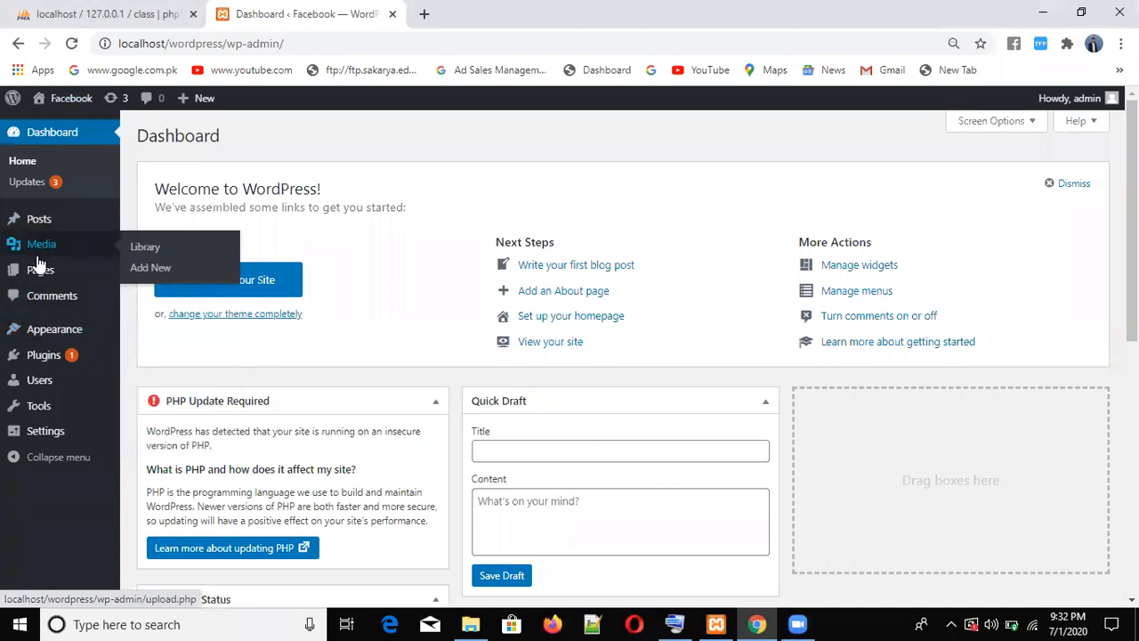
{"action": "mouse_move", "coordinate": [40, 278]}
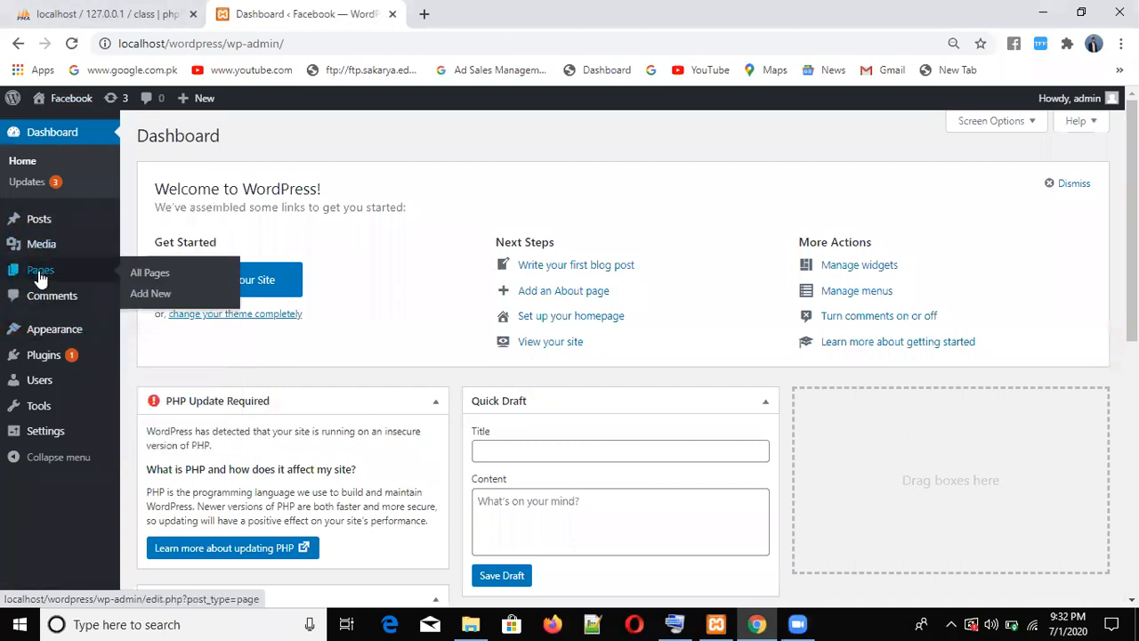
{"action": "left_click", "coordinate": [149, 277]}
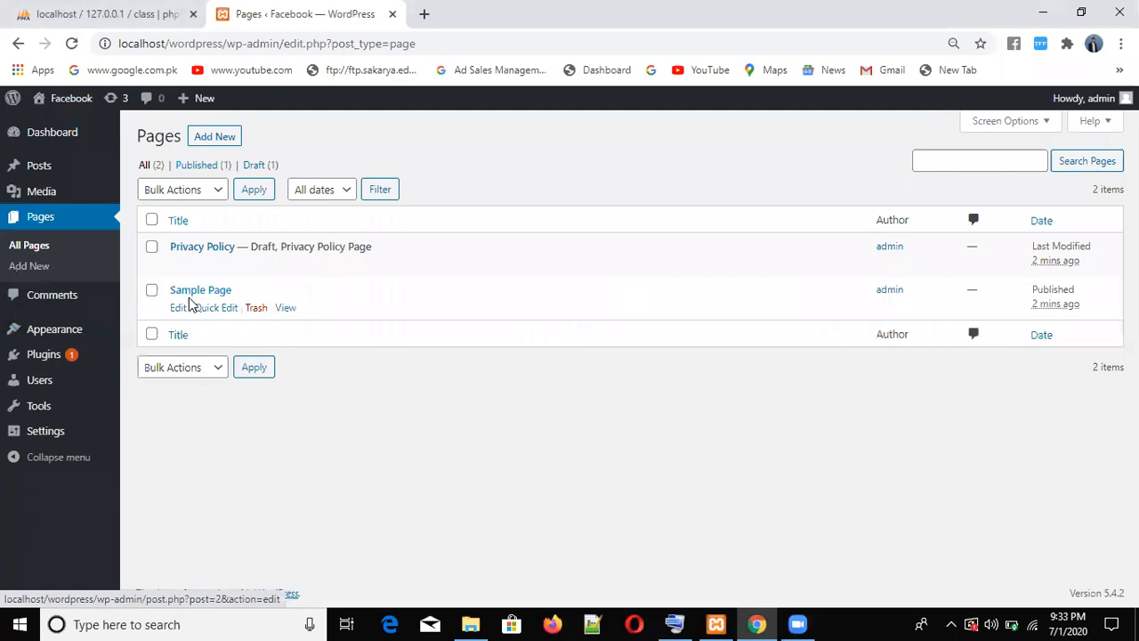
{"action": "left_click", "coordinate": [180, 311]}
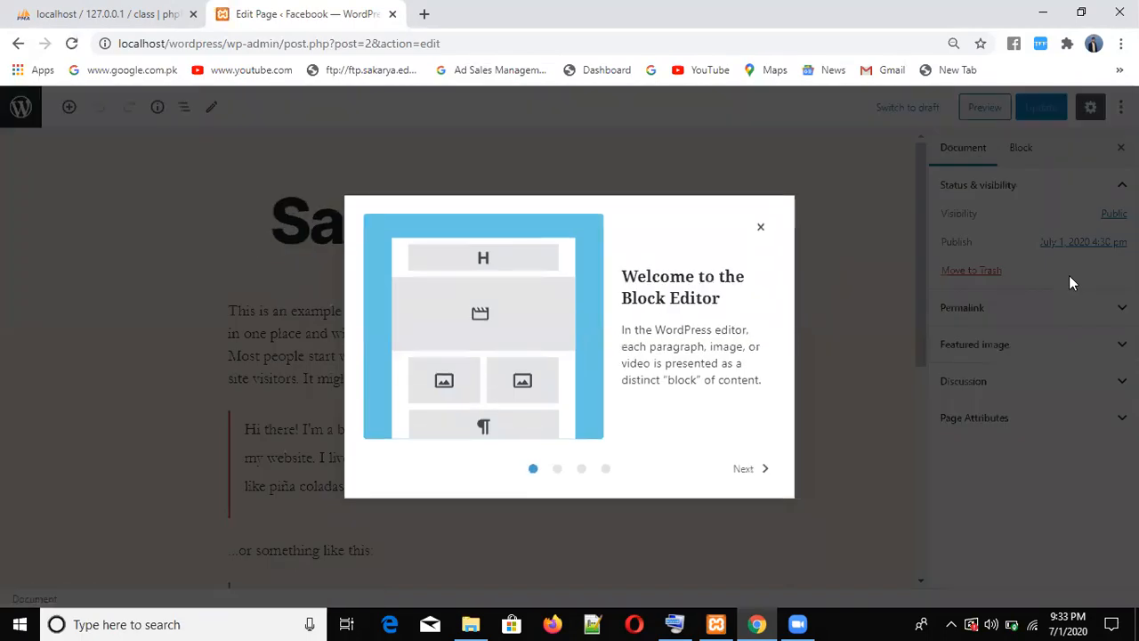
- Replace the Sample Page title with 'welcome to atechsole' and update the page
{"action": "left_click", "coordinate": [760, 227]}
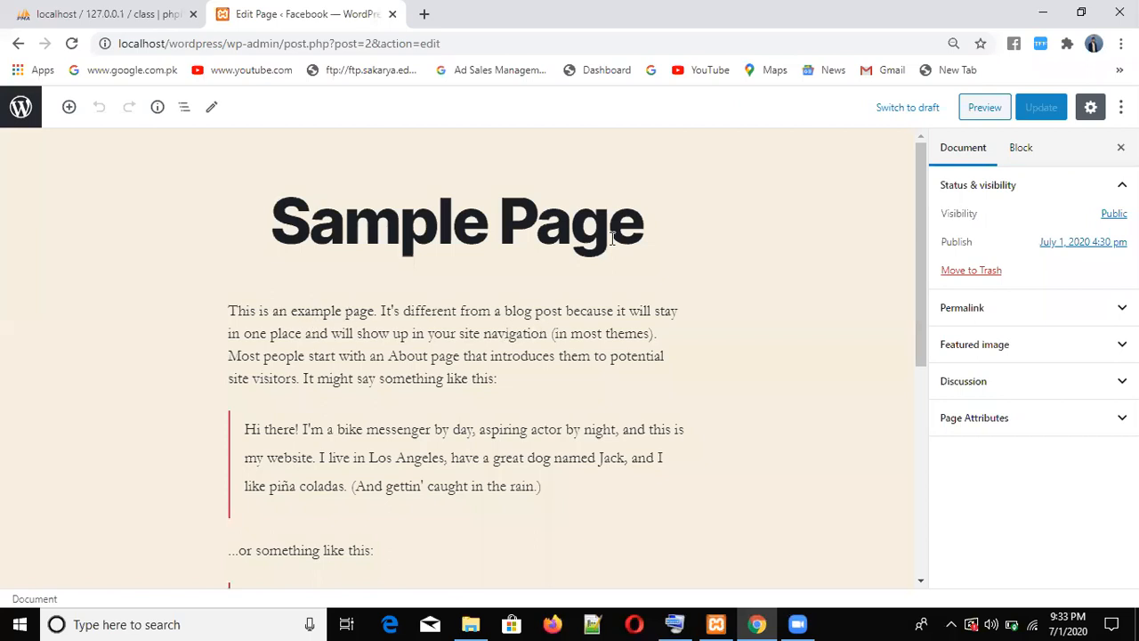
{"action": "left_click_drag", "start_coordinate": [600, 230], "coordinate": [197, 246]}
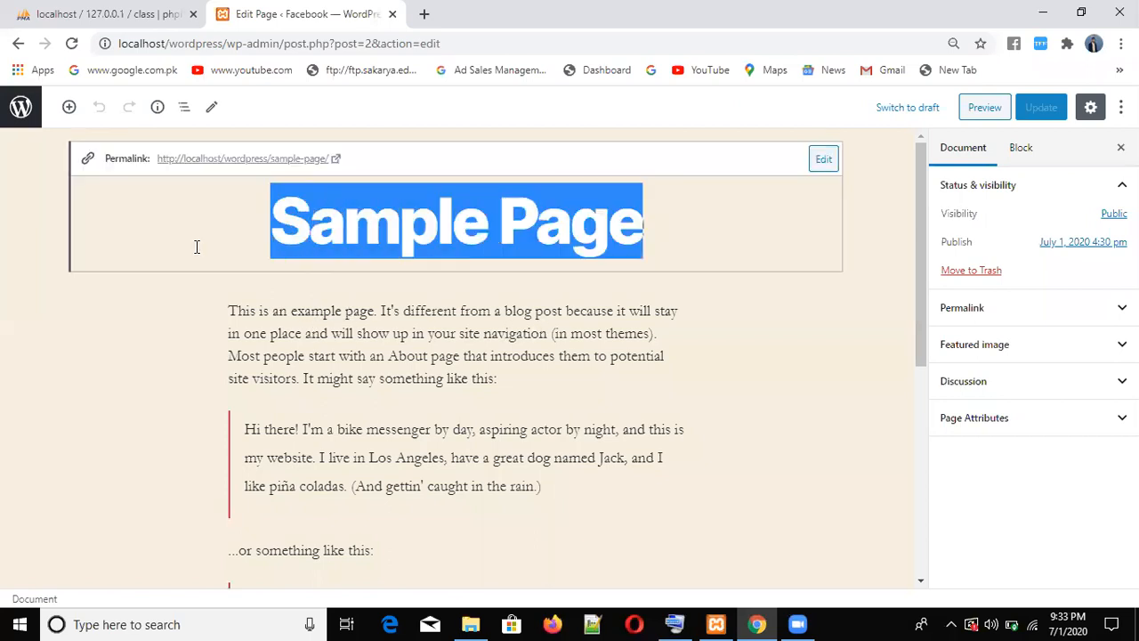
{"action": "key", "text": "BackSpace"}
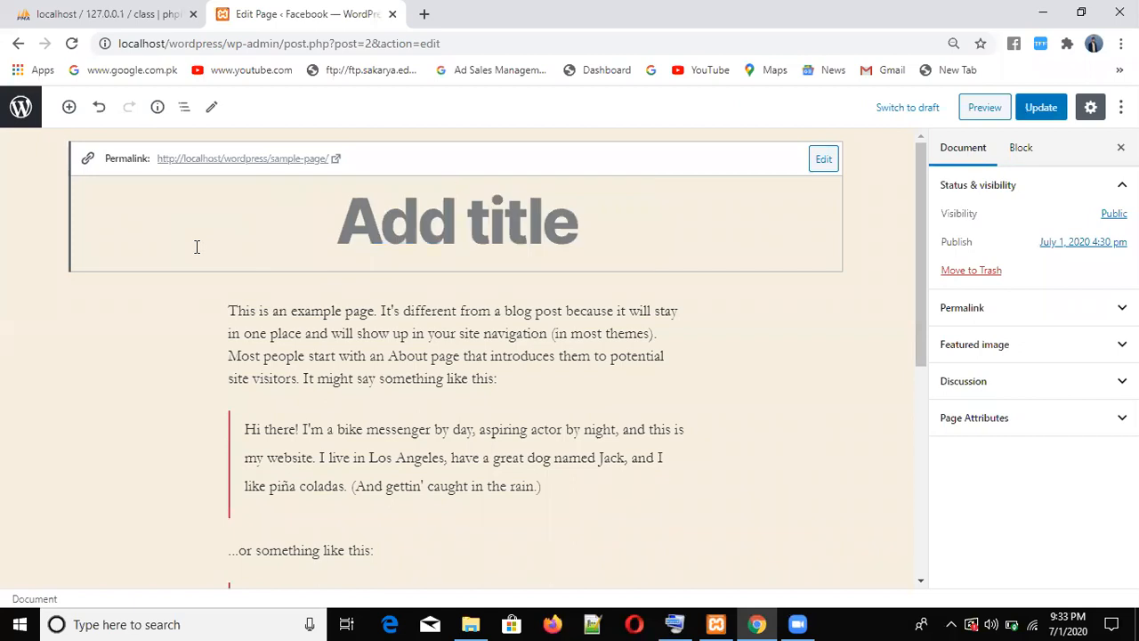
{"action": "type", "text": "we"}
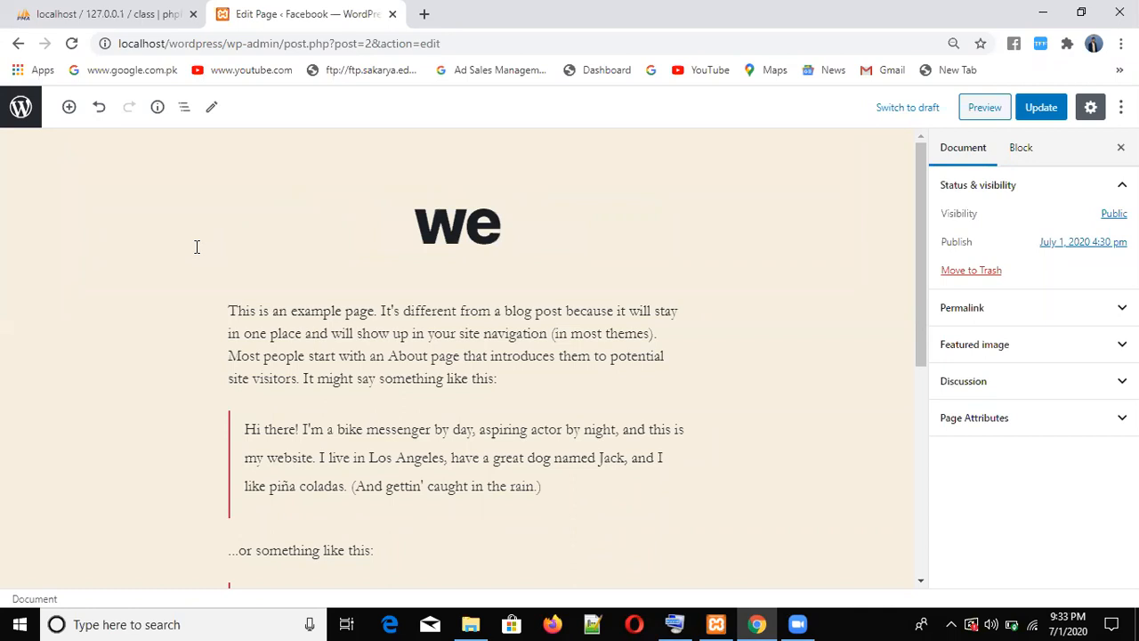
{"action": "type", "text": "lcome to atechsole"}
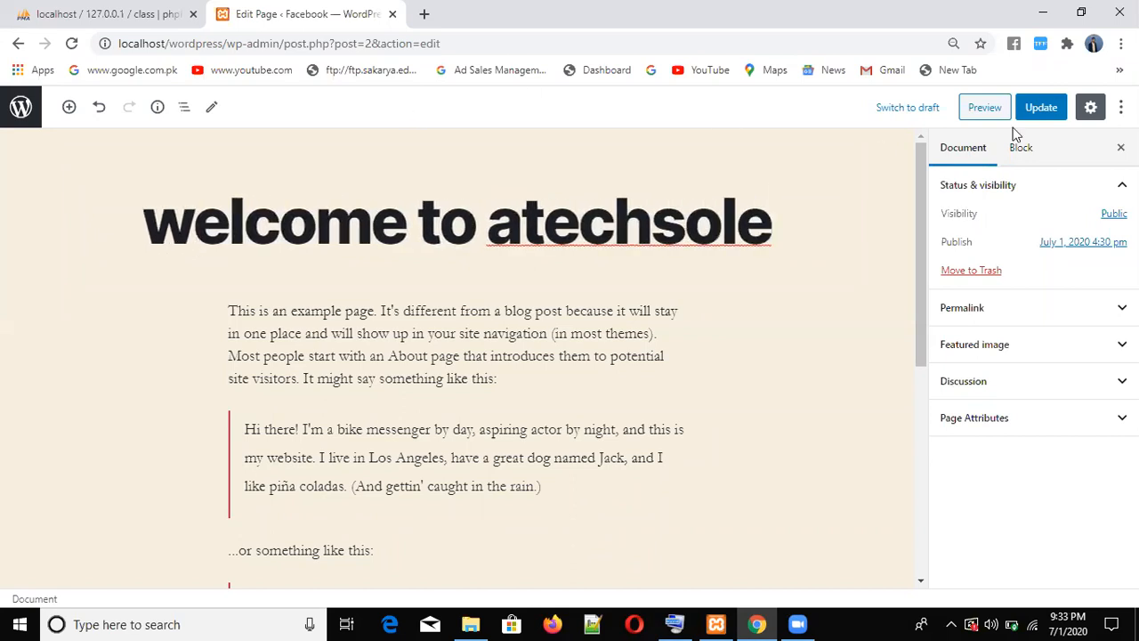
{"action": "left_click", "coordinate": [1039, 109]}
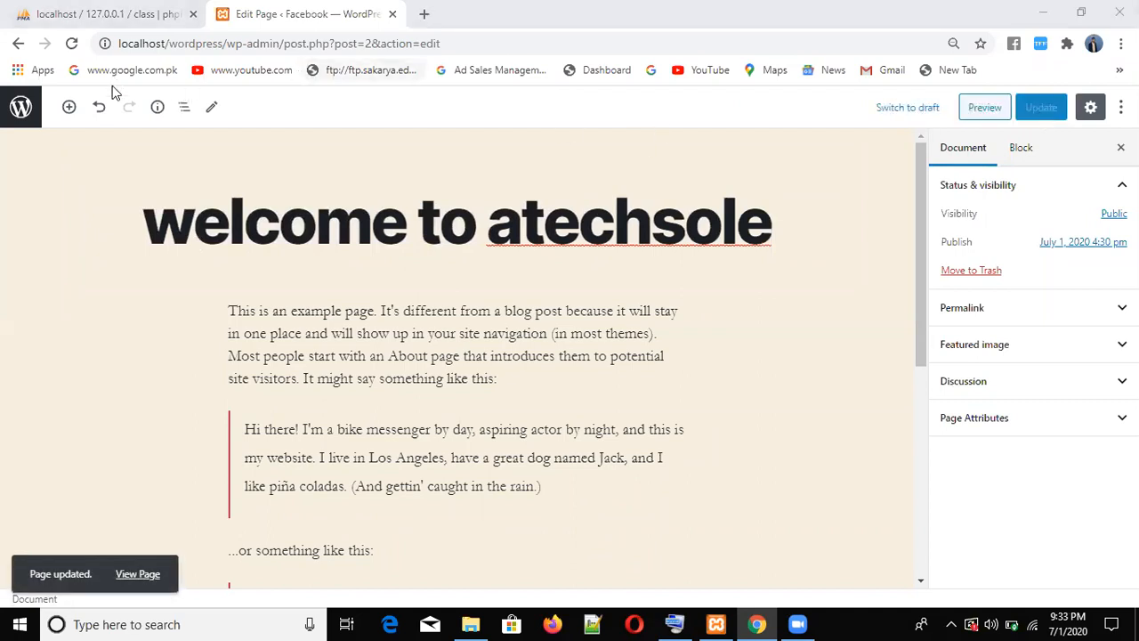
{"action": "left_click", "coordinate": [983, 107]}
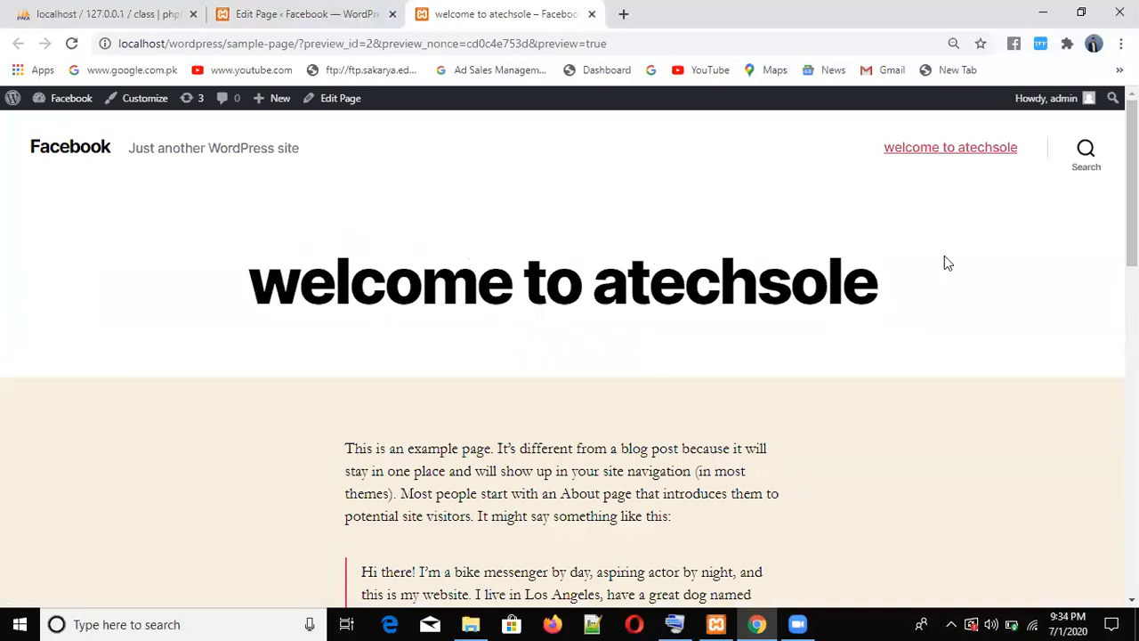
- Review the 'welcome to atechsole' preview tab, switching back and forth with the page editor
{"action": "left_click_drag", "start_coordinate": [1132, 178], "coordinate": [1131, 198]}
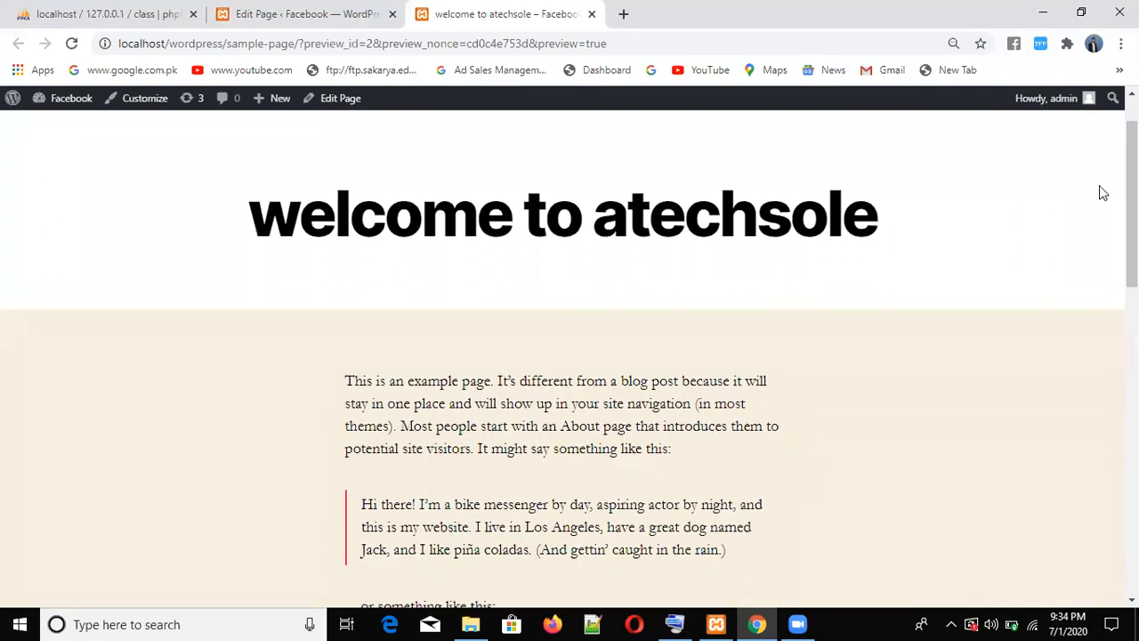
{"action": "left_click", "coordinate": [334, 30]}
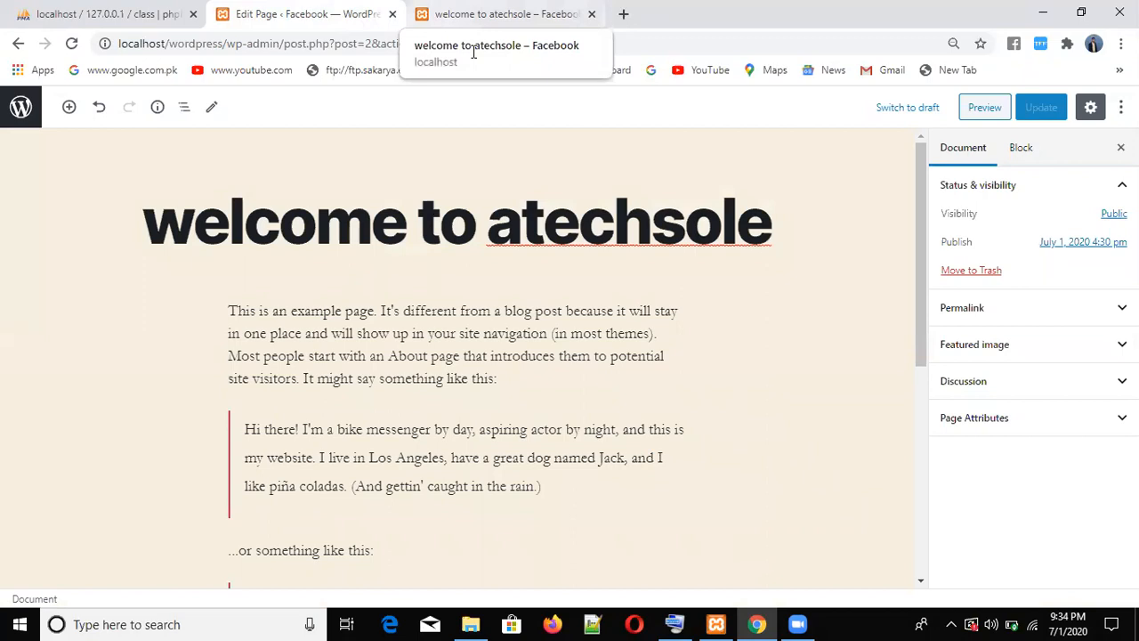
{"action": "left_click", "coordinate": [475, 20]}
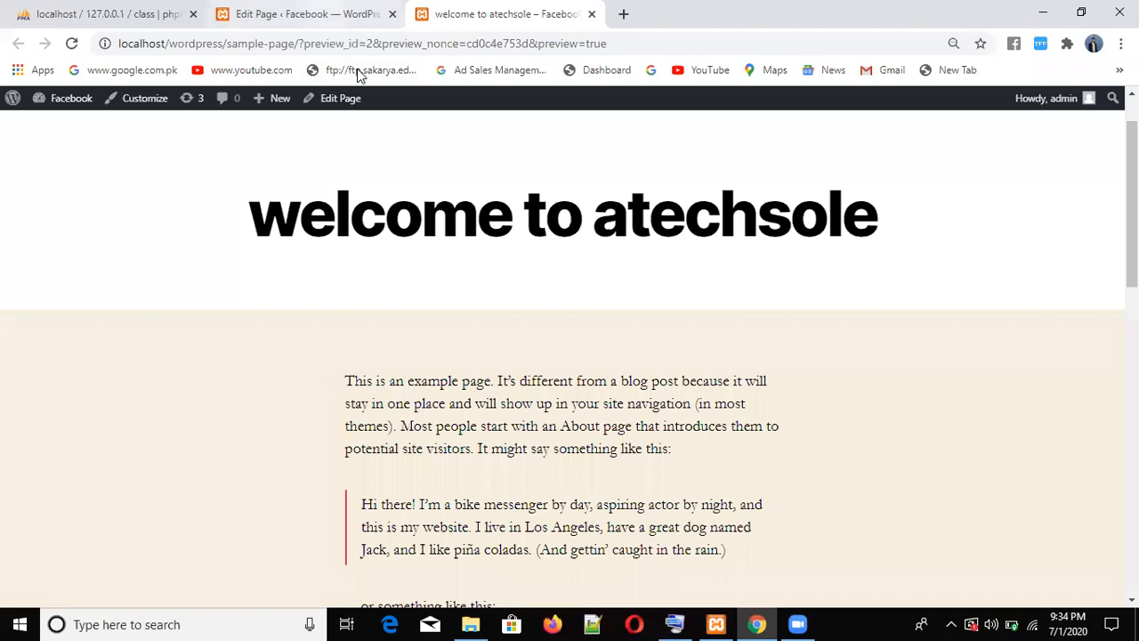
{"action": "left_click", "coordinate": [353, 16]}
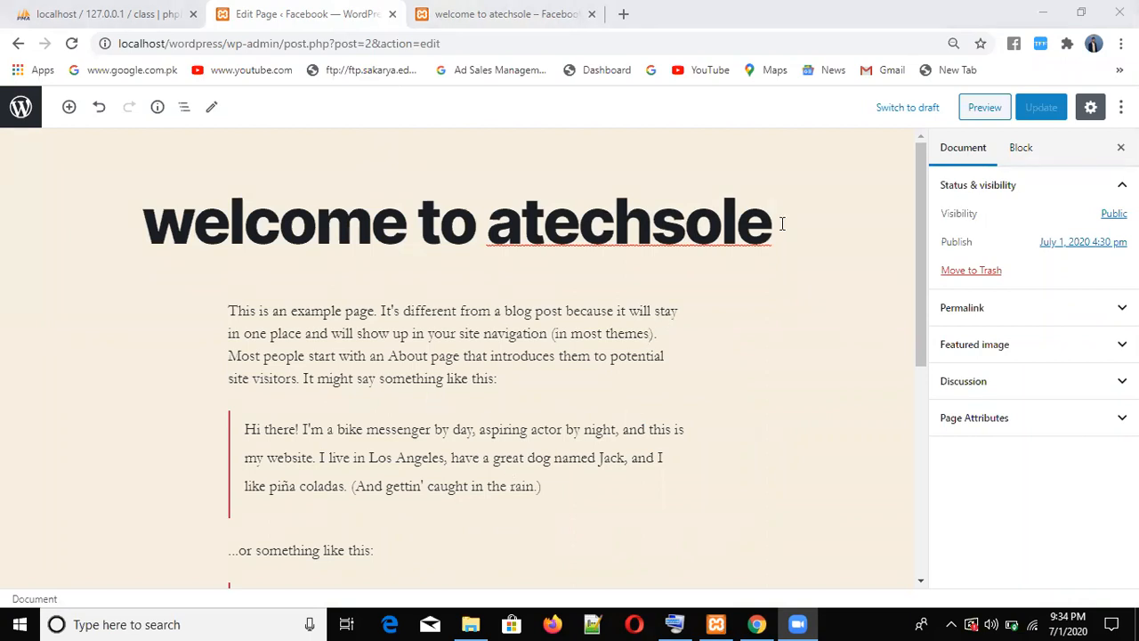
- Select then deselect the page title, and bring up Chrome's context menu over the editor
{"action": "left_click_drag", "start_coordinate": [779, 222], "coordinate": [157, 193]}
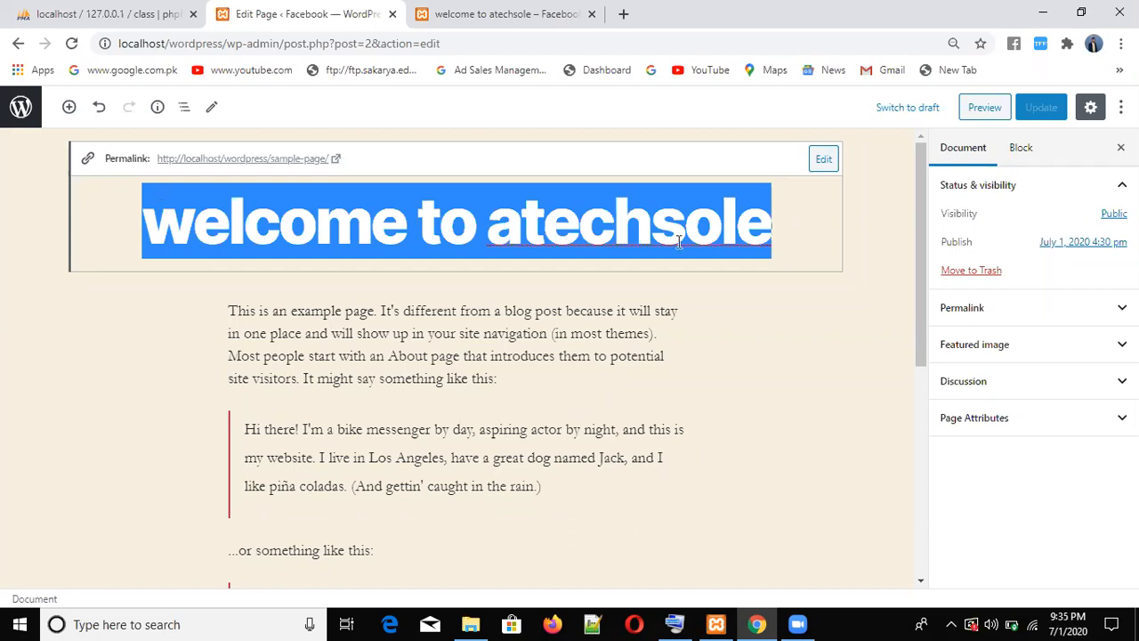
{"action": "left_click", "coordinate": [886, 266]}
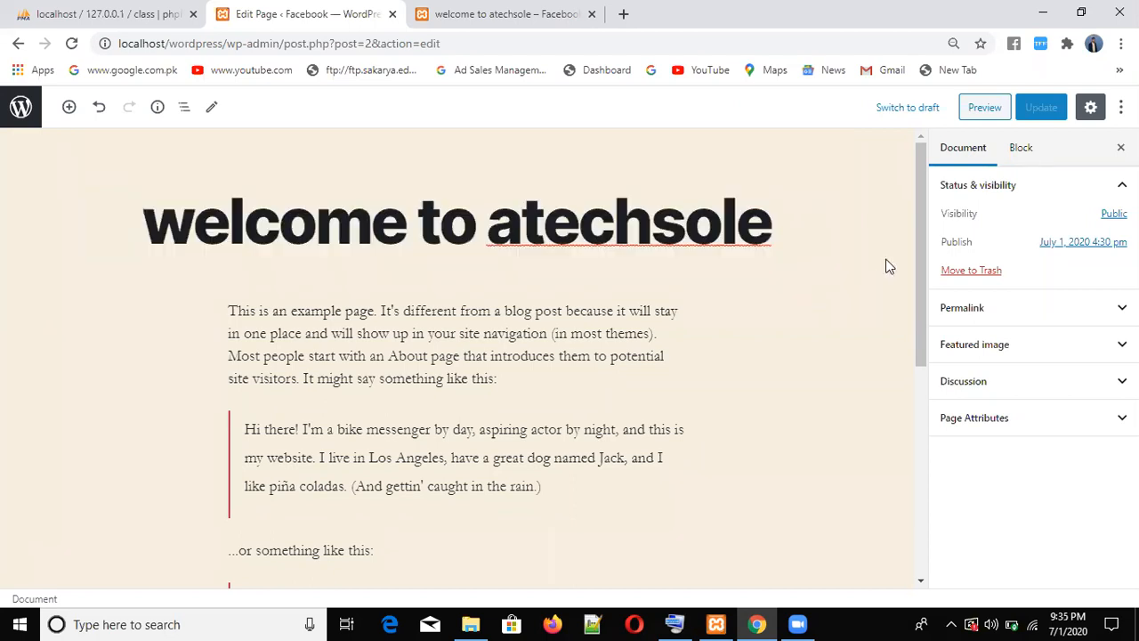
{"action": "key", "text": "Menu"}
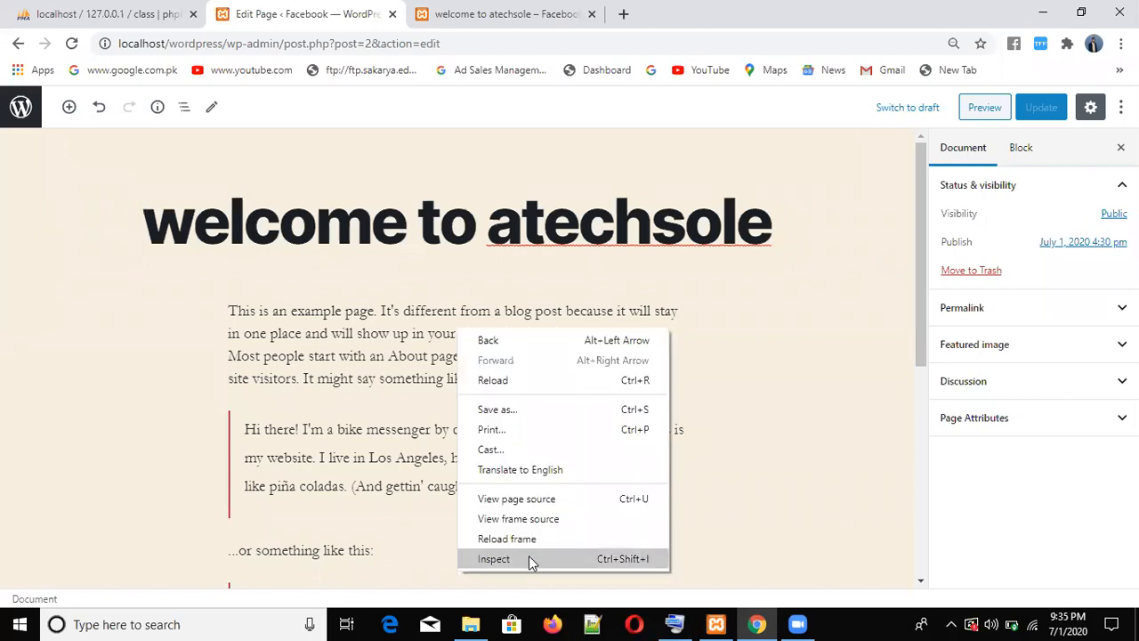
- View the editor page's HTML source in a new tab, scroll through it, then return
{"action": "left_click", "coordinate": [528, 501]}
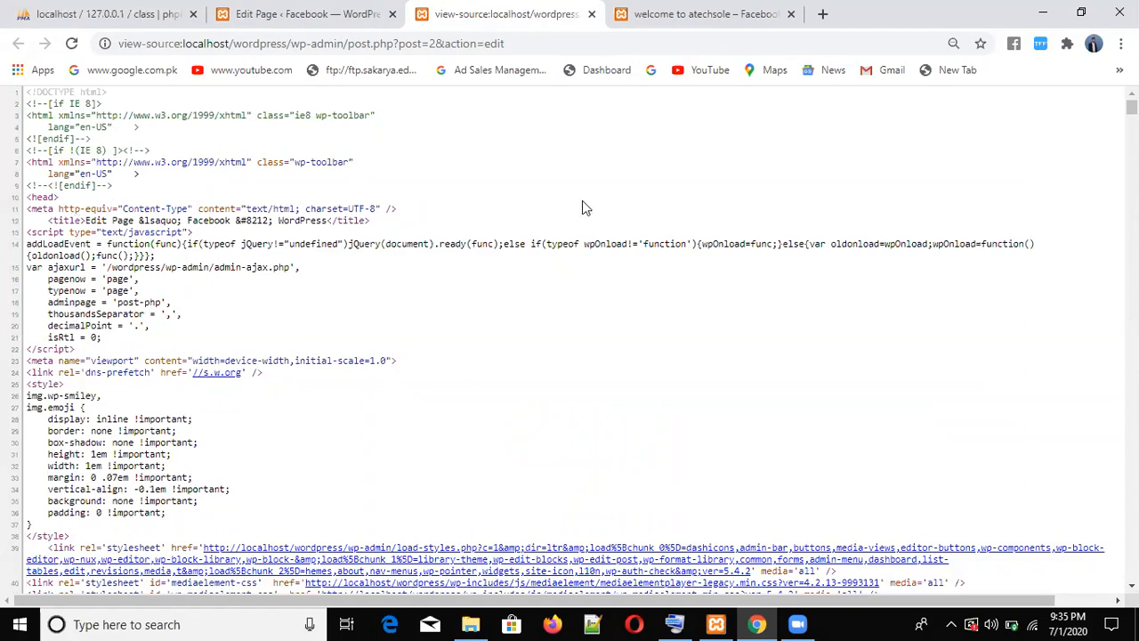
{"action": "left_click_drag", "start_coordinate": [1132, 107], "coordinate": [1132, 125]}
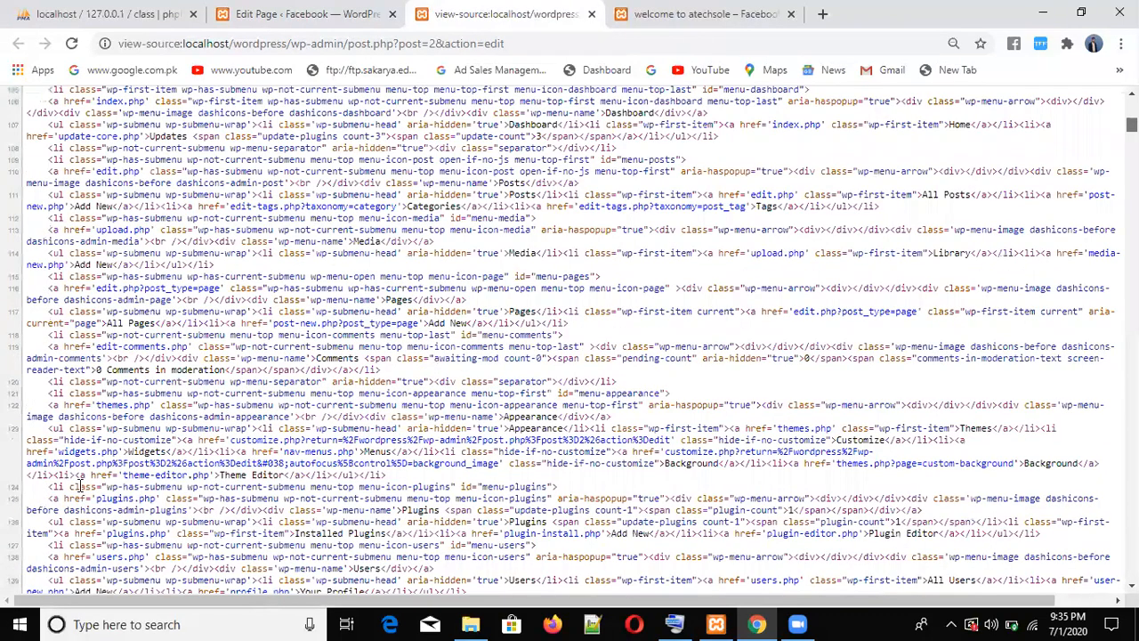
{"action": "left_click_drag", "start_coordinate": [49, 487], "coordinate": [77, 486]}
{"action": "left_click", "coordinate": [50, 557]}
{"action": "left_click", "coordinate": [303, 13]}
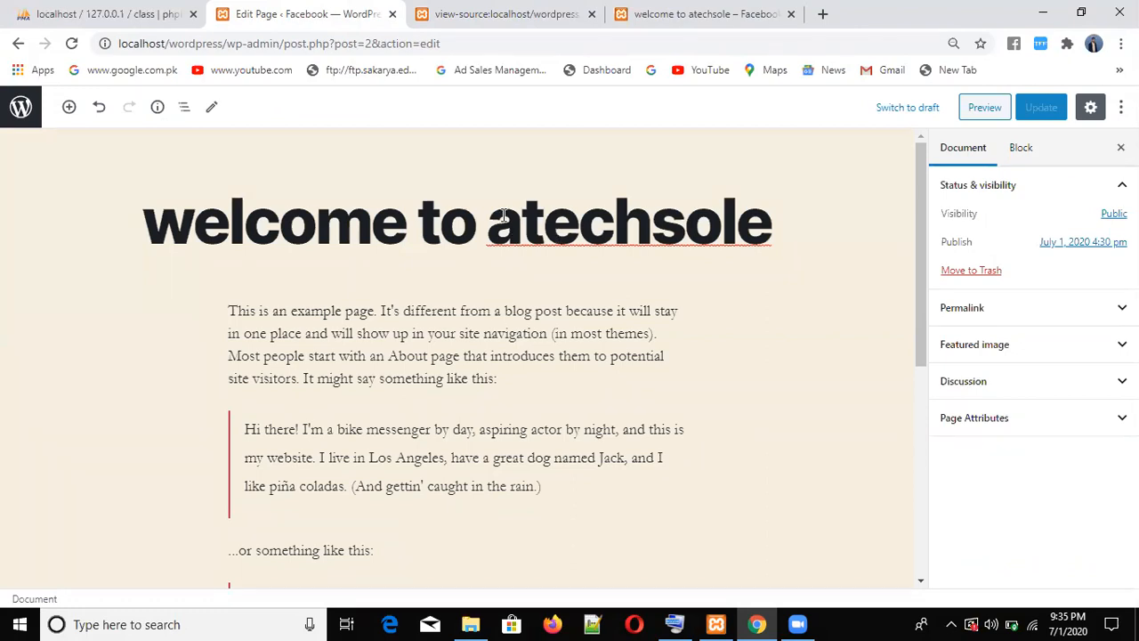
- Check the 'welcome to atechsole' title in the editor, then view the page's preview tab
{"action": "left_click_drag", "start_coordinate": [778, 232], "coordinate": [162, 232]}
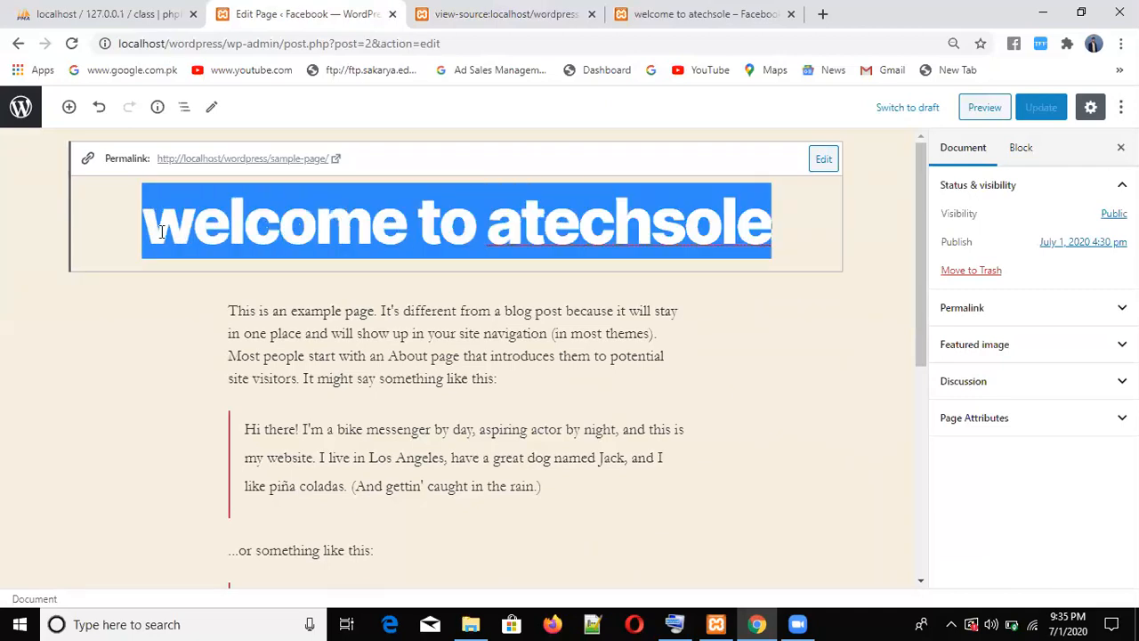
{"action": "left_click", "coordinate": [734, 337]}
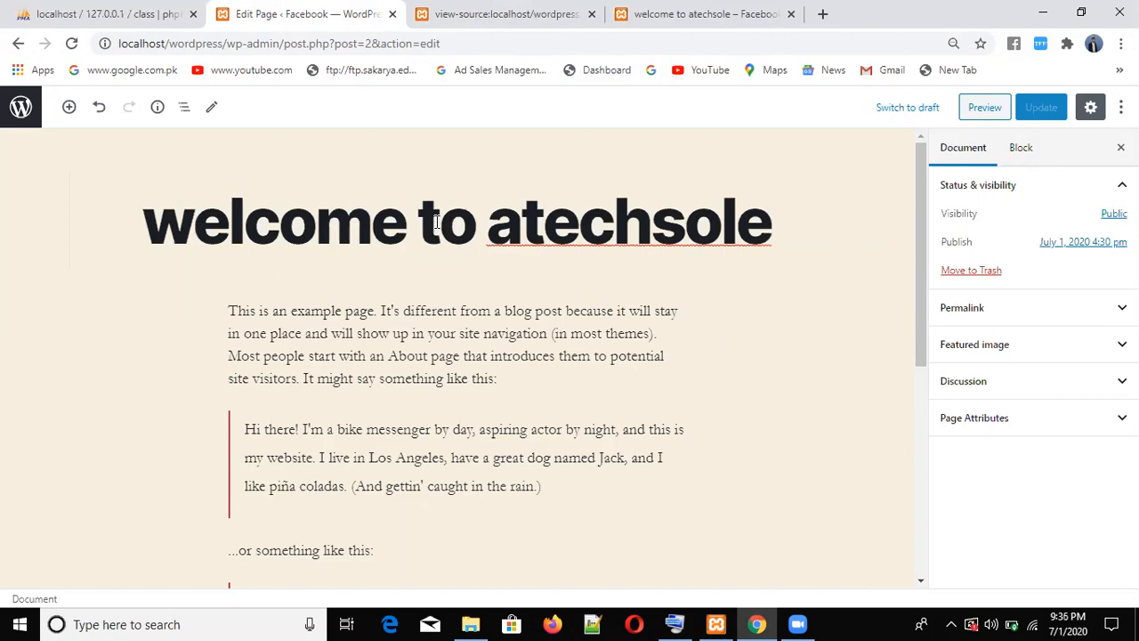
{"action": "left_click_drag", "start_coordinate": [923, 329], "coordinate": [926, 445]}
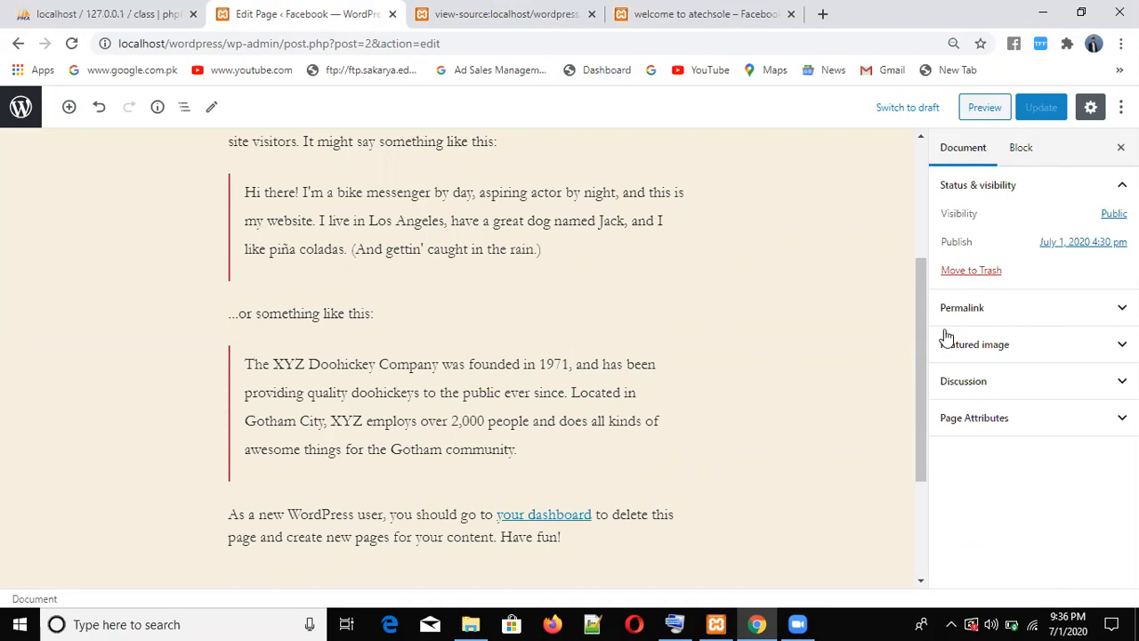
{"action": "left_click_drag", "start_coordinate": [926, 311], "coordinate": [922, 232]}
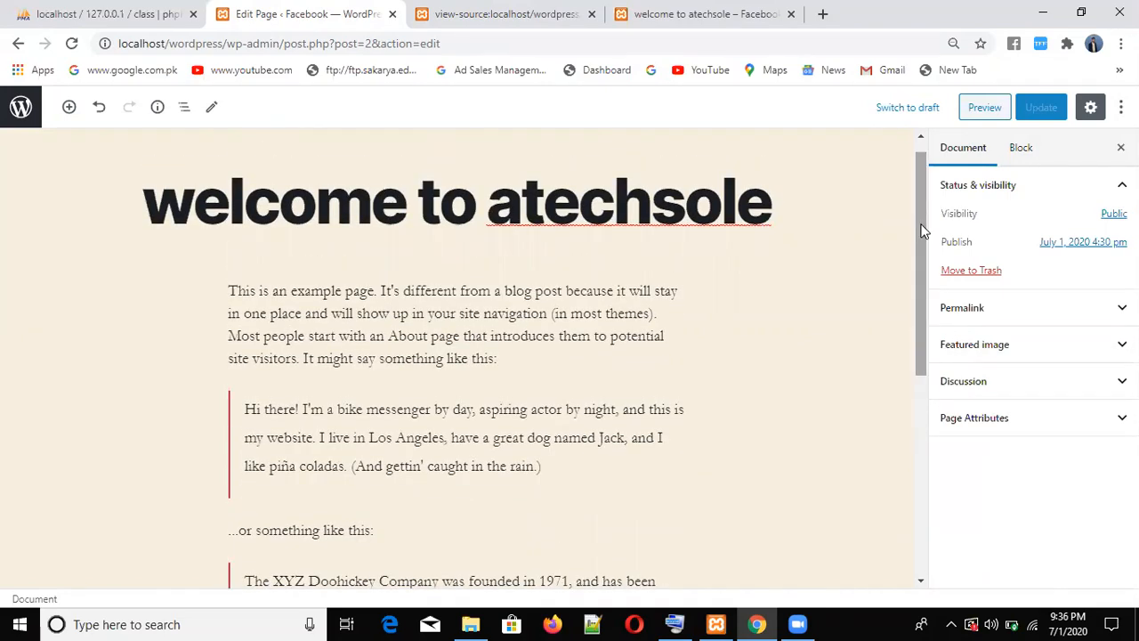
{"action": "left_click_drag", "start_coordinate": [787, 210], "coordinate": [184, 196]}
{"action": "left_click", "coordinate": [733, 336]}
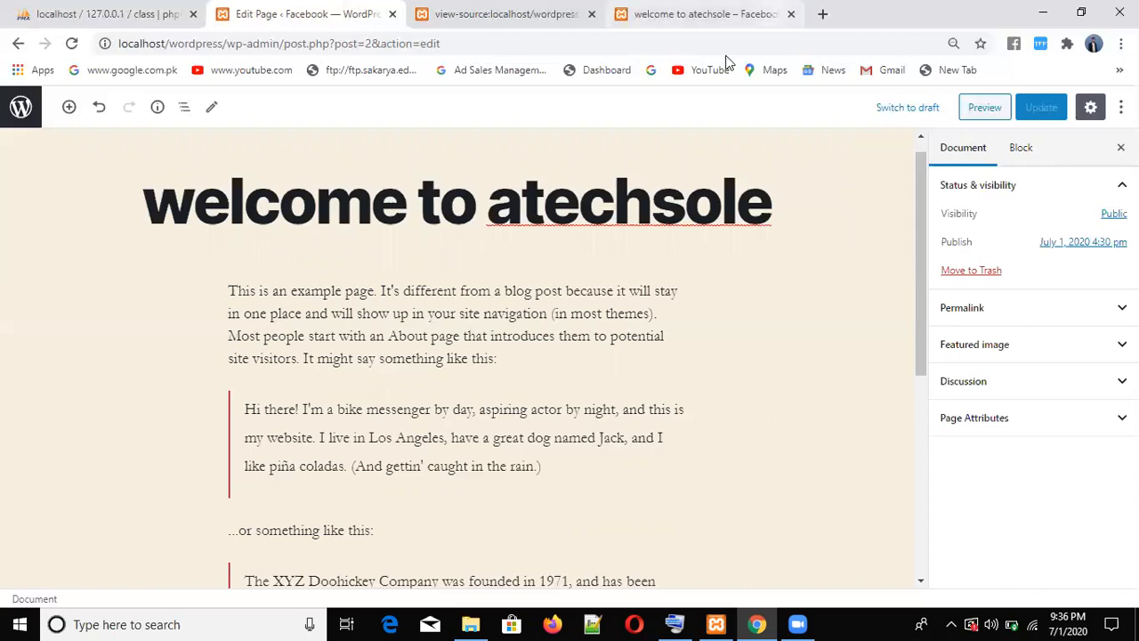
{"action": "left_click", "coordinate": [719, 15]}
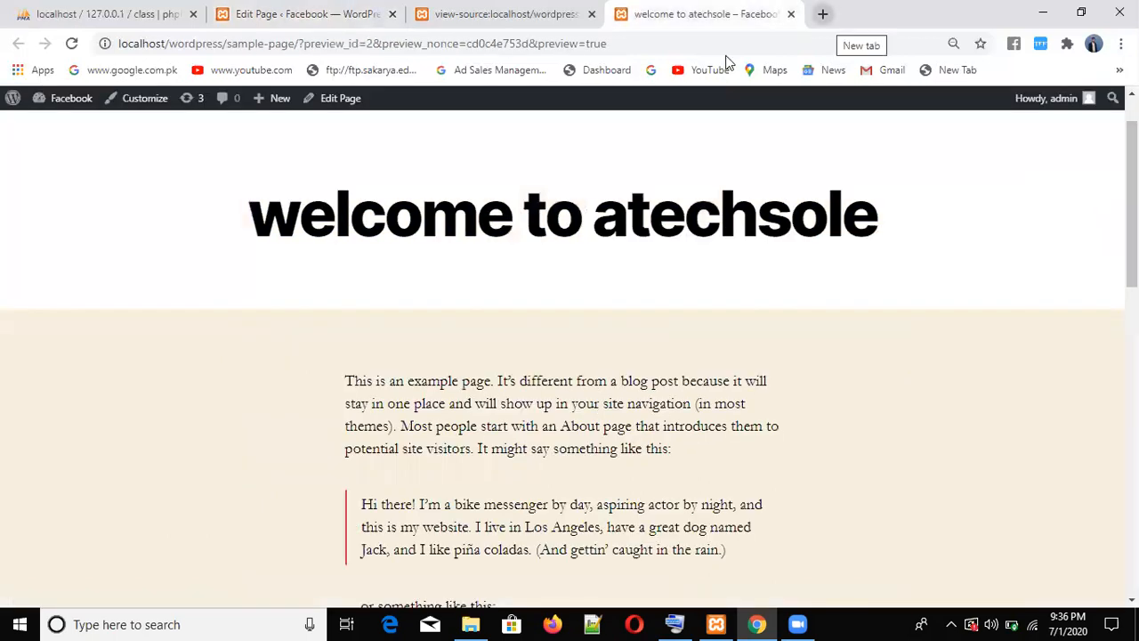
{"action": "key", "text": "ctrl+t"}
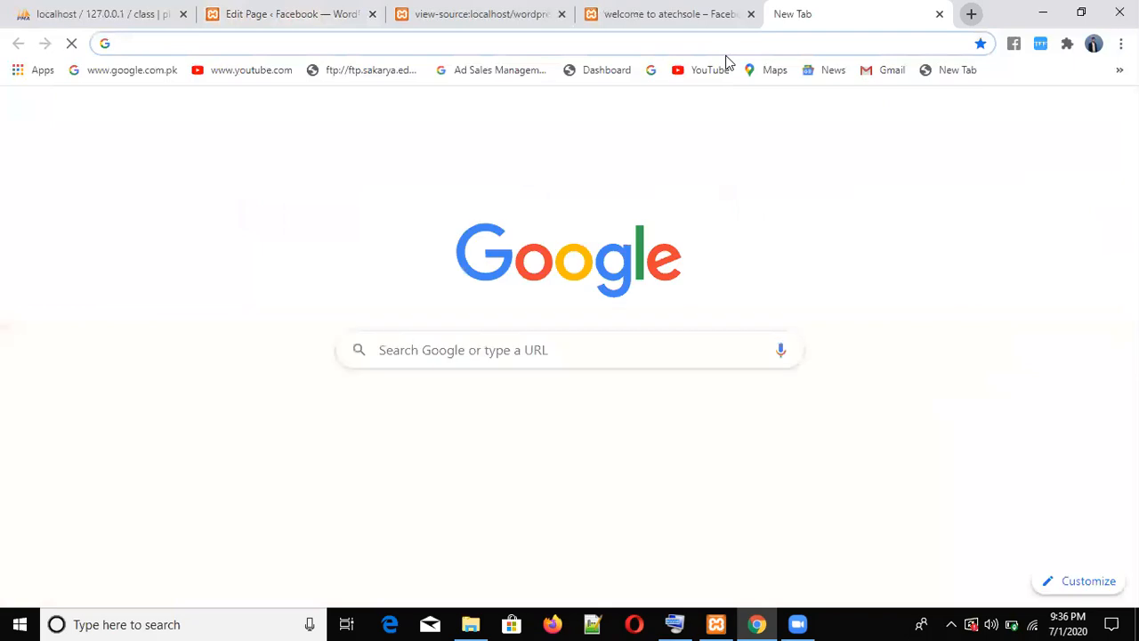
- Load fiverr.com, scroll its recently viewed gigs, then return to the WordPress page editor
{"action": "type", "text": "fiverr.com"}
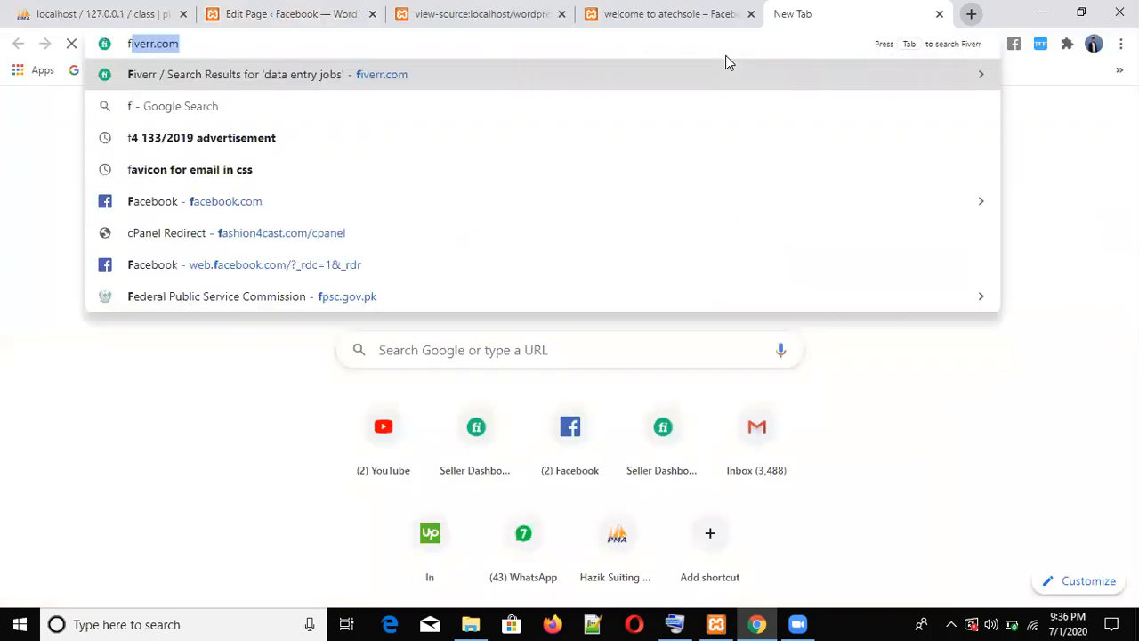
{"action": "key", "text": "Return"}
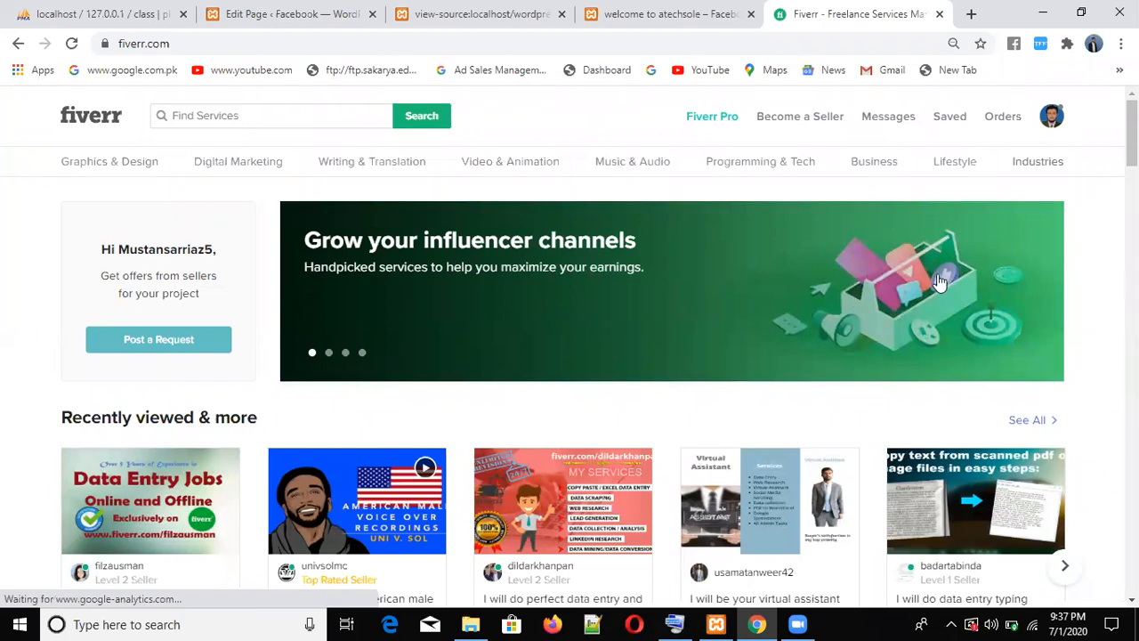
{"action": "left_click", "coordinate": [832, 330]}
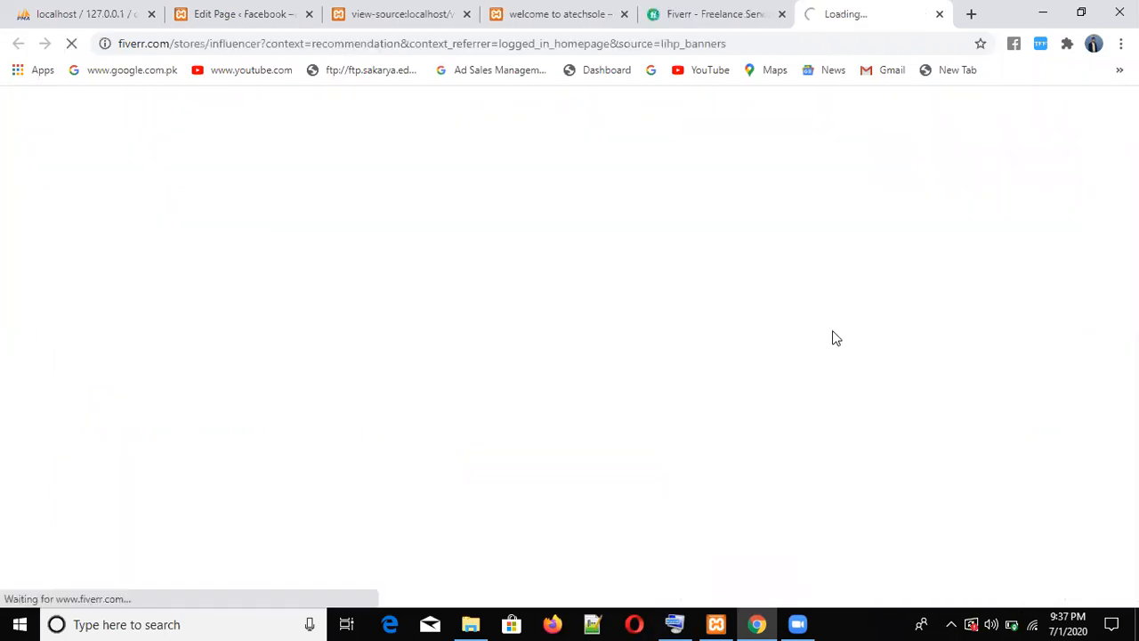
{"action": "left_click", "coordinate": [939, 14]}
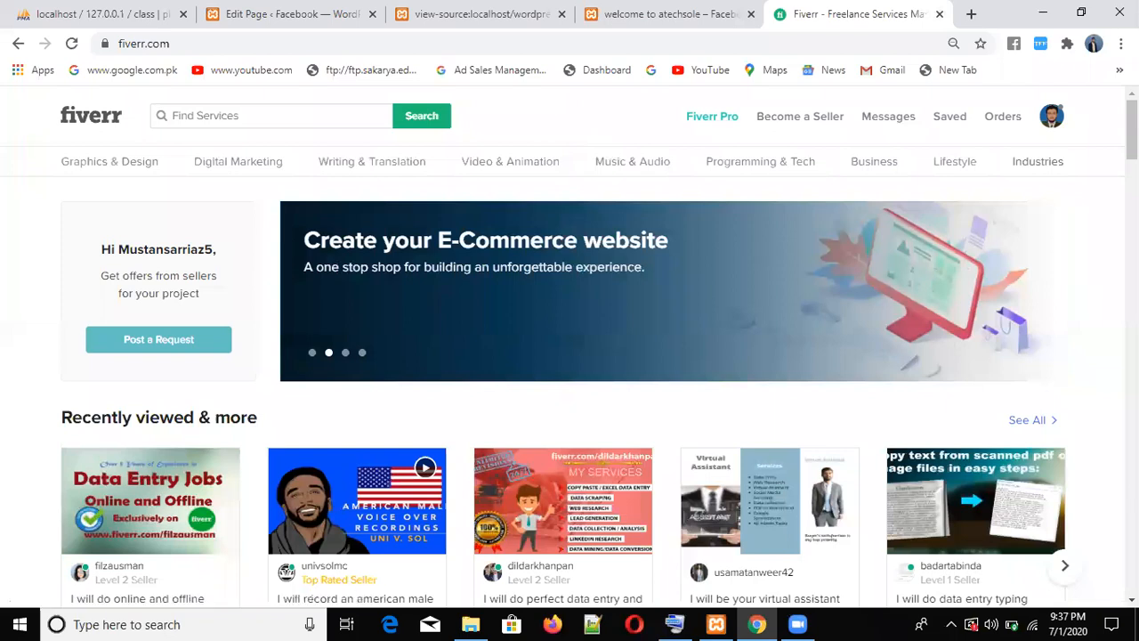
{"action": "scroll", "coordinate": [728, 135], "scroll_direction": "down", "scroll_amount": 2}
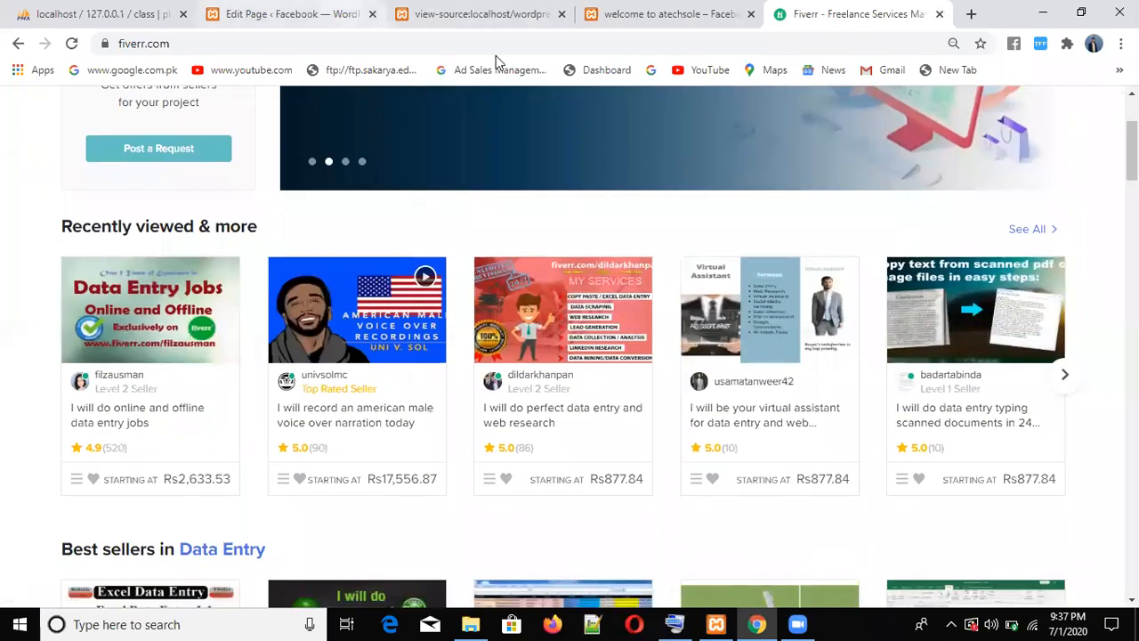
{"action": "key", "text": "ctrl+2"}
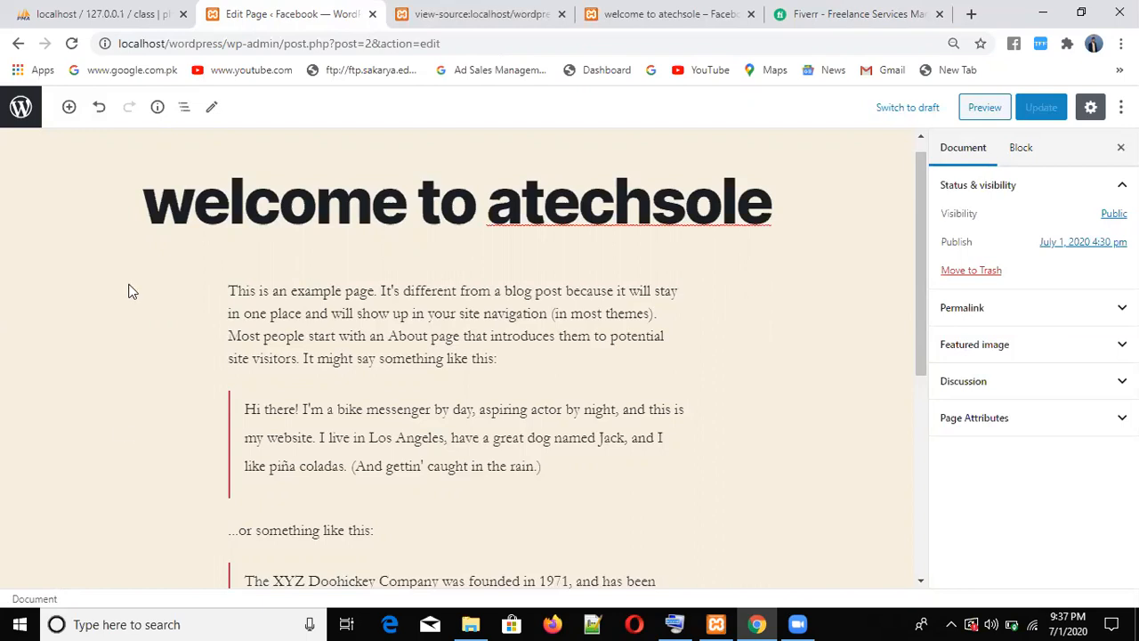
- Browse C:\xampp\htdocs\wordpress, looking into wp-includes and its assets folder before returning
{"action": "left_click", "coordinate": [469, 624]}
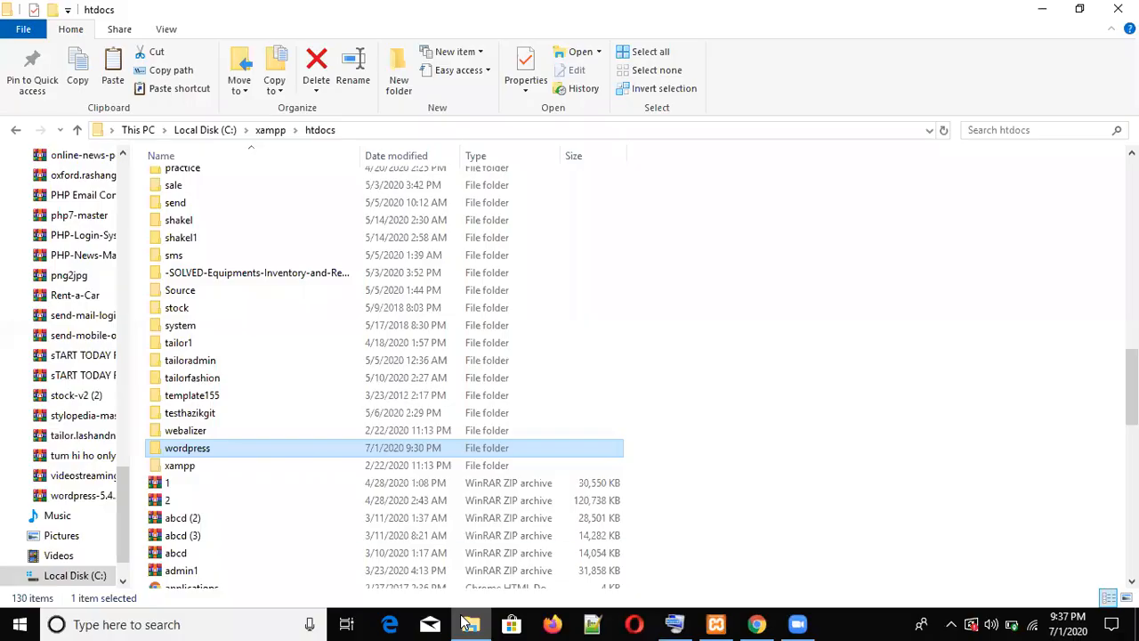
{"action": "double_click", "coordinate": [239, 448]}
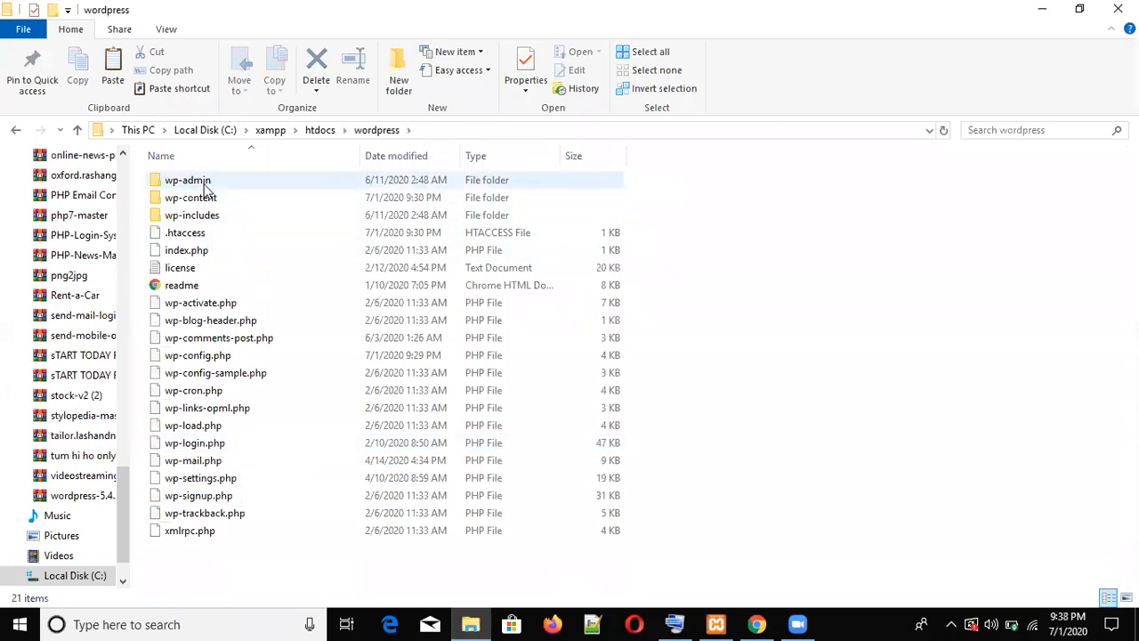
{"action": "double_click", "coordinate": [210, 216]}
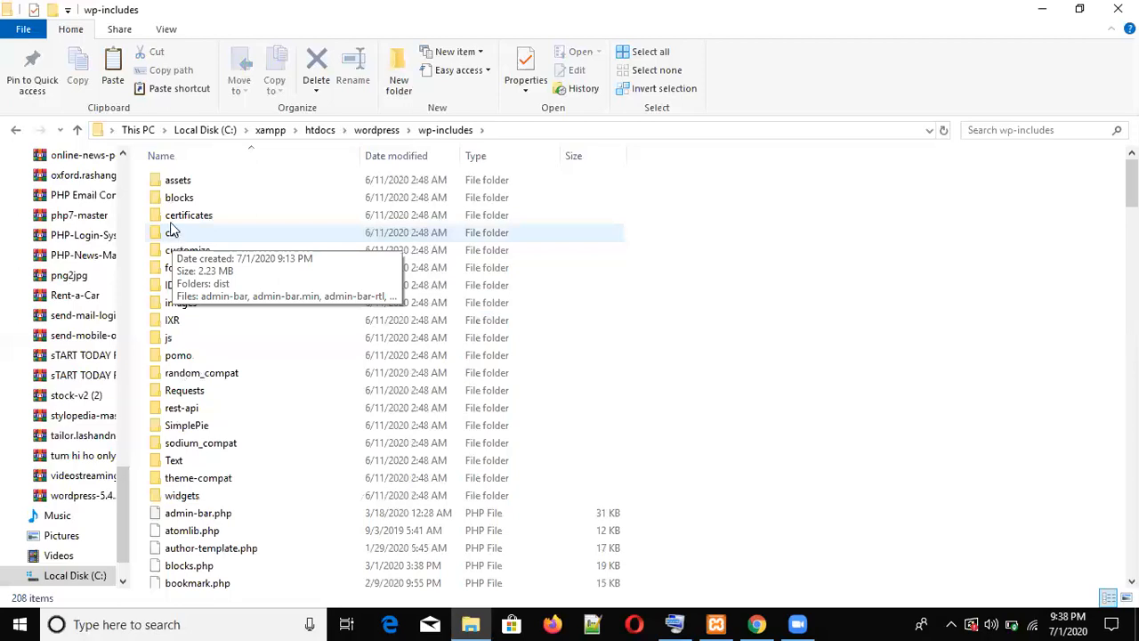
{"action": "left_click", "coordinate": [183, 181]}
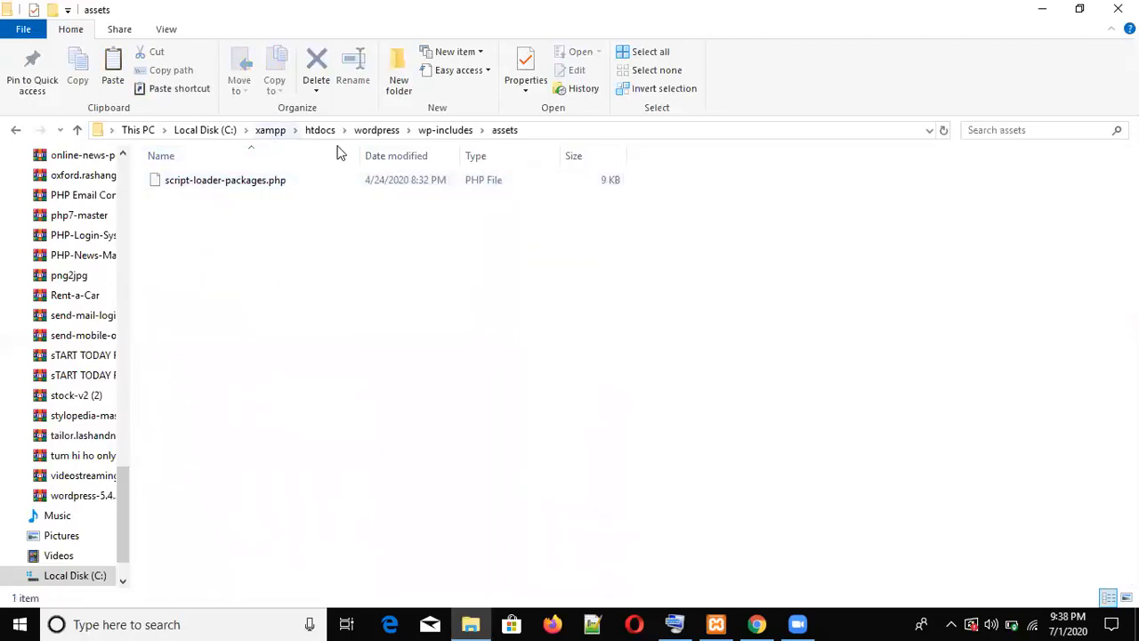
{"action": "left_click", "coordinate": [445, 138]}
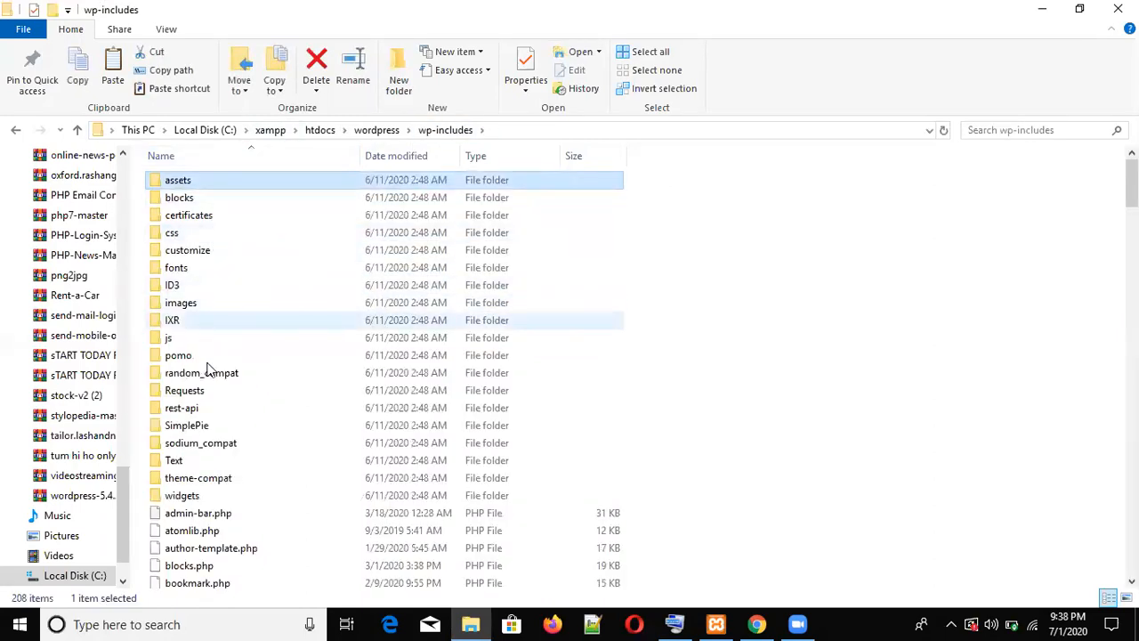
{"action": "left_click", "coordinate": [381, 131]}
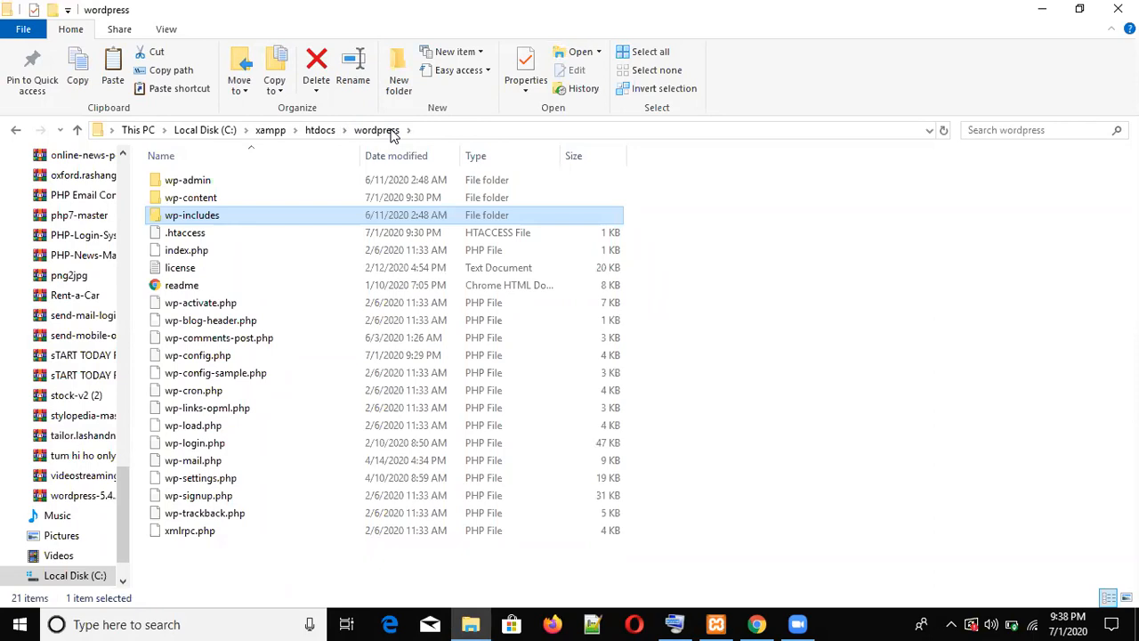
{"action": "mouse_move", "coordinate": [241, 197]}
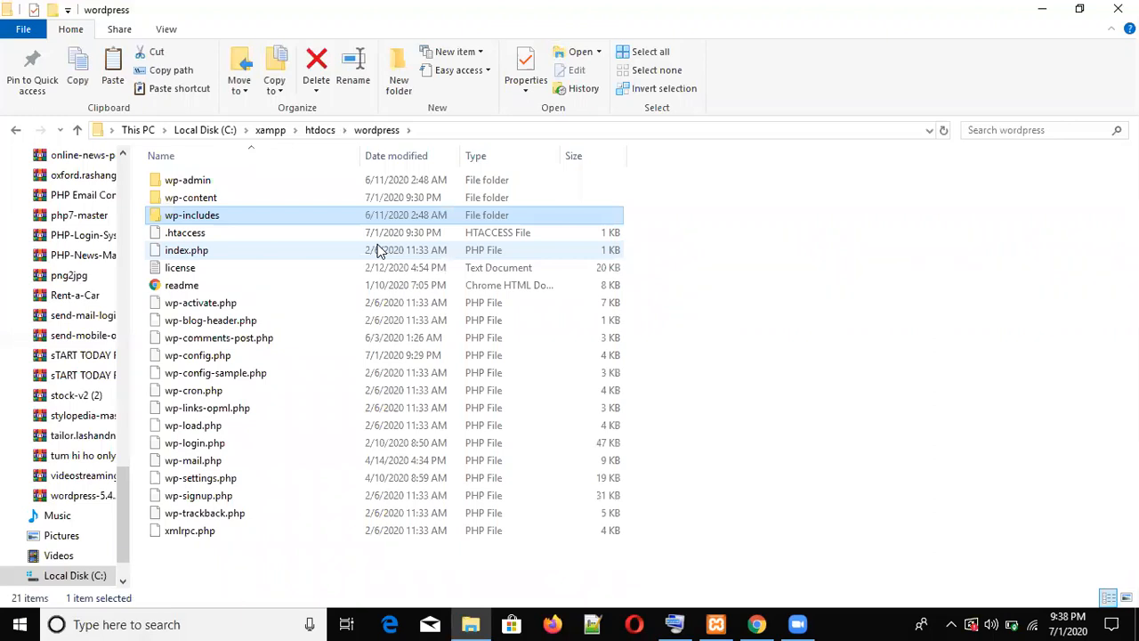
- Bring the Chrome window with the WordPress Edit Page tab back to the front
{"action": "left_click", "coordinate": [756, 624]}
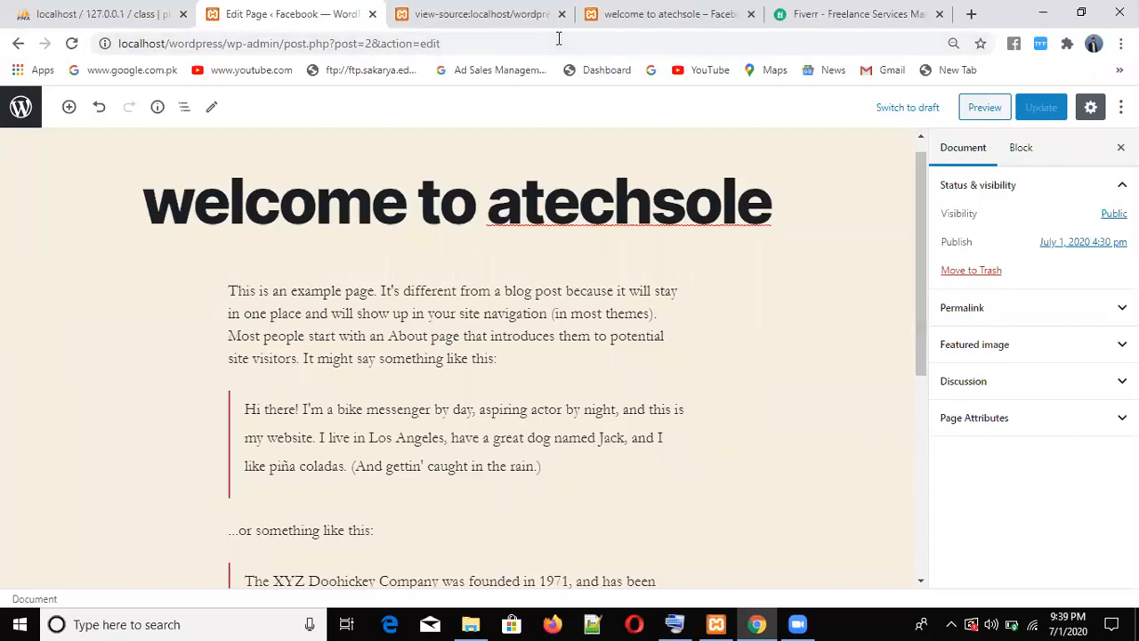
- Load localhost/phpmyadmin in the phpMyAdmin browser tab
{"action": "left_click", "coordinate": [105, 13]}
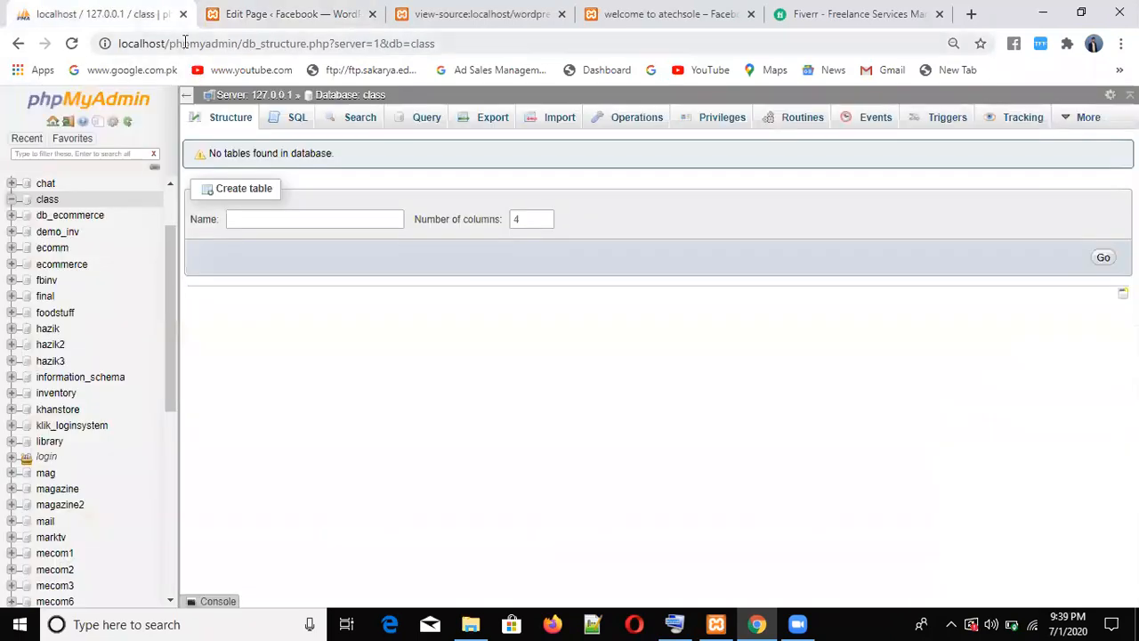
{"action": "left_click", "coordinate": [185, 42]}
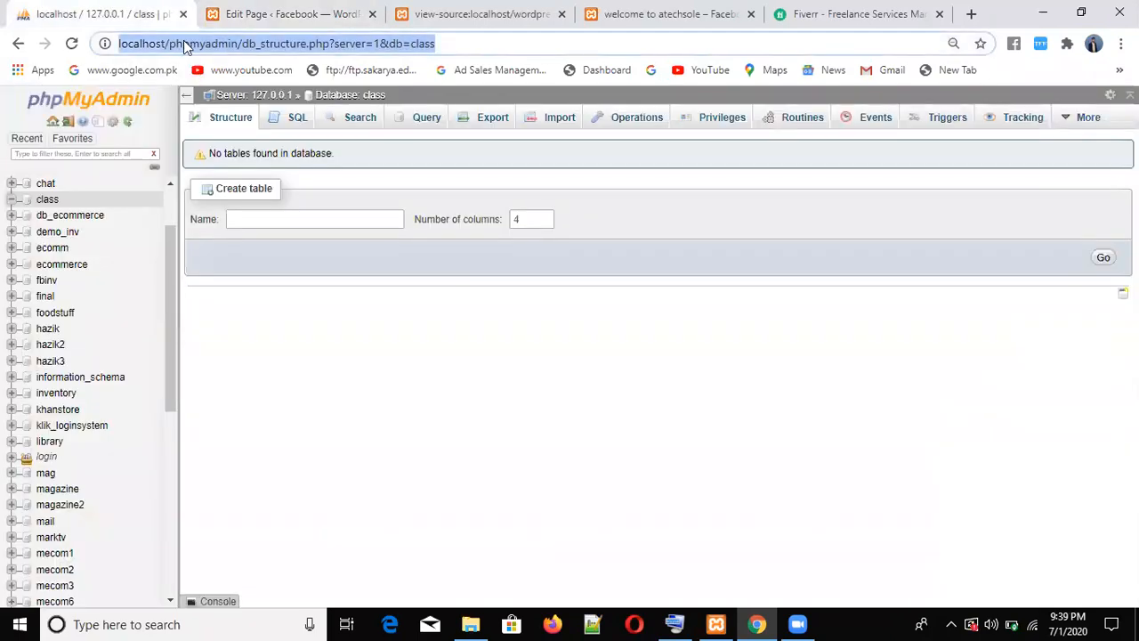
{"action": "type", "text": "l"}
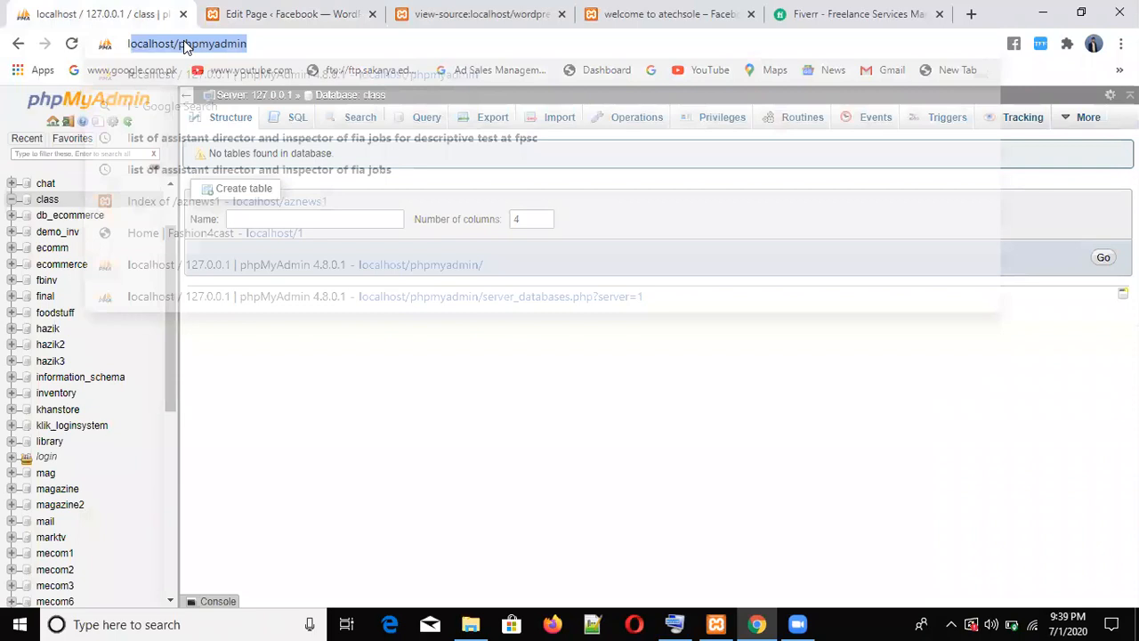
{"action": "type", "text": "o"}
{"action": "key", "text": "Right"}
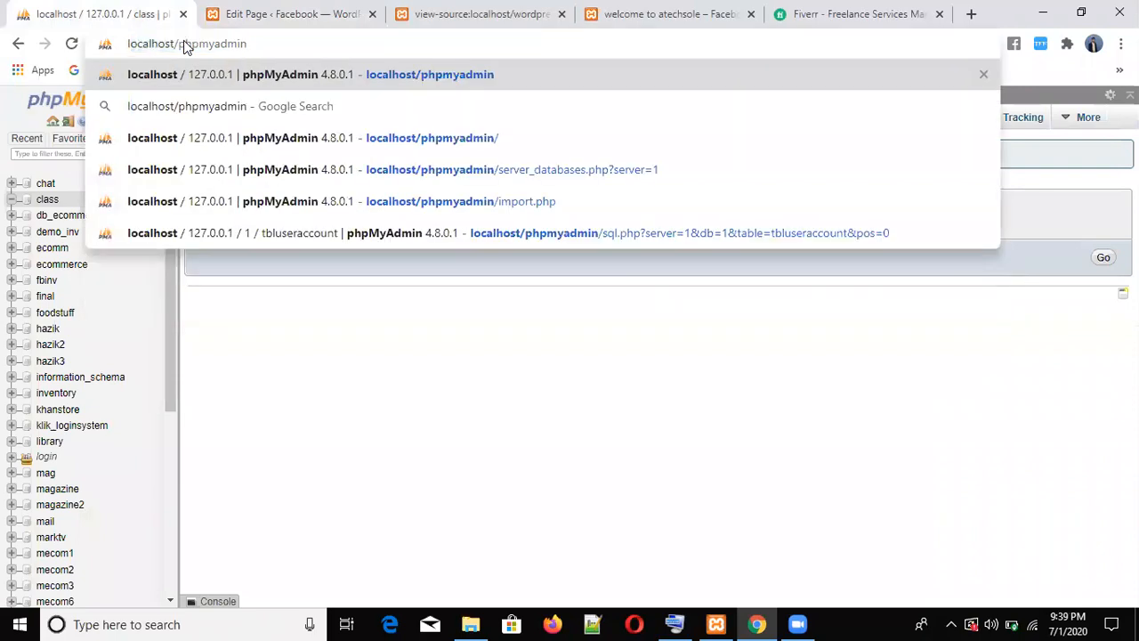
{"action": "key", "text": "Return"}
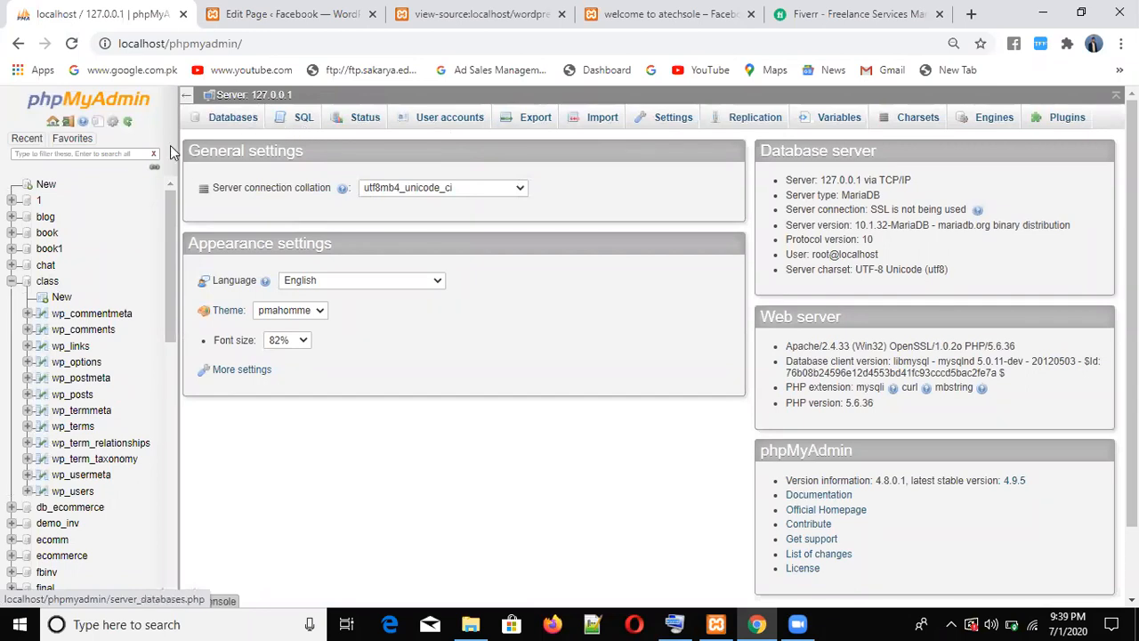
- List the class database's twelve wp_ tables, collapse it, and reopen the New database page
{"action": "left_click", "coordinate": [11, 282]}
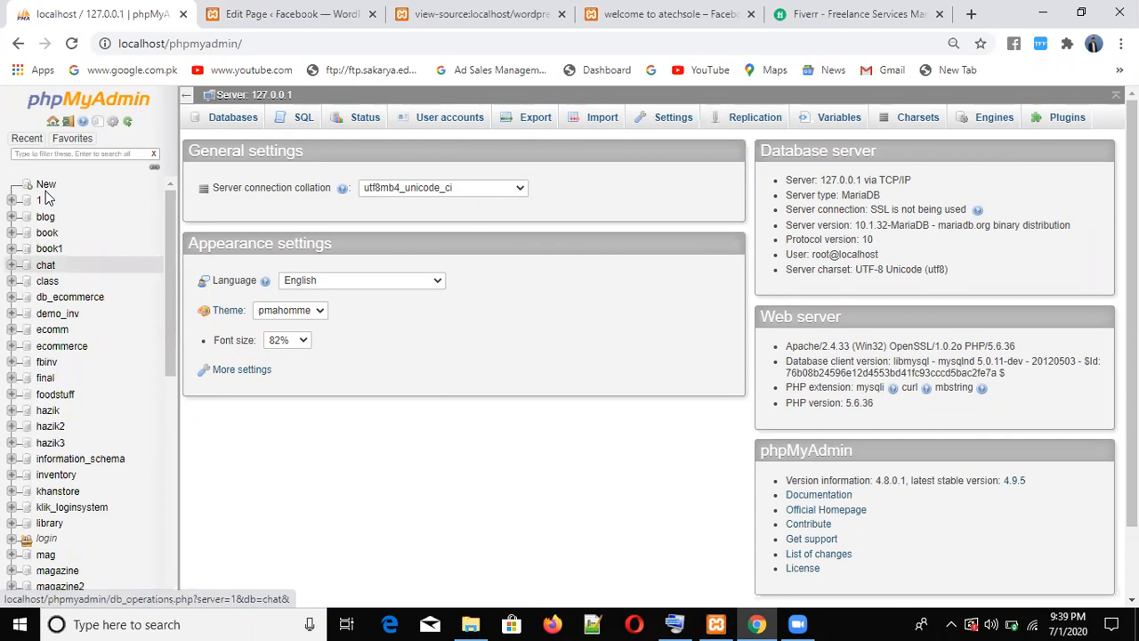
{"action": "left_click", "coordinate": [46, 186]}
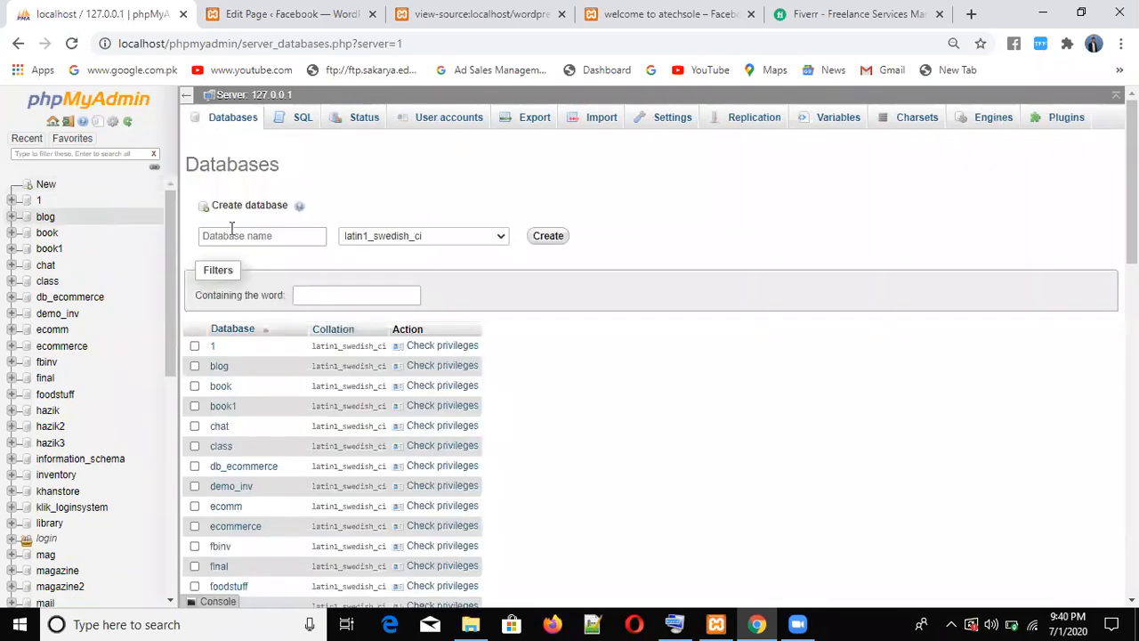
{"action": "left_click", "coordinate": [234, 233]}
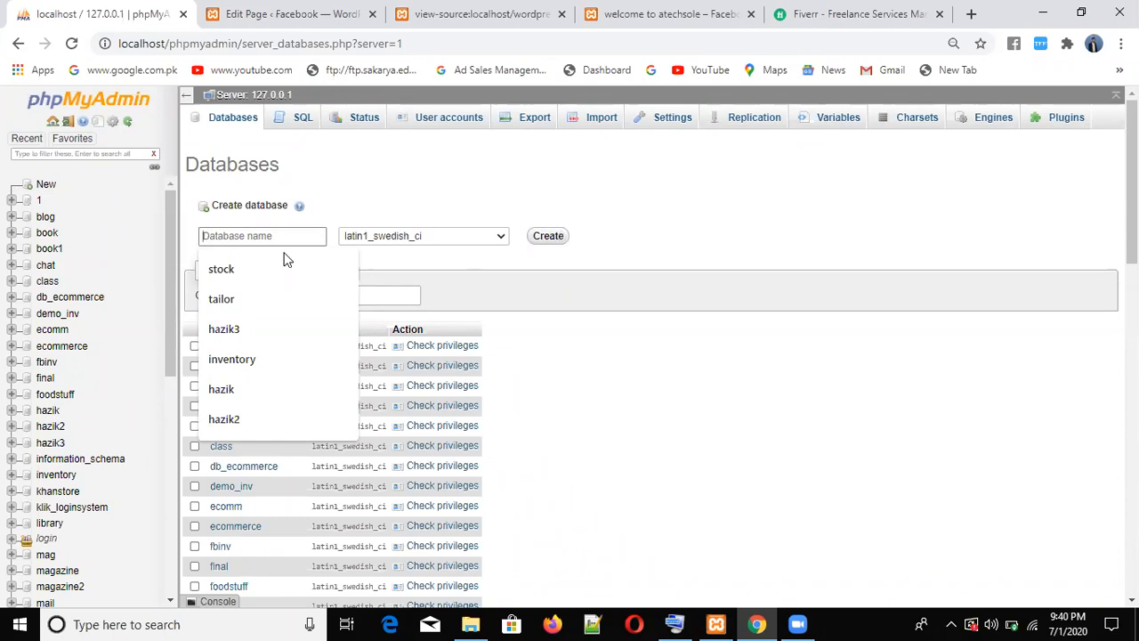
{"action": "left_click", "coordinate": [47, 281]}
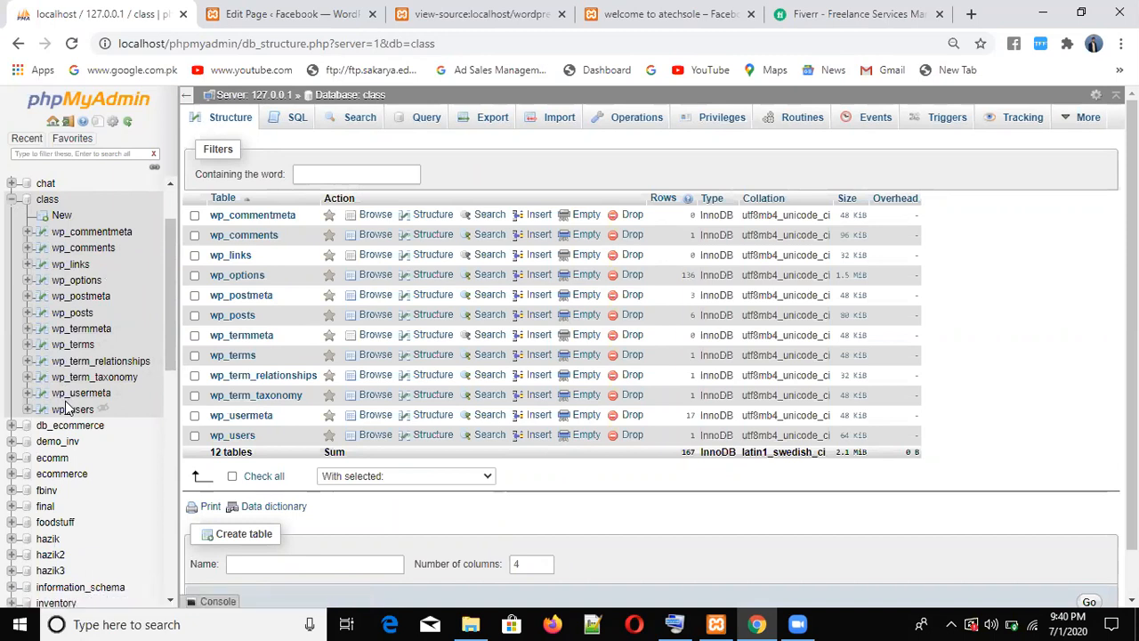
{"action": "left_click", "coordinate": [10, 206]}
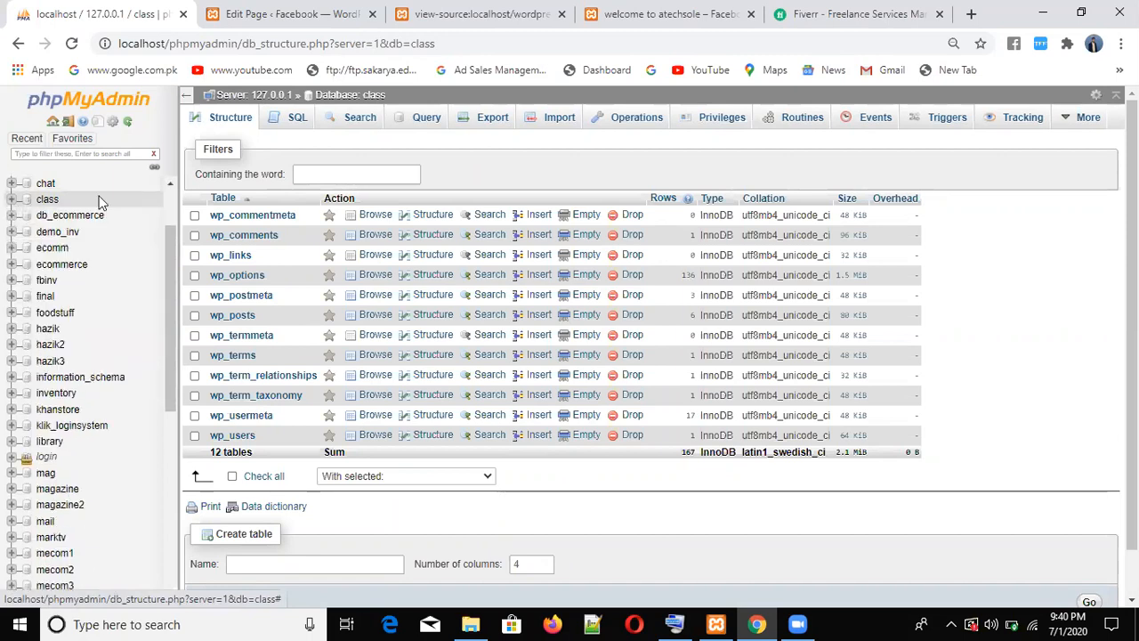
{"action": "scroll", "coordinate": [172, 236], "scroll_direction": "up", "scroll_amount": 2}
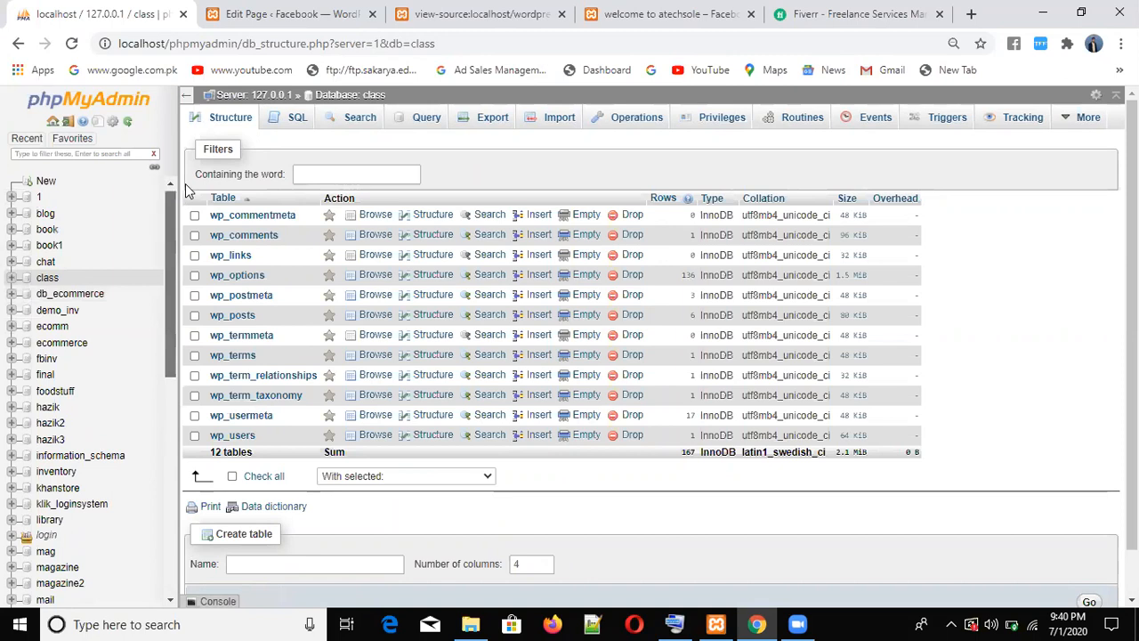
{"action": "left_click", "coordinate": [313, 175]}
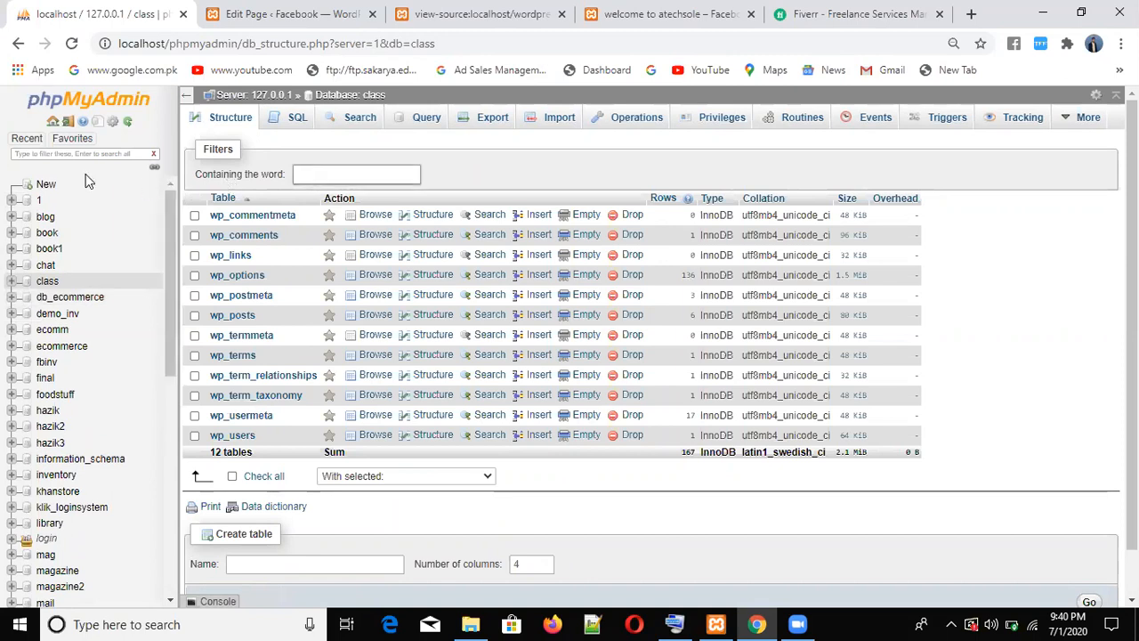
{"action": "left_click", "coordinate": [45, 185]}
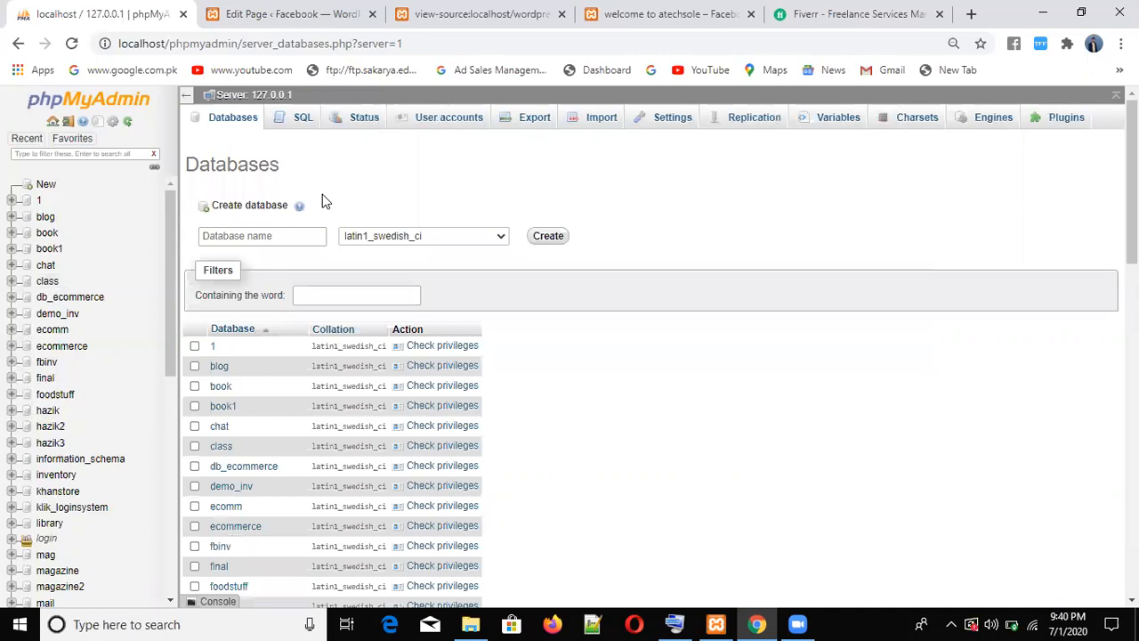
- Create the database 'intelligent students' and go back to the WordPress Edit Page tab
{"action": "left_click", "coordinate": [275, 234]}
{"action": "left_click", "coordinate": [274, 231]}
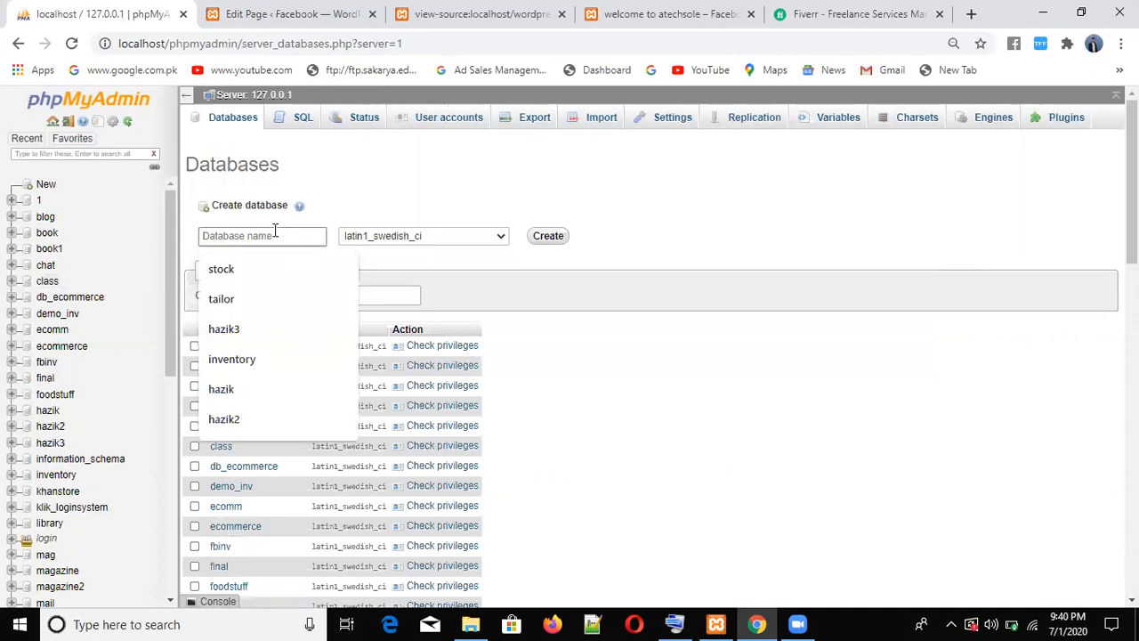
{"action": "type", "text": "intellig"}
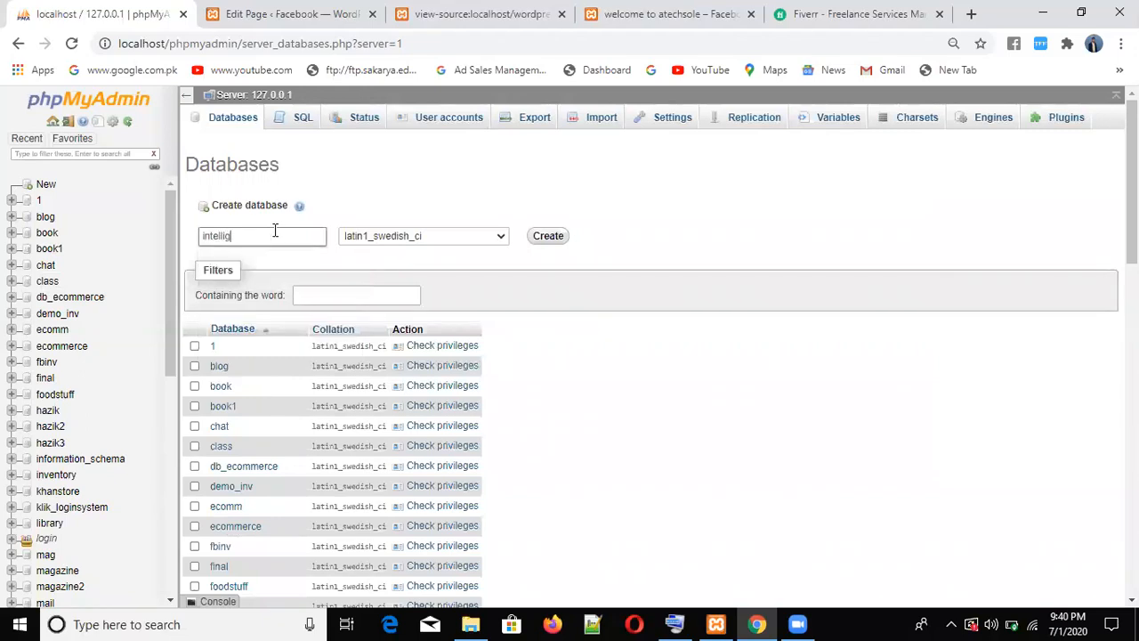
{"action": "type", "text": "ent students"}
{"action": "left_click", "coordinate": [548, 236]}
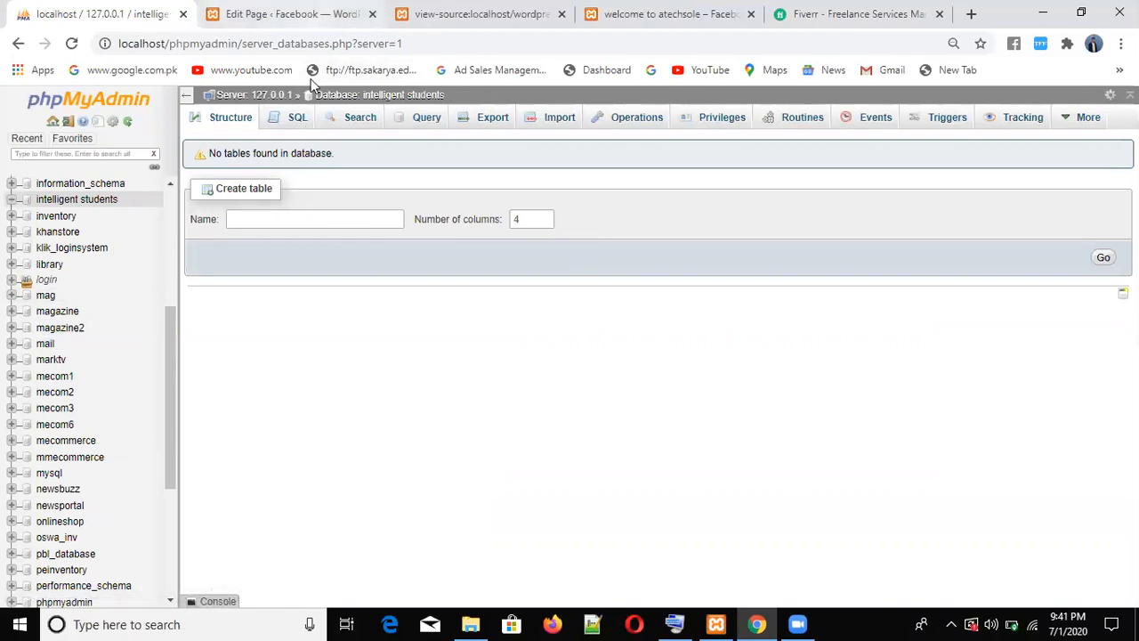
{"action": "left_click", "coordinate": [303, 14]}
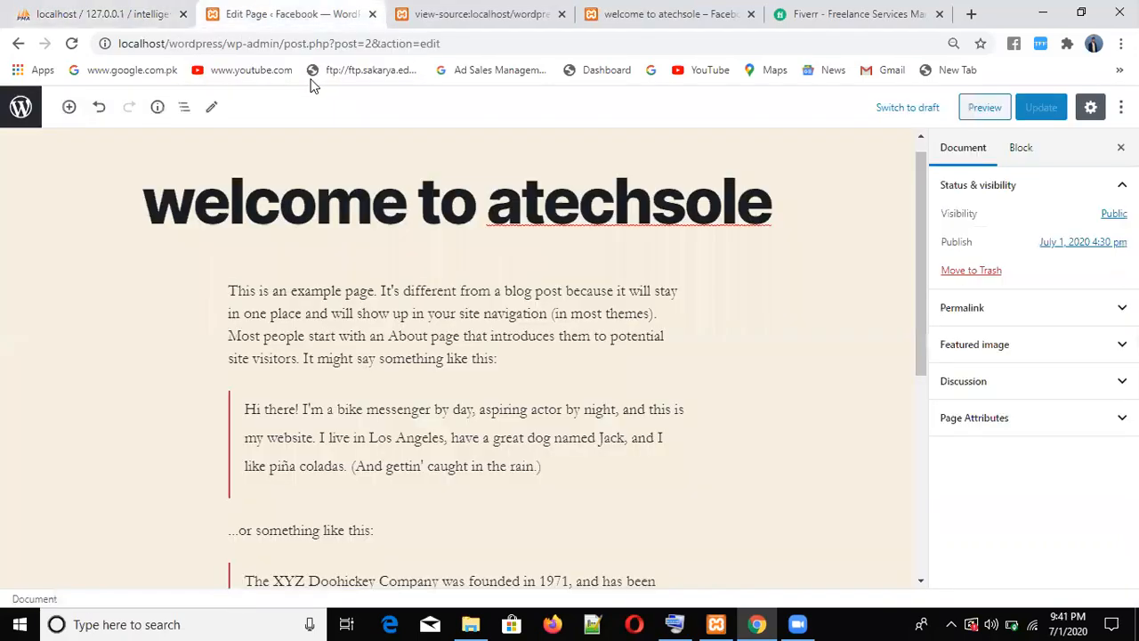